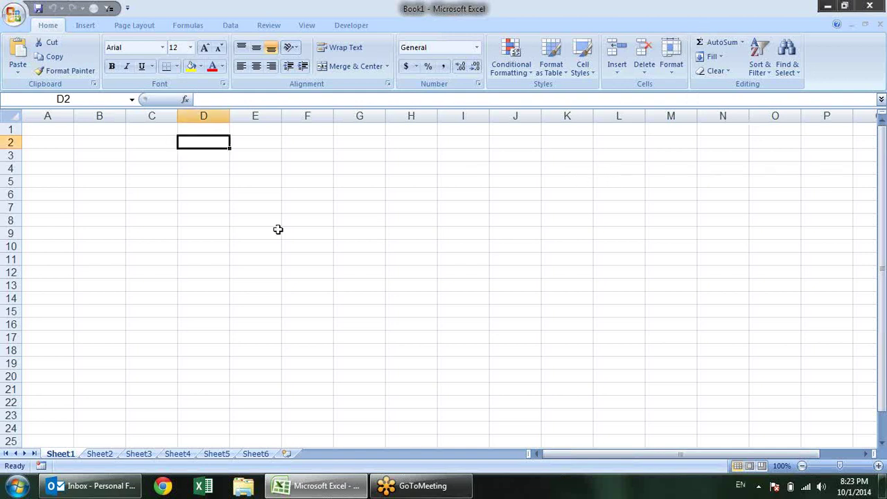
Select various cells across Sheet1, from B2 and A3 through G4 and D8
click(105, 143)
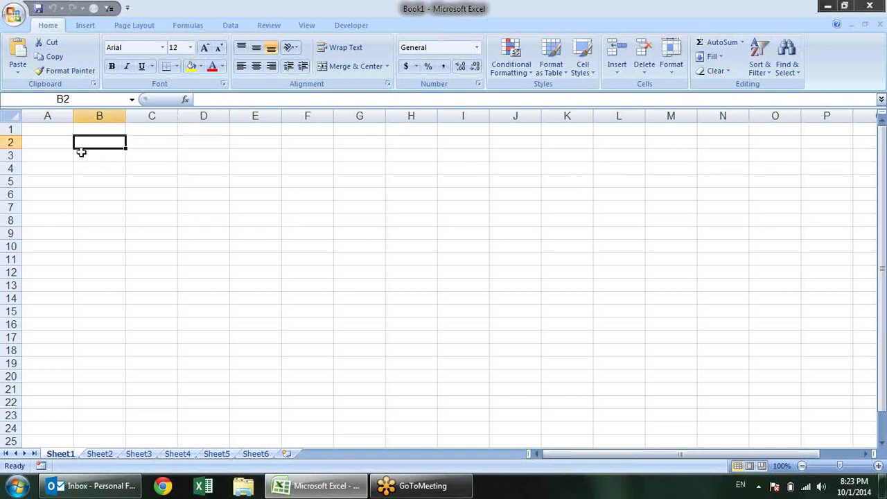
click(56, 153)
click(112, 150)
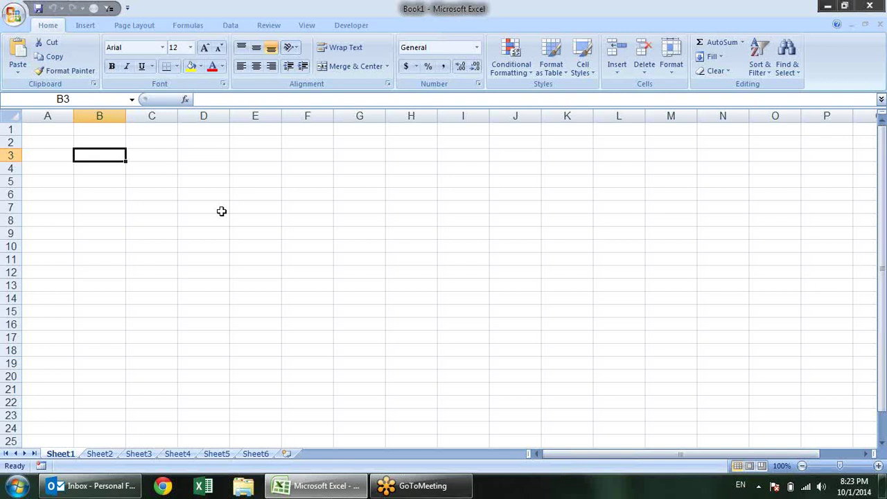
click(170, 170)
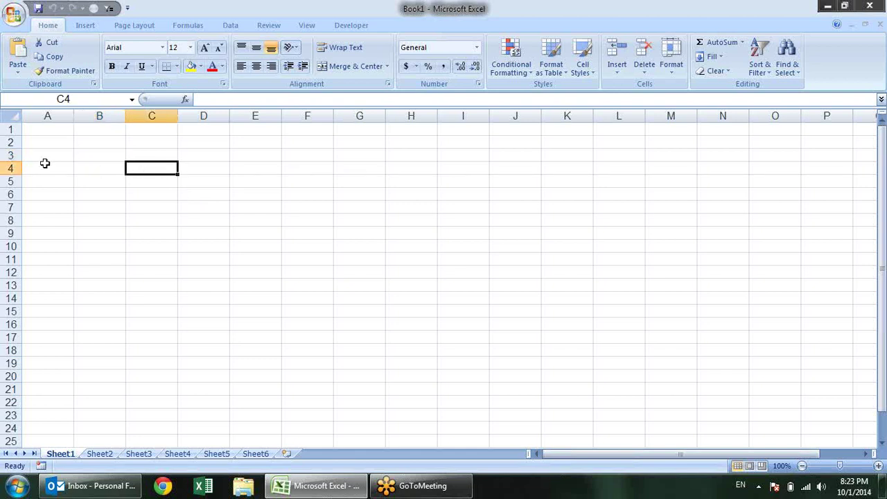
click(226, 170)
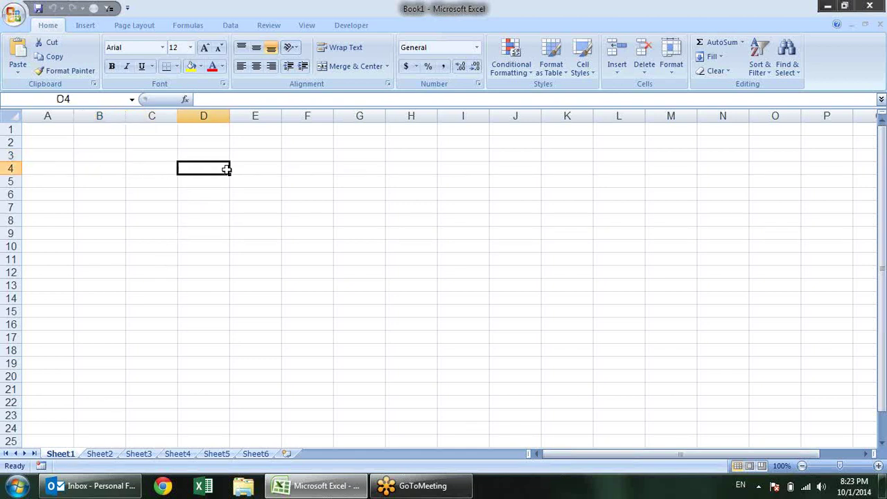
click(130, 146)
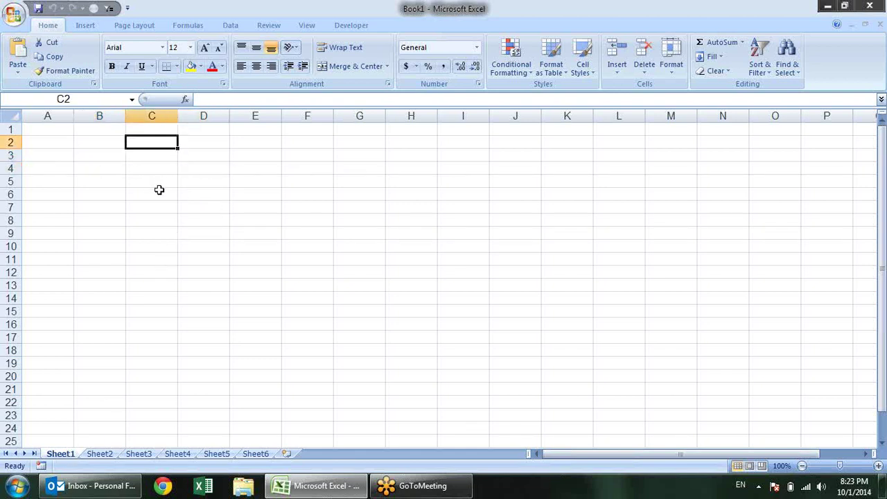
click(159, 190)
click(133, 151)
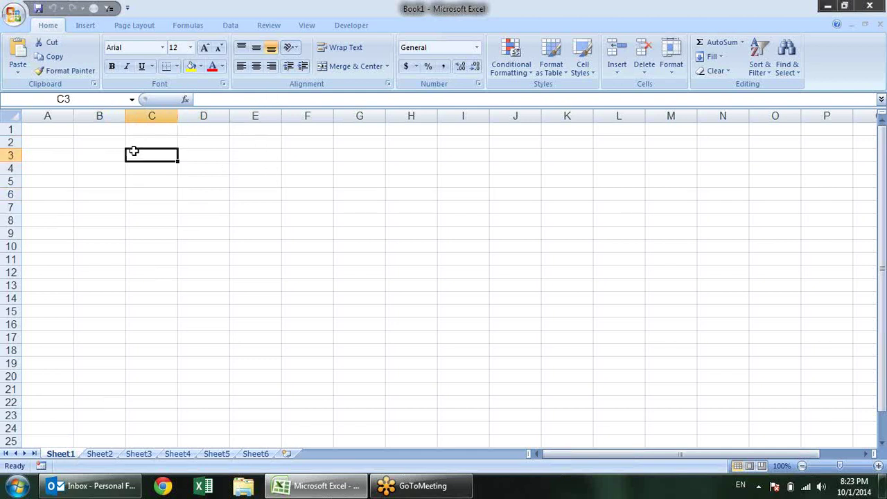
click(52, 130)
click(148, 131)
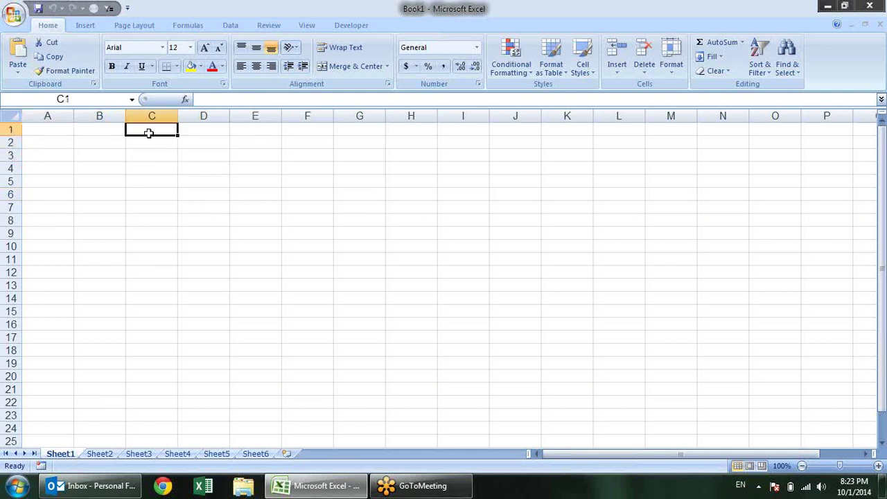
click(237, 138)
click(279, 176)
click(351, 167)
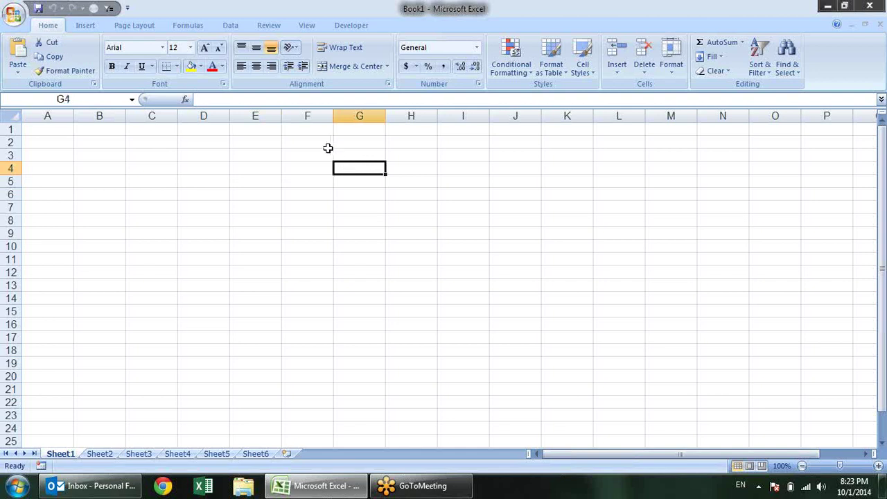
click(329, 146)
click(204, 155)
click(185, 214)
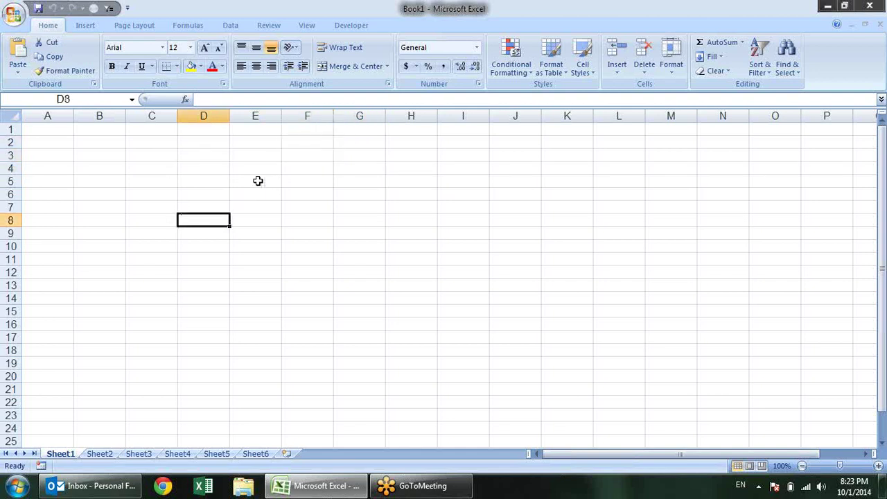
Protect Sheet1 with a password, re-entering it to confirm after one cancelled attempt
right_click(70, 455)
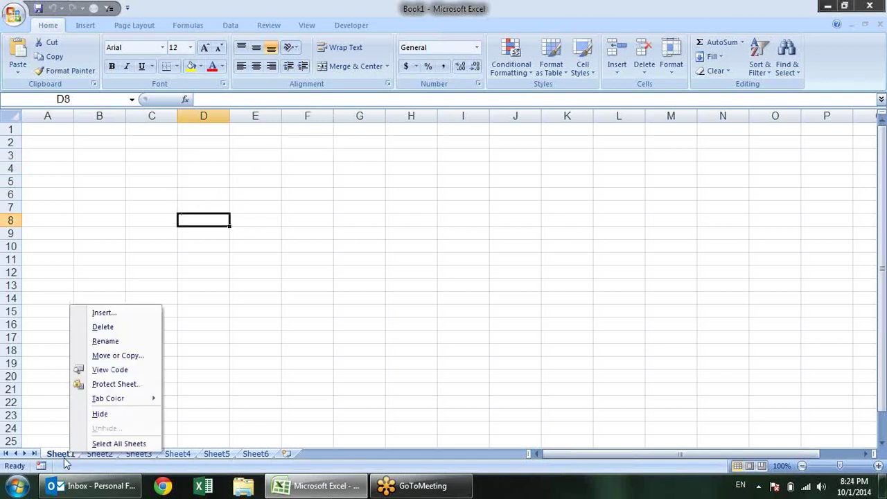
click(111, 386)
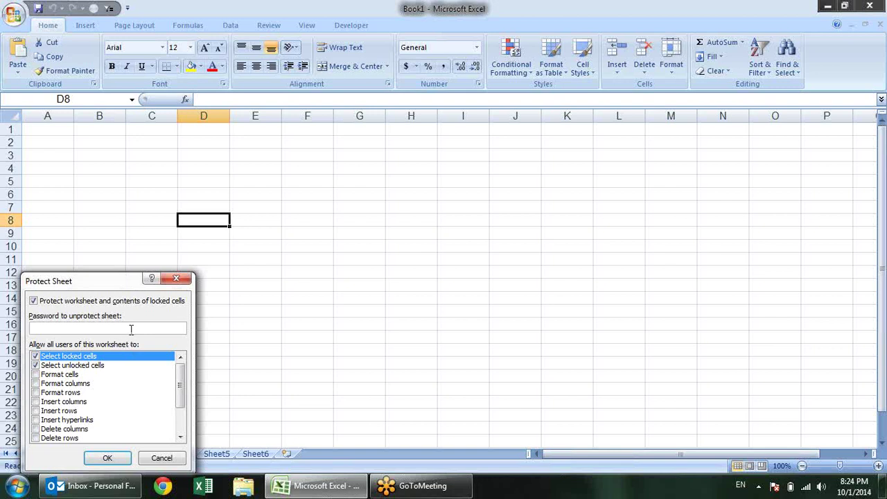
click(164, 458)
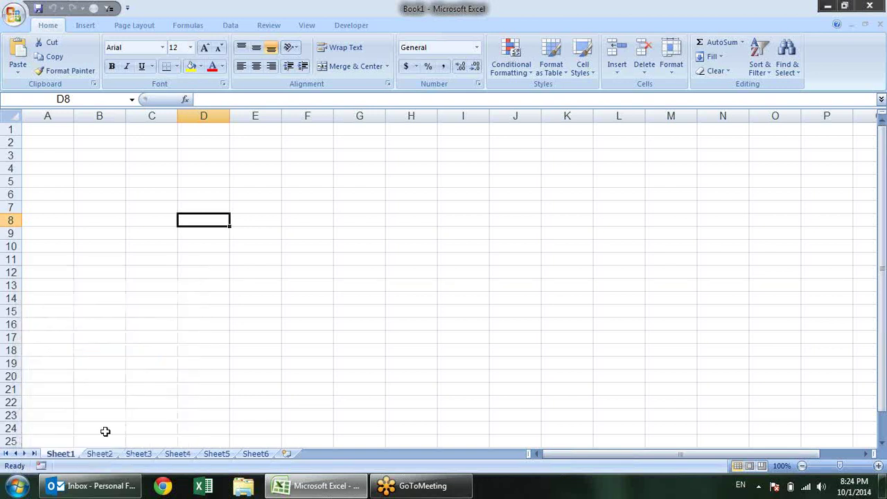
right_click(72, 454)
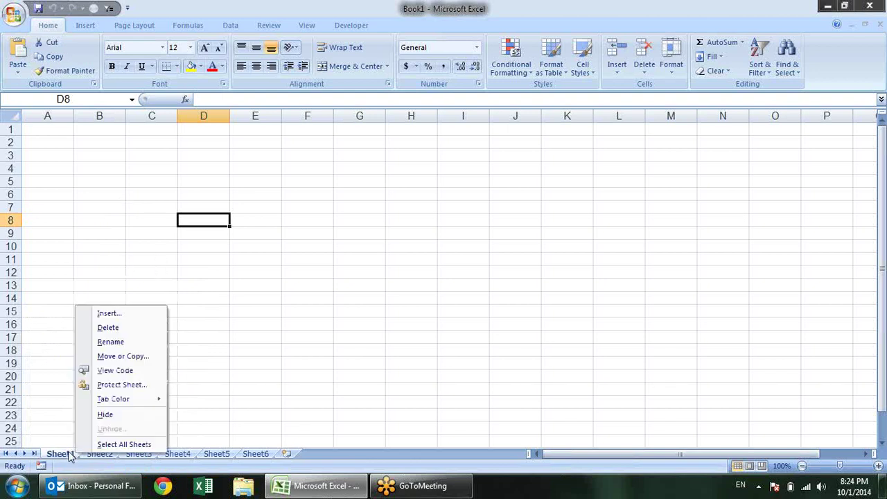
click(106, 388)
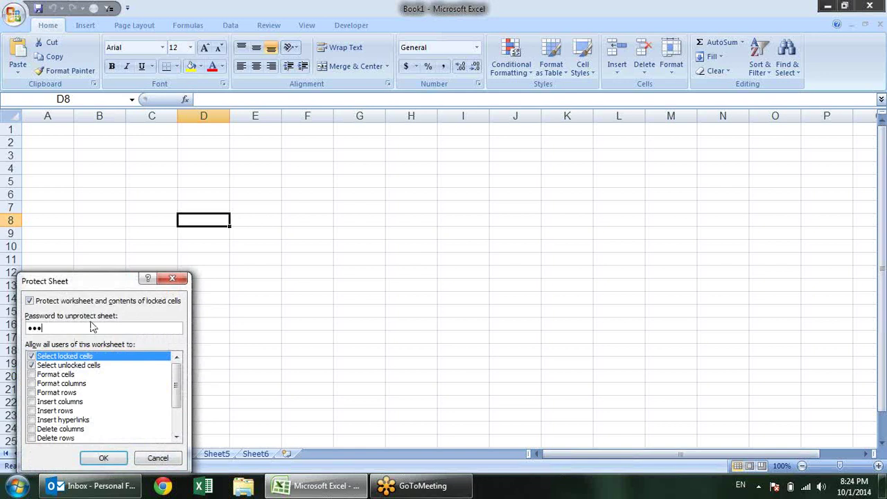
click(118, 457)
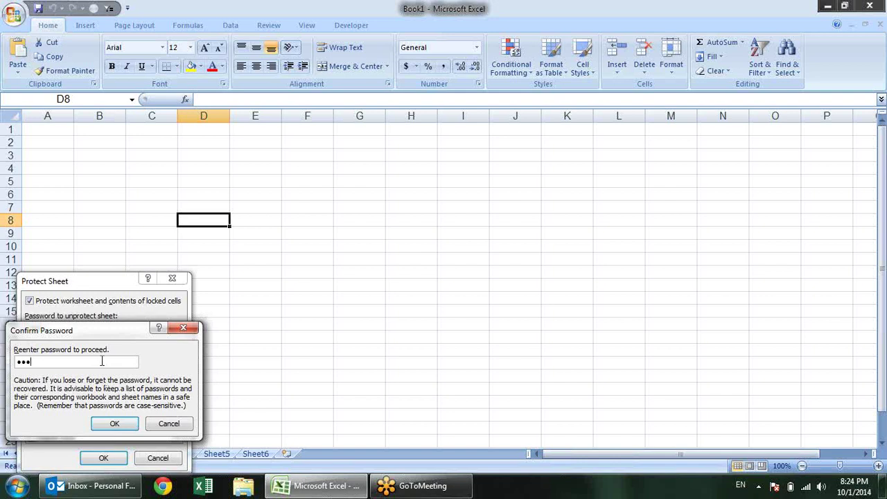
key(Return)
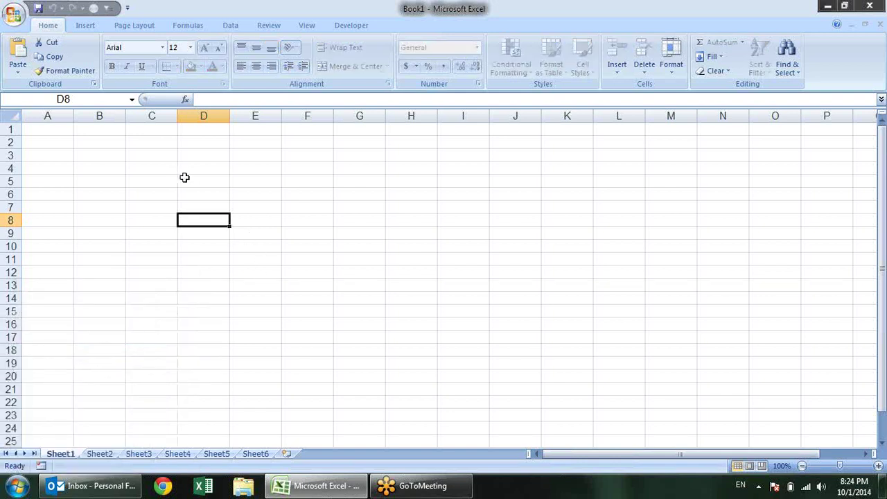
click(185, 178)
text(a)
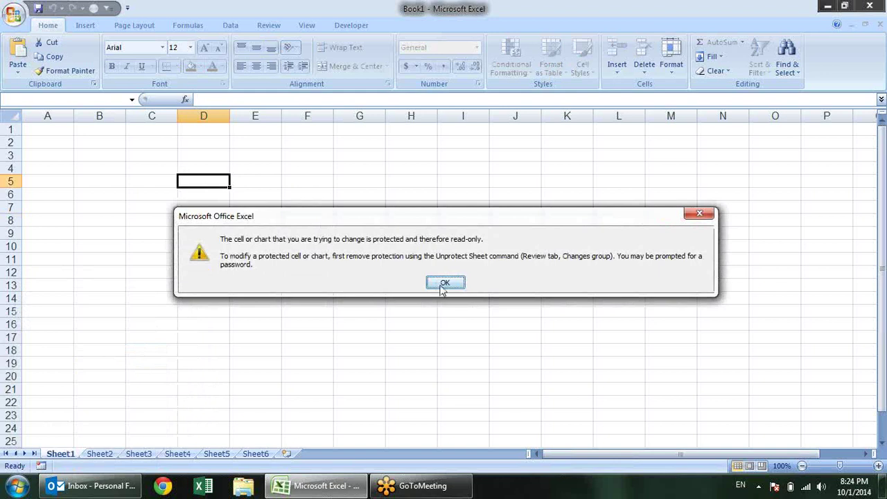
click(445, 282)
click(259, 217)
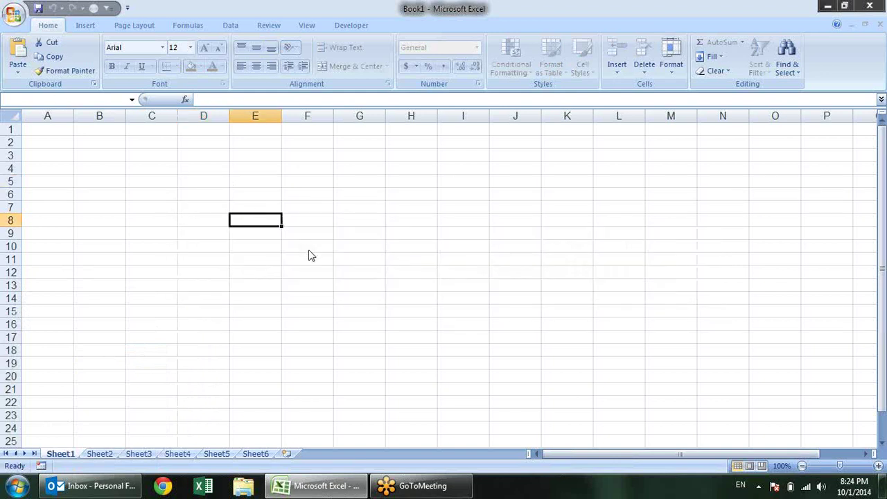
text(a)
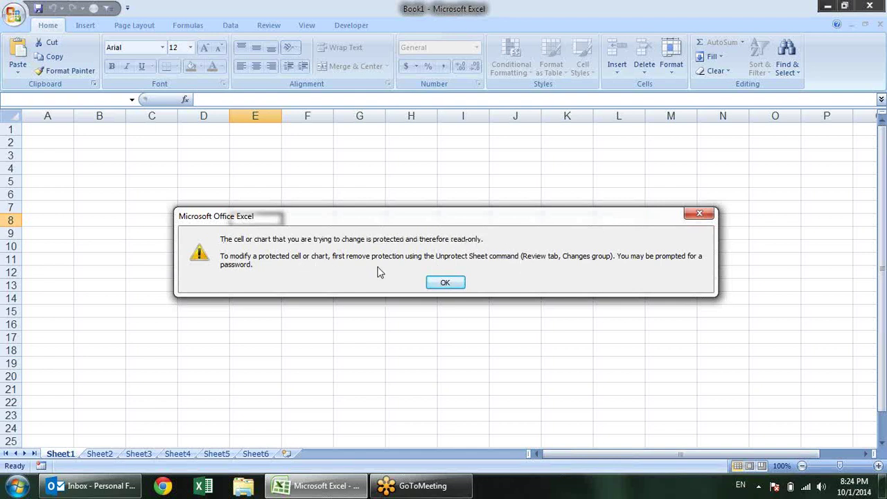
click(451, 288)
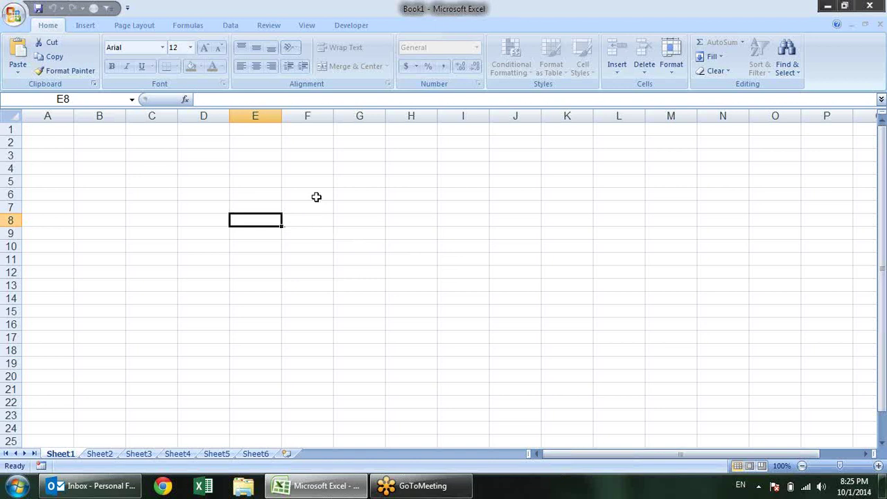
click(329, 194)
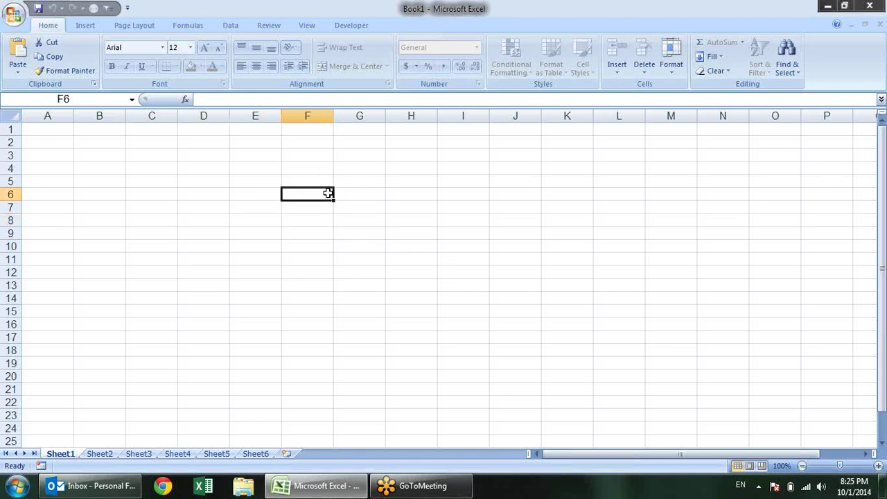
click(260, 209)
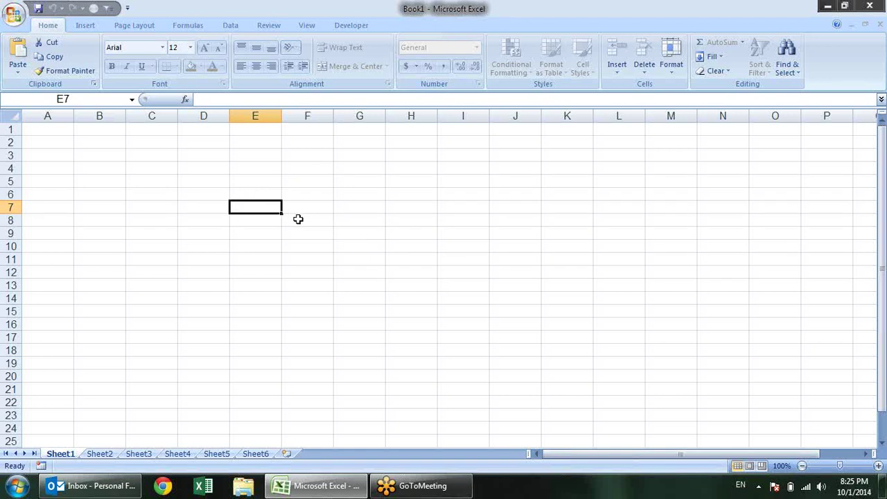
right_click(69, 455)
key(Escape)
click(253, 285)
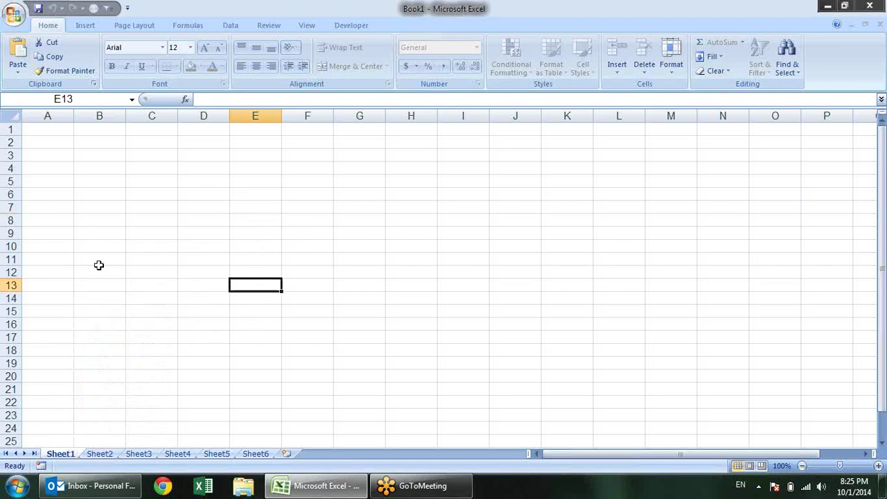
click(105, 287)
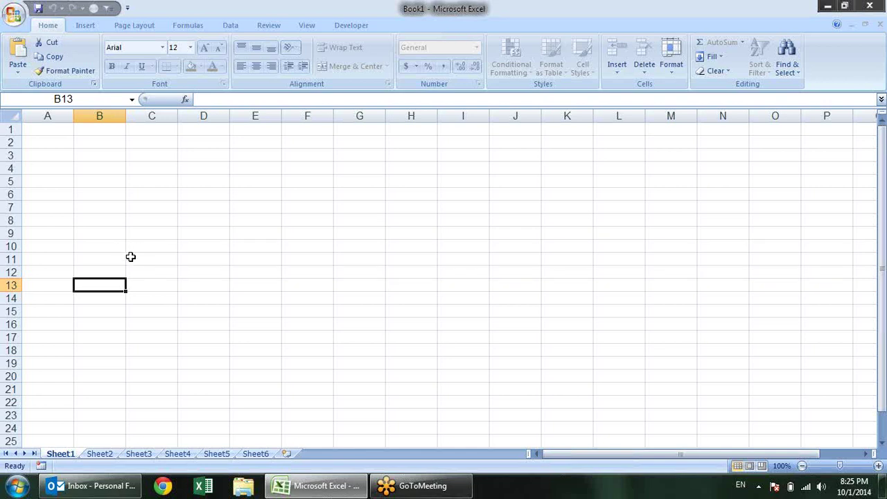
click(102, 450)
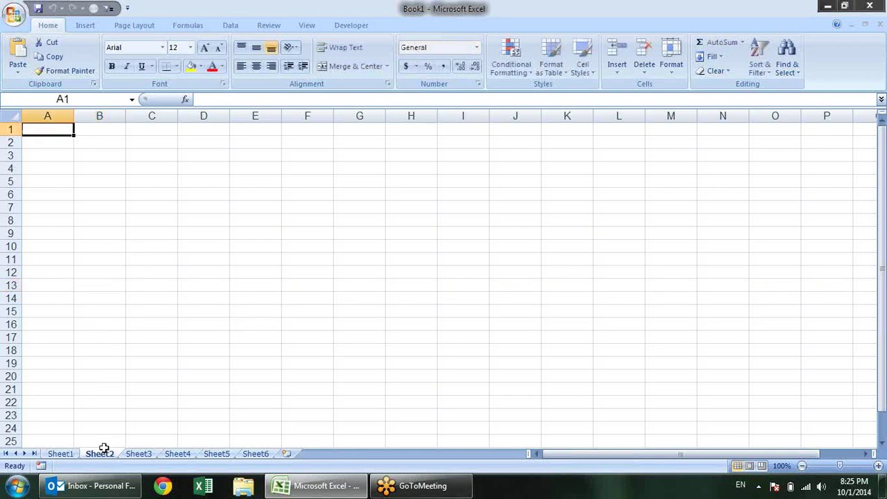
drag(148, 273, 148, 262)
click(312, 233)
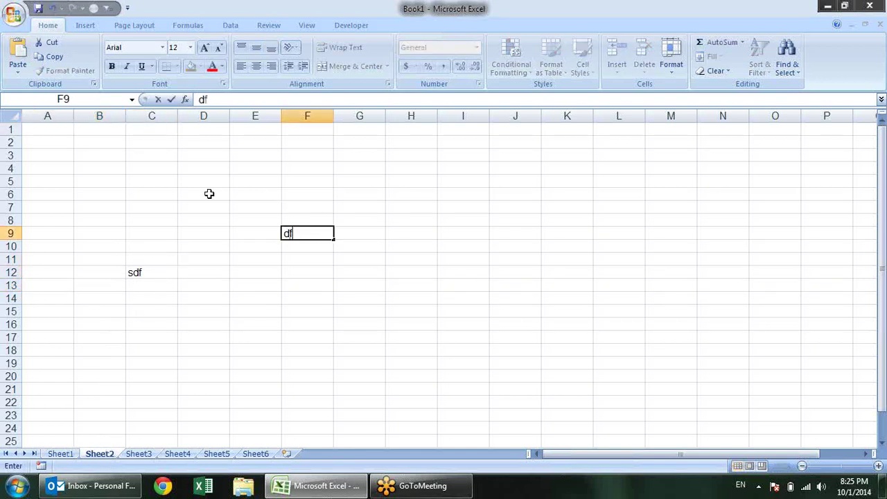
click(208, 194)
click(243, 207)
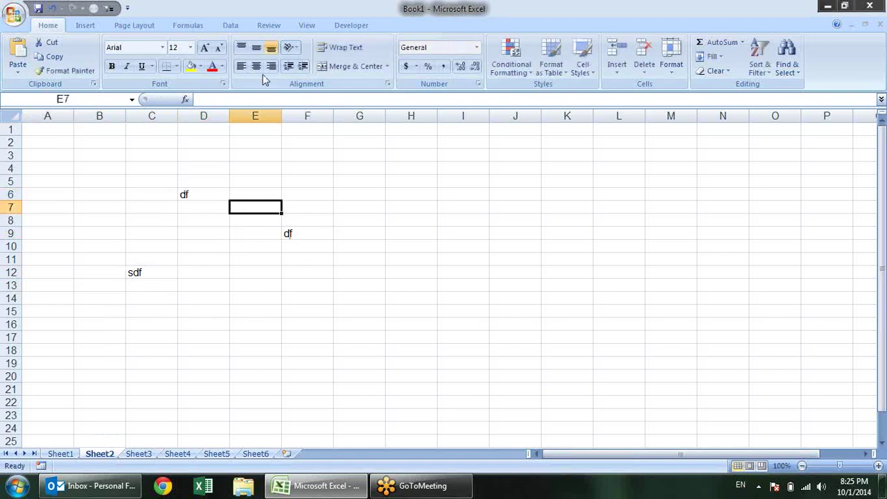
click(60, 454)
drag(252, 174, 308, 261)
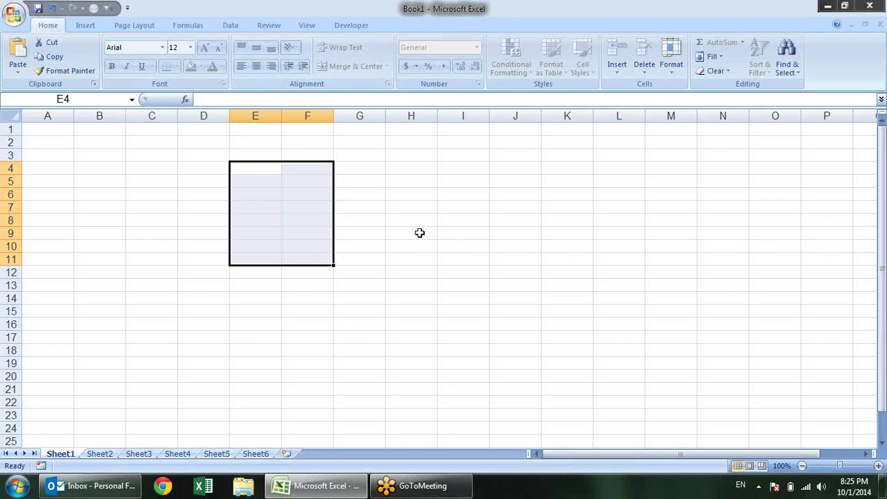
drag(406, 210, 192, 299)
click(242, 361)
double_click(243, 361)
click(442, 282)
click(182, 165)
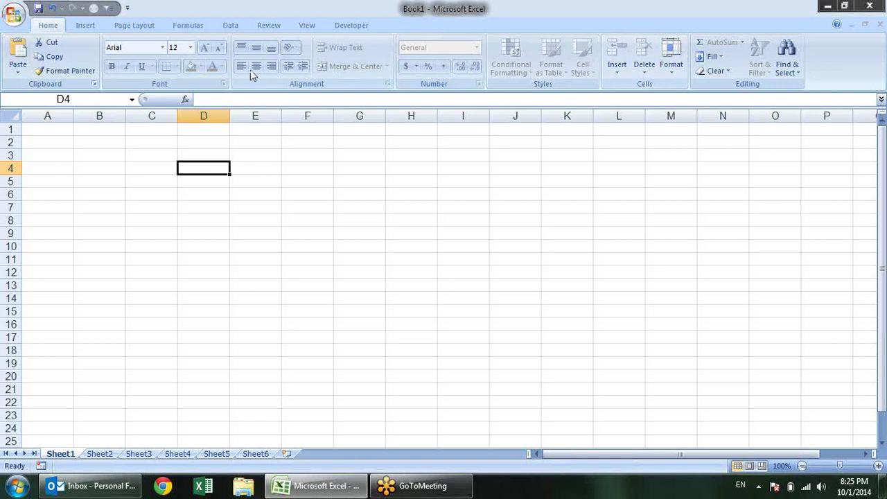
click(115, 47)
click(439, 246)
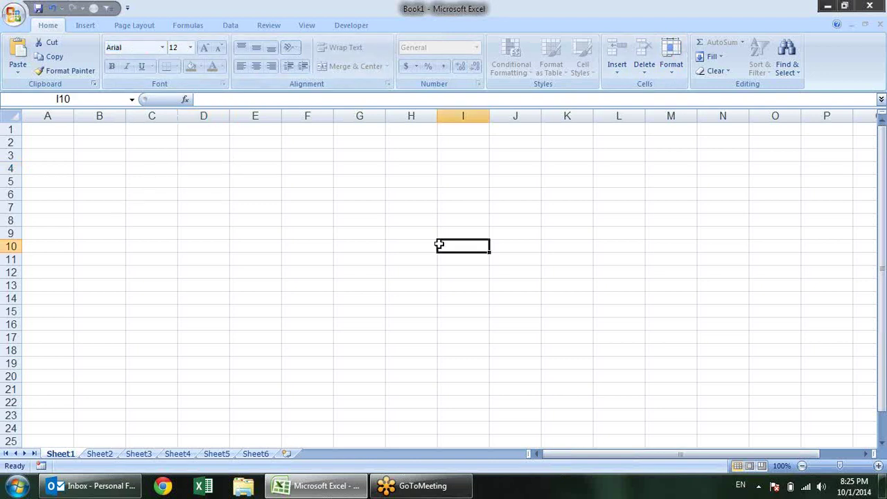
click(218, 206)
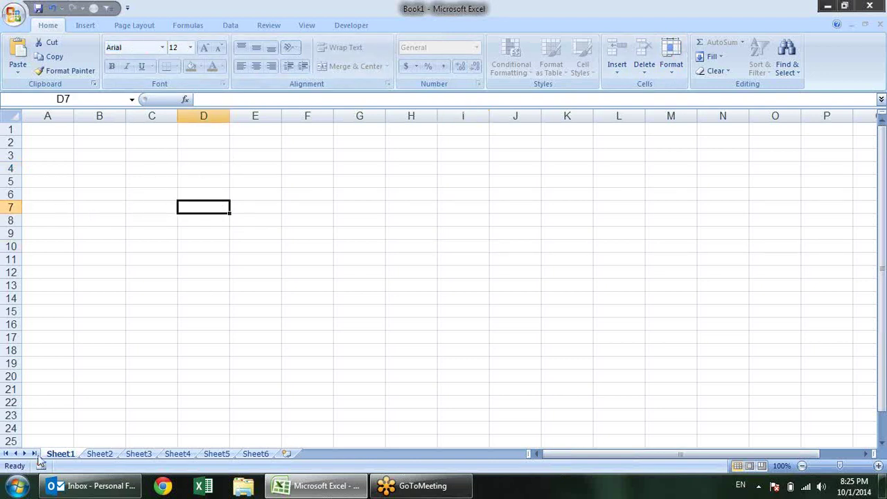
Unprotect Sheet1 by entering its password, then select cells C12 and C4
right_click(72, 454)
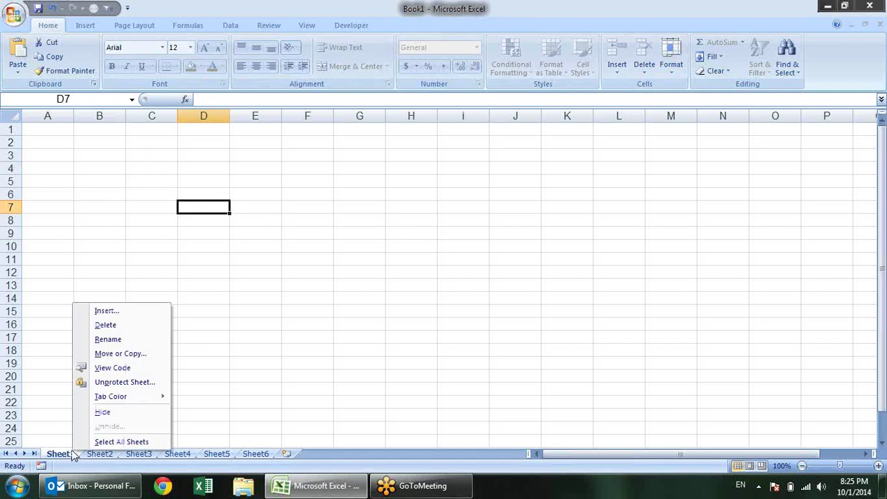
click(125, 384)
click(127, 399)
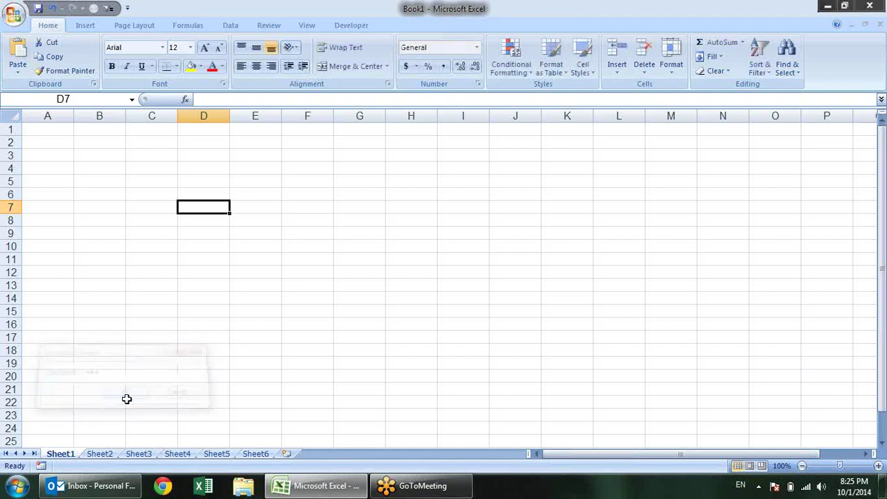
click(171, 271)
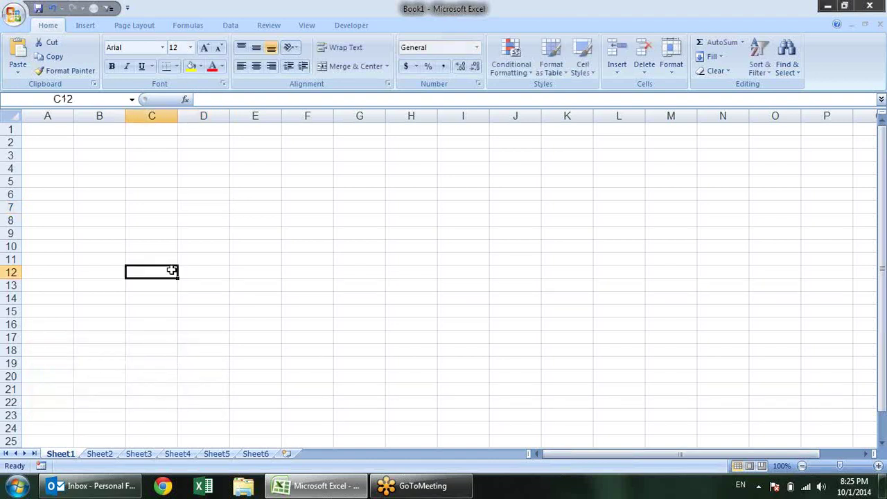
click(171, 167)
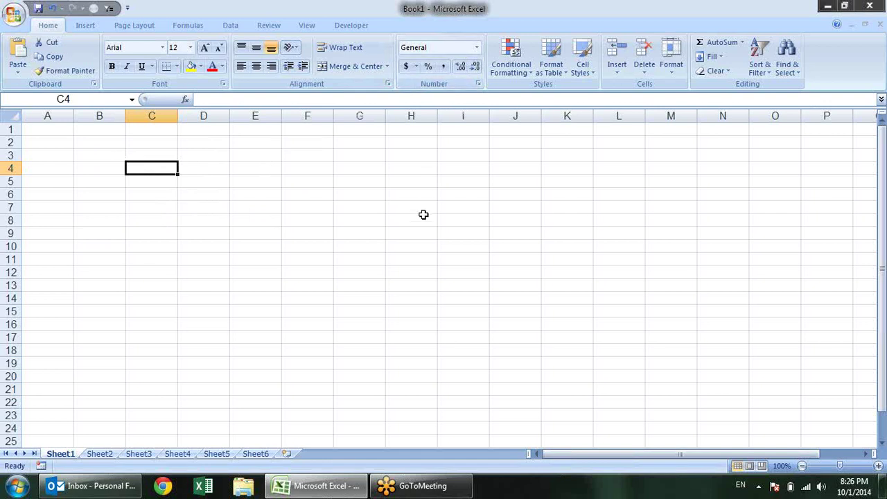
key(ctrl+1)
mouse_move(535, 93)
mouse_down()
mouse_move(362, 133)
mouse_move(330, 118)
mouse_up()
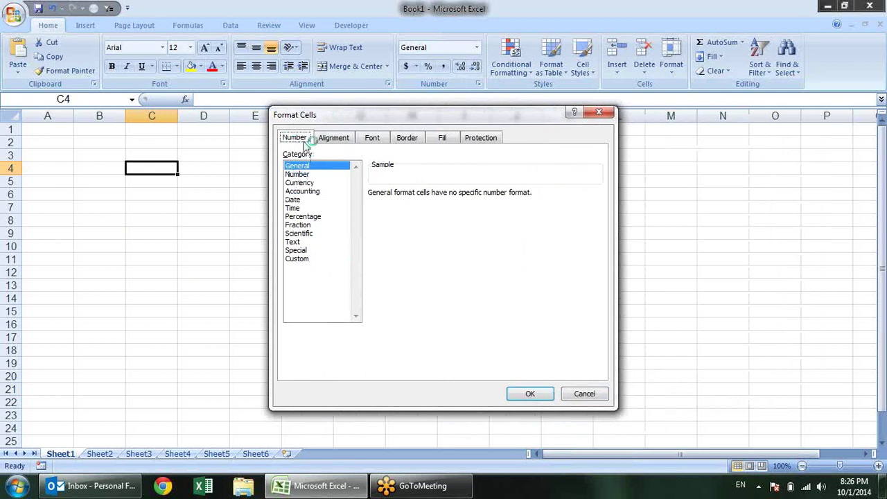
click(485, 140)
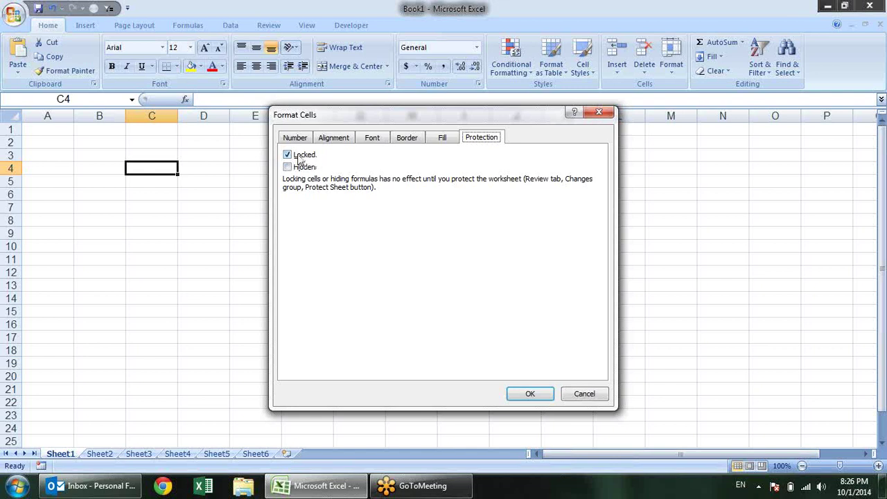
click(531, 393)
click(246, 140)
drag(165, 157, 267, 245)
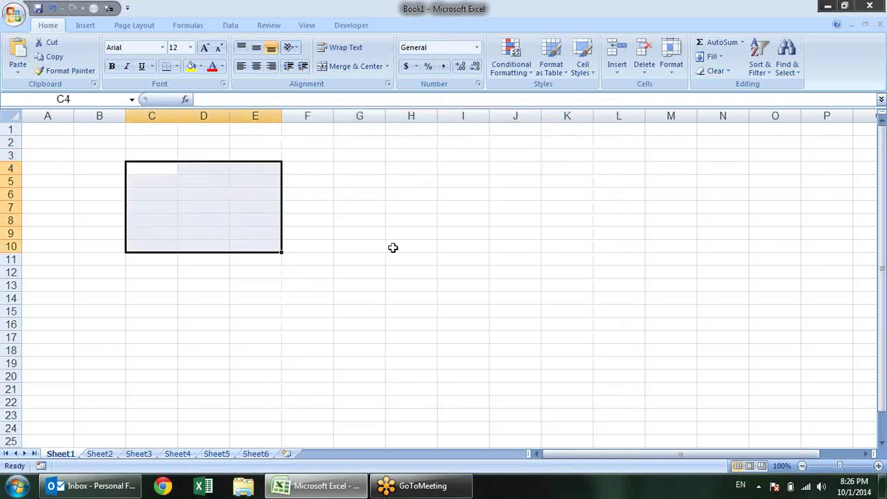
key(ctrl+1)
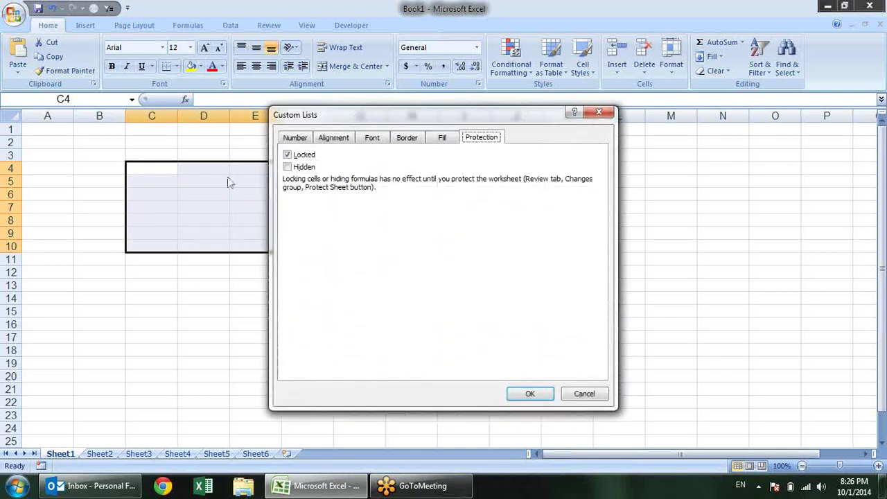
key(Escape)
click(221, 143)
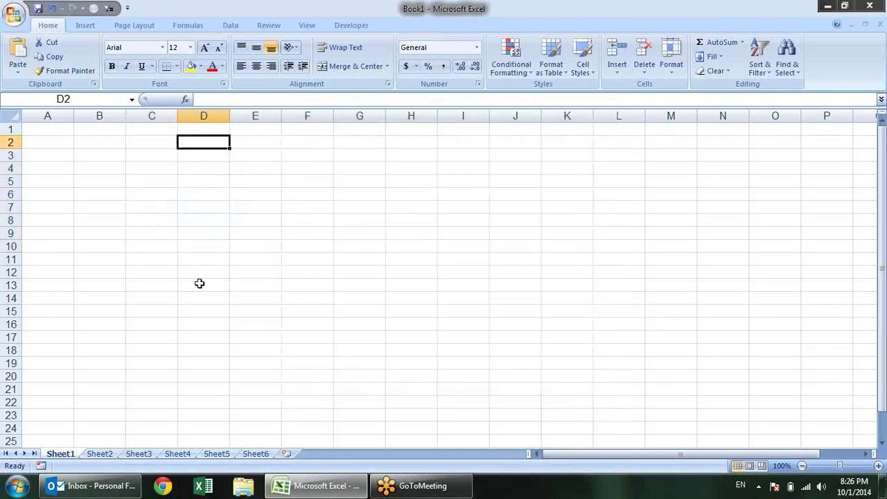
drag(170, 154, 172, 182)
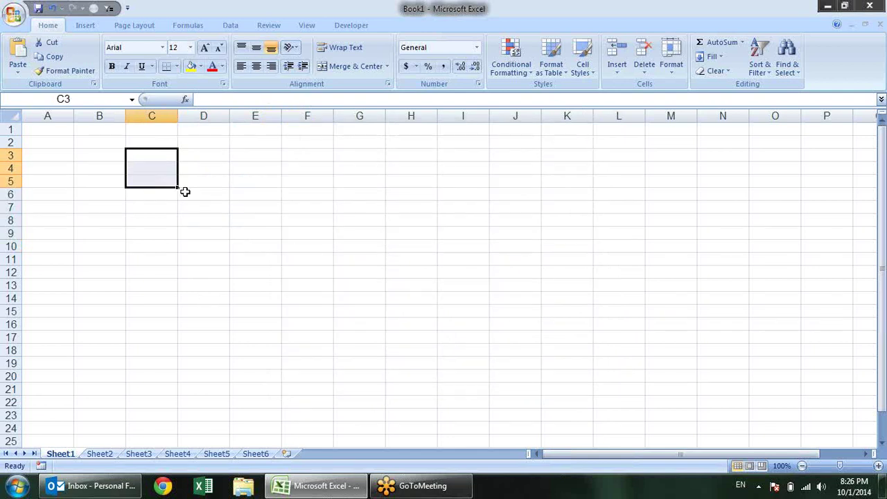
Apply All Borders and a yellow fill to D3:D12, then reselect the range
click(198, 195)
drag(198, 154, 201, 271)
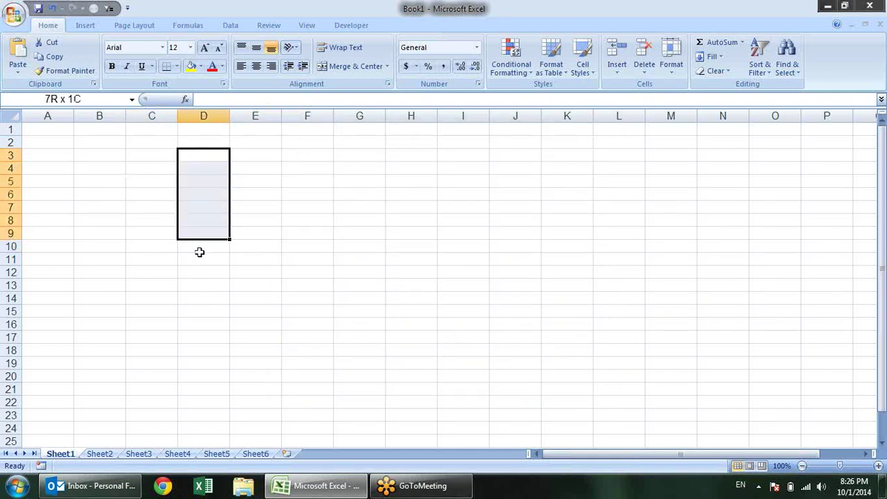
click(176, 66)
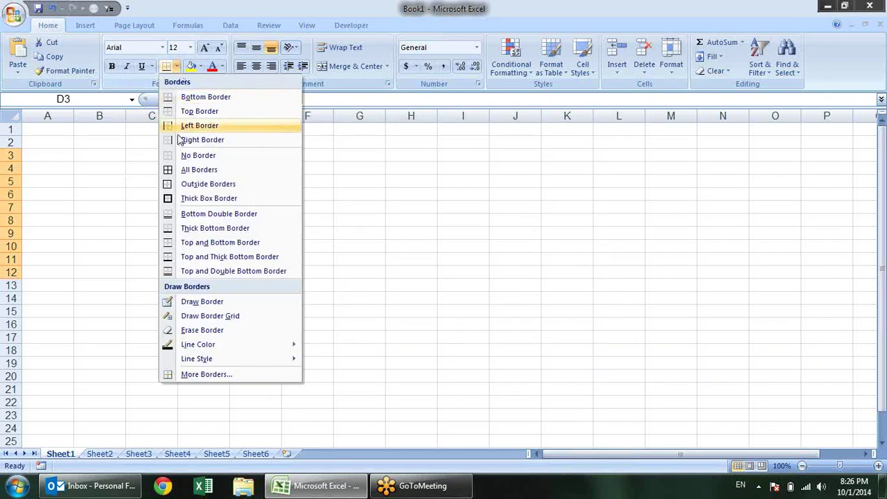
click(278, 169)
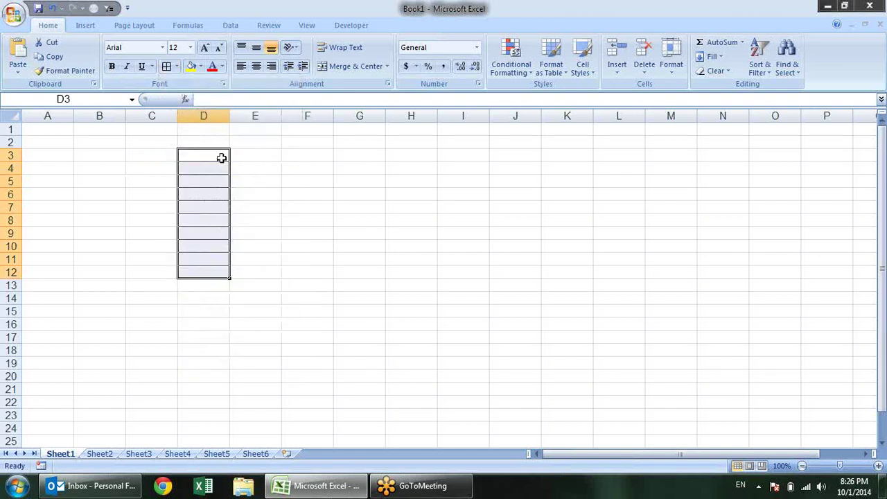
click(190, 65)
click(228, 157)
click(248, 214)
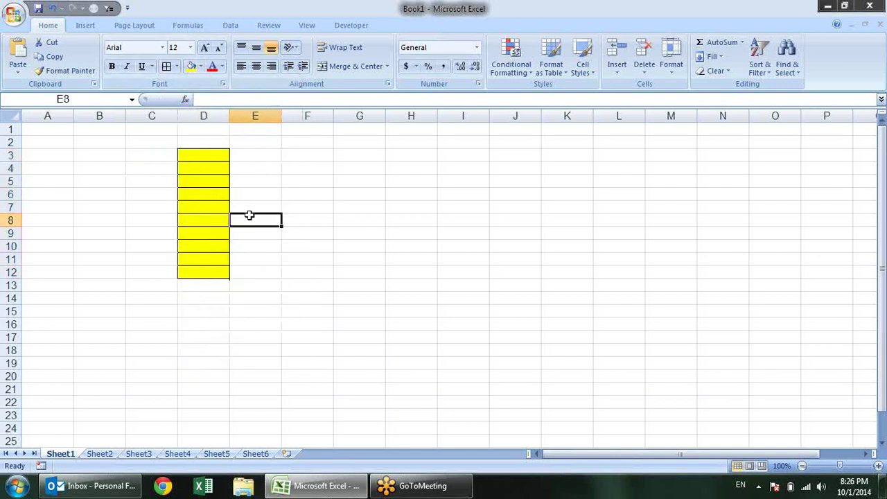
drag(219, 156, 220, 272)
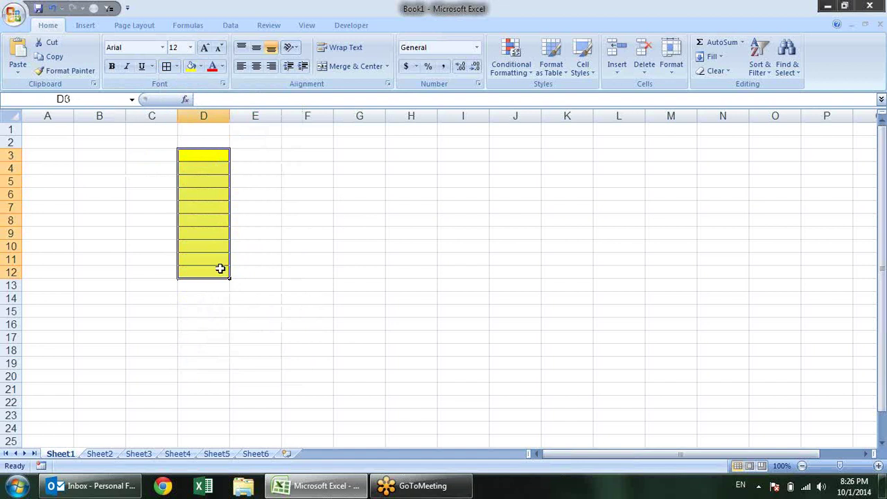
Uncheck Locked on the Format Cells Protection tab for D3:D12
key(ctrl+1)
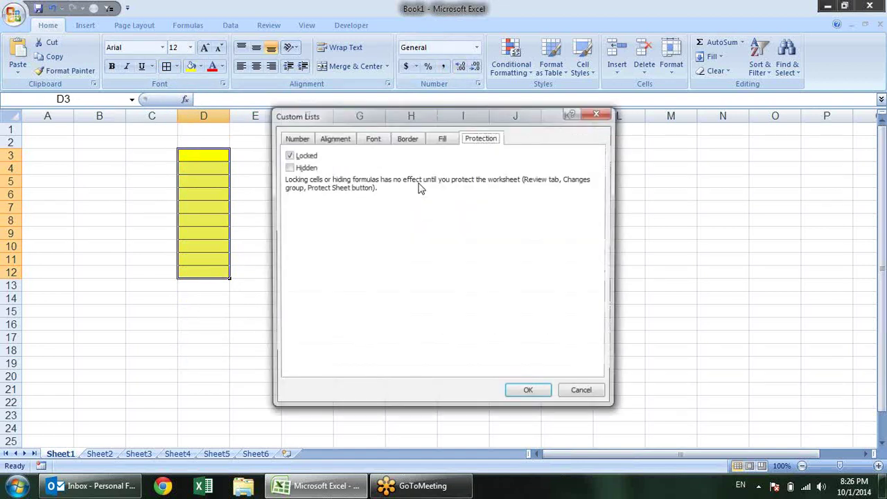
click(305, 140)
click(478, 138)
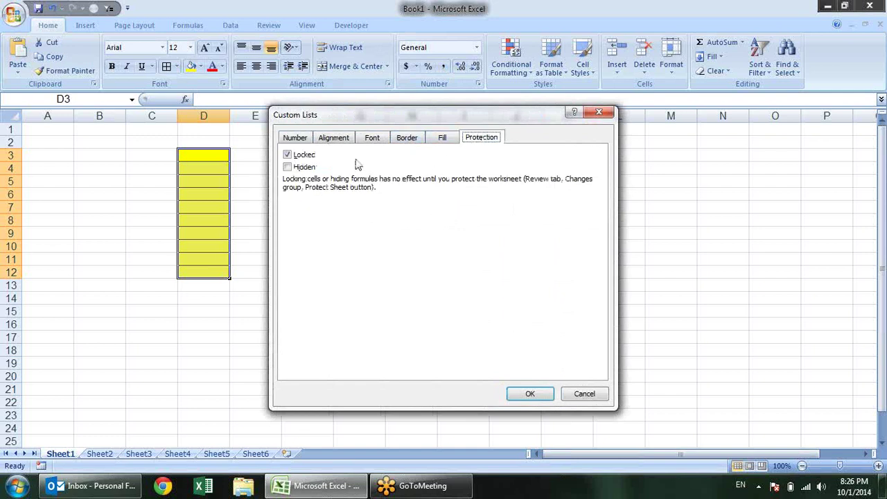
click(287, 154)
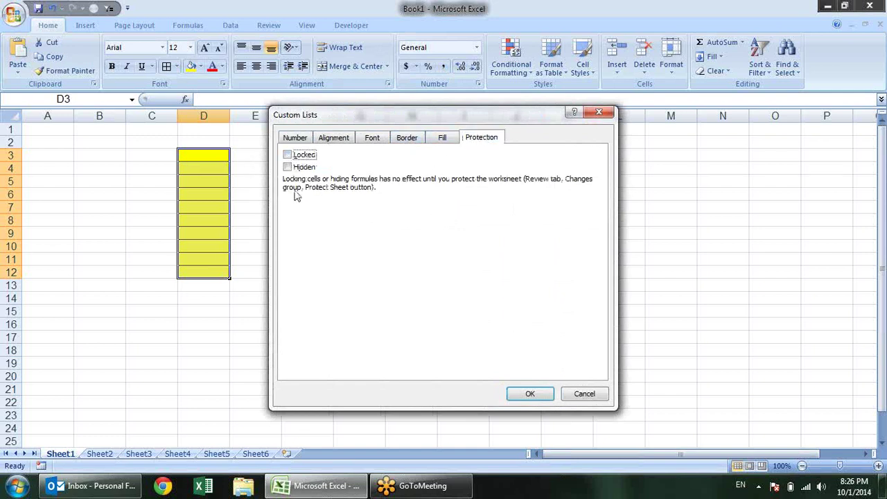
click(532, 393)
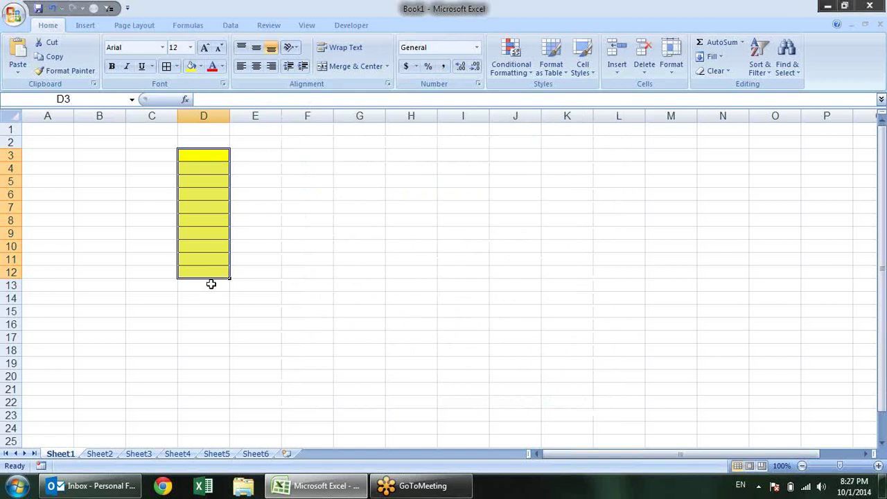
click(269, 335)
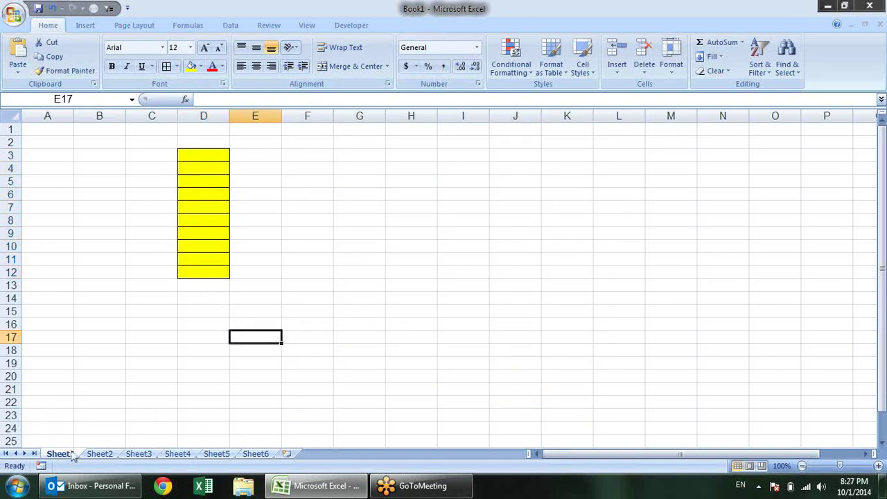
Protect Sheet1 again with the default protection options
right_click(72, 454)
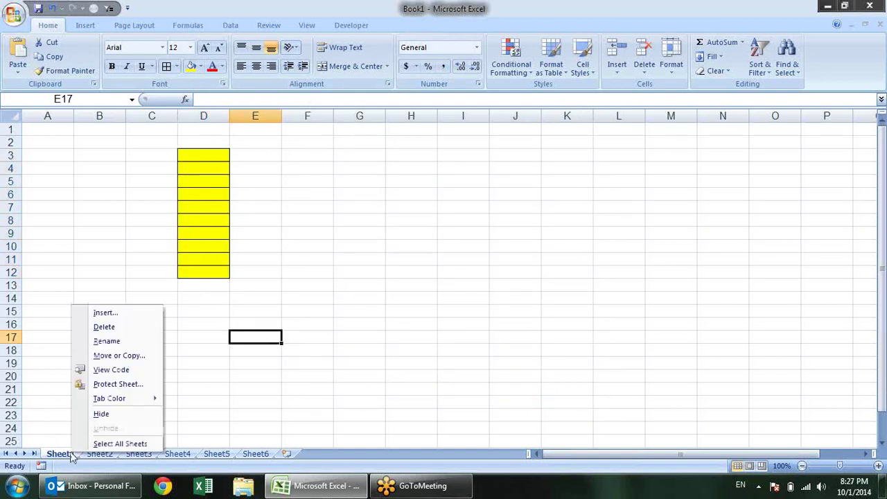
click(114, 386)
click(119, 458)
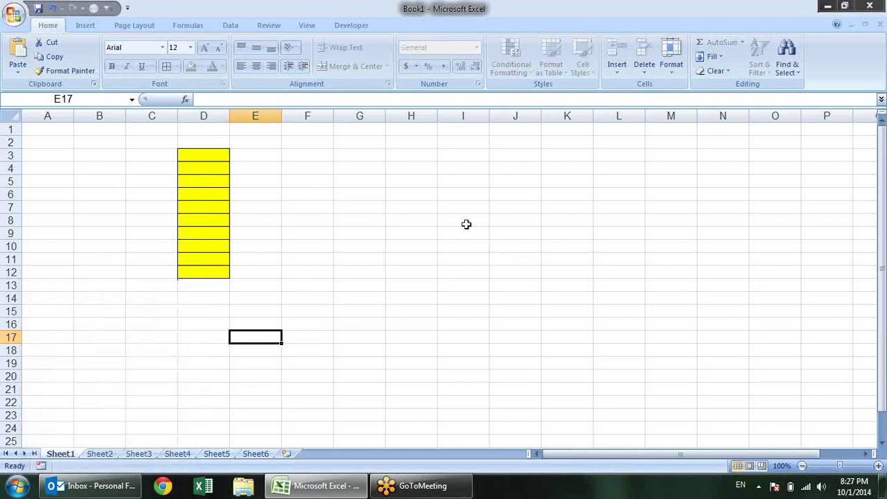
Try editing locked cells G4 and F16, dismiss the warnings, then select unlocked D3
double_click(337, 169)
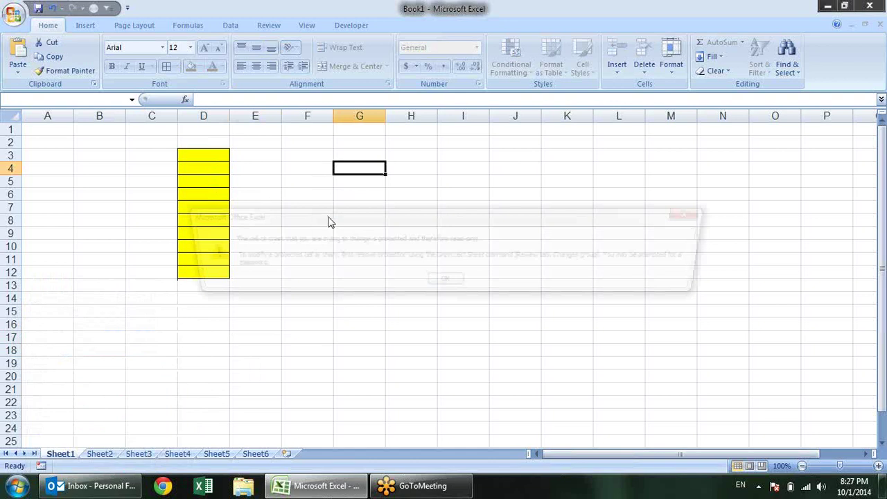
click(447, 280)
click(287, 322)
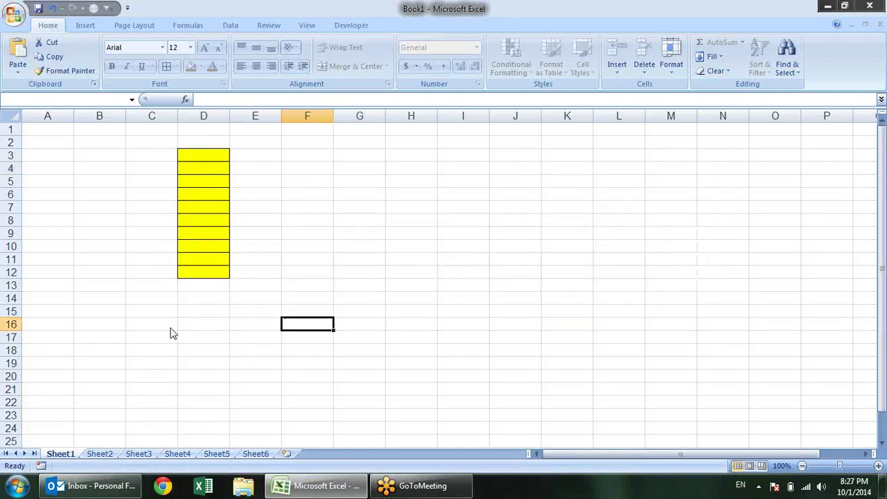
text(a)
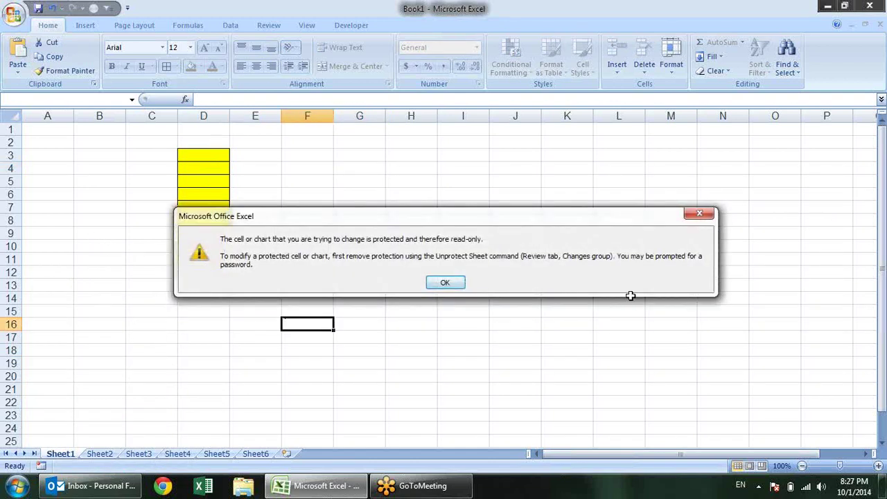
key(Return)
click(226, 154)
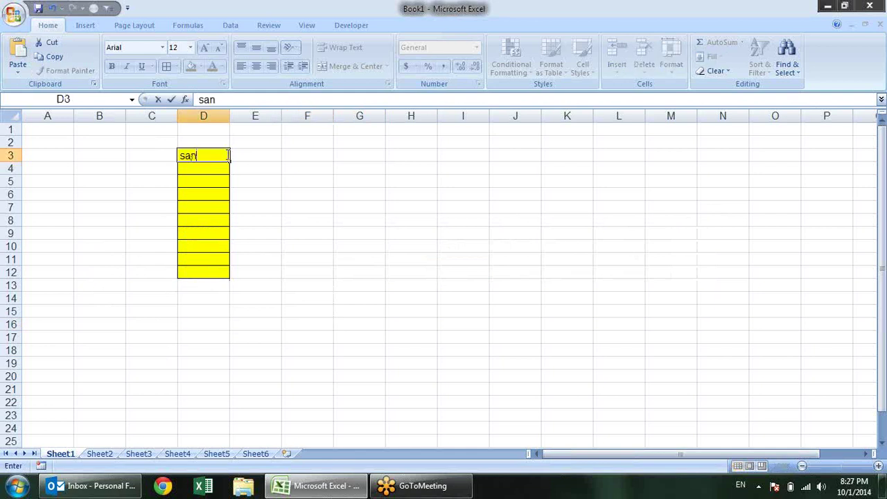
Type sandeep, kumar and singh into D3, D4 and D5, then reselect and deselect D3:D12
key(Return)
key(Return)
key(Return)
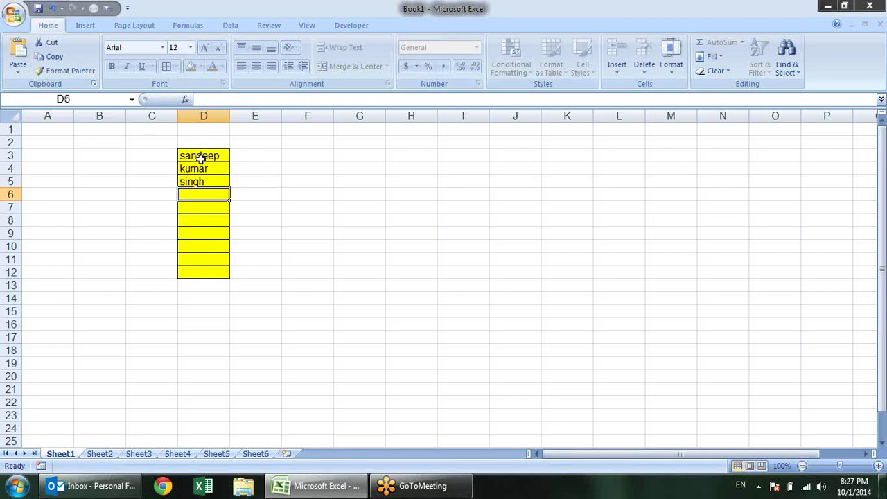
drag(202, 156, 221, 270)
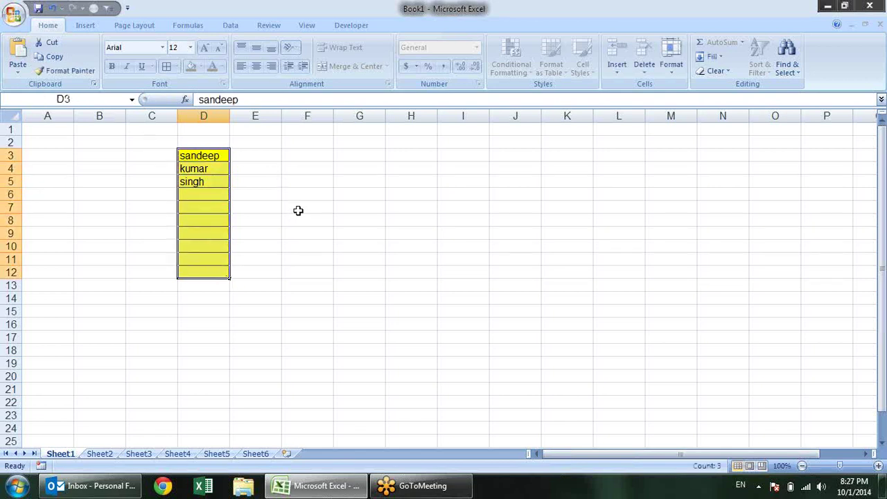
click(266, 222)
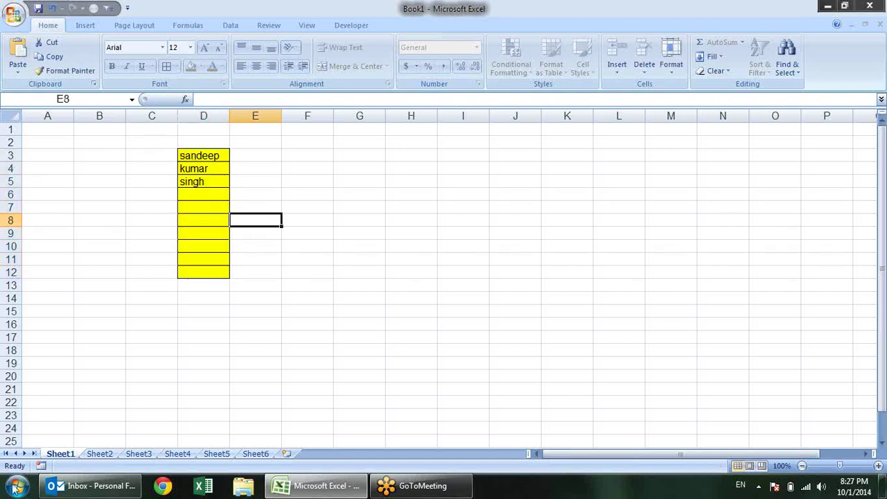
Unprotect Sheet1 and delete column D along with its names
right_click(54, 454)
click(102, 389)
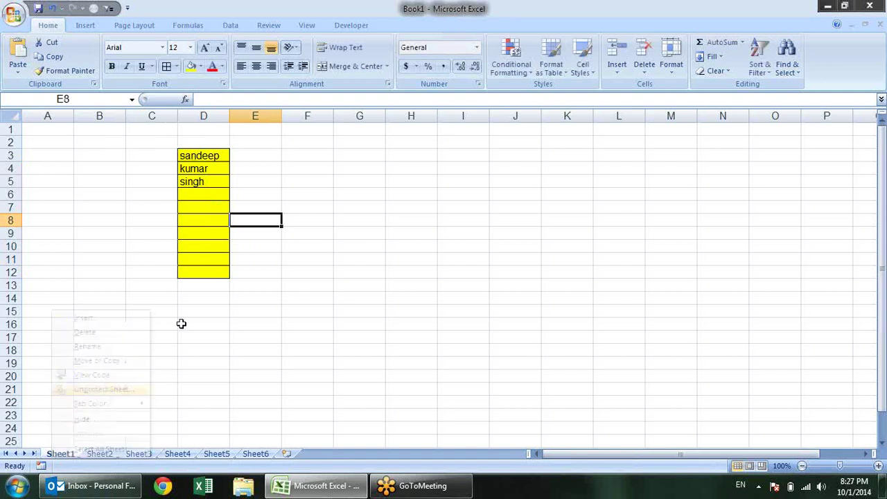
click(180, 323)
right_click(214, 117)
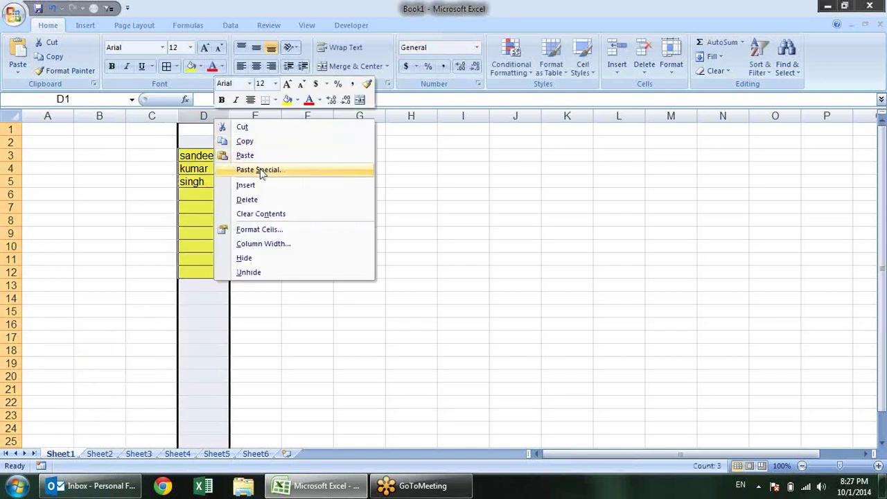
click(269, 201)
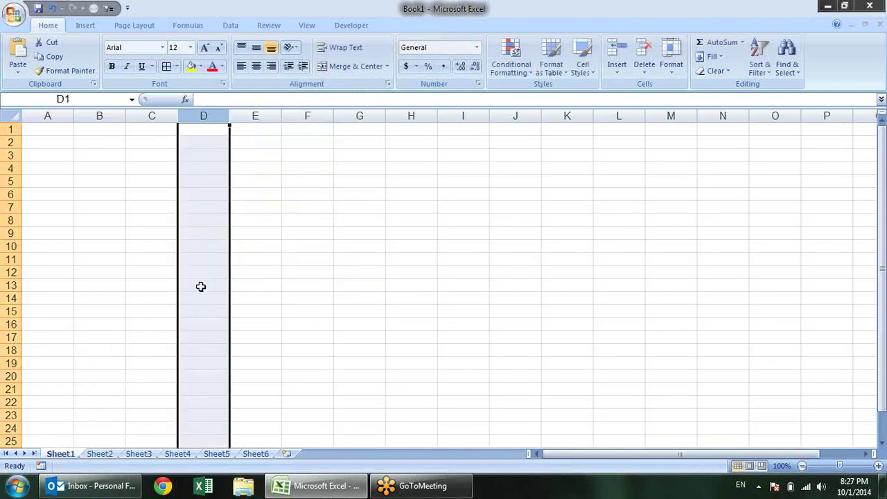
click(359, 203)
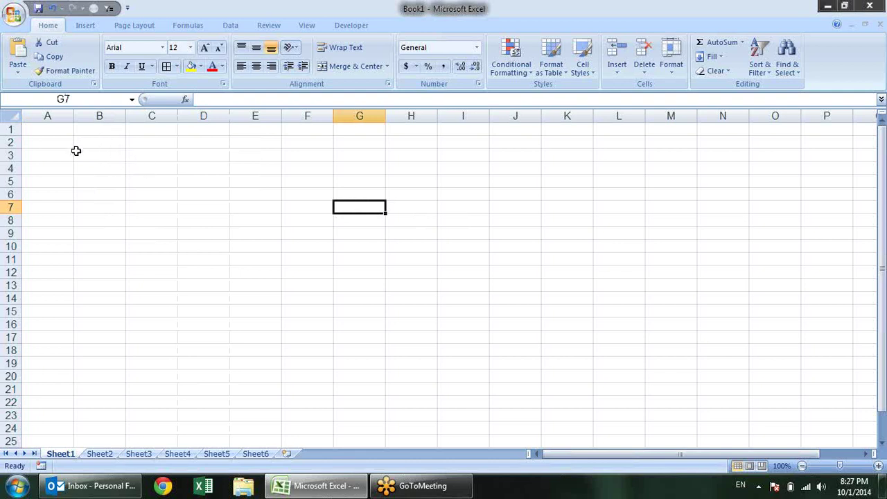
Select the whole sheet and keep every cell set to Locked in Format Cells
click(11, 117)
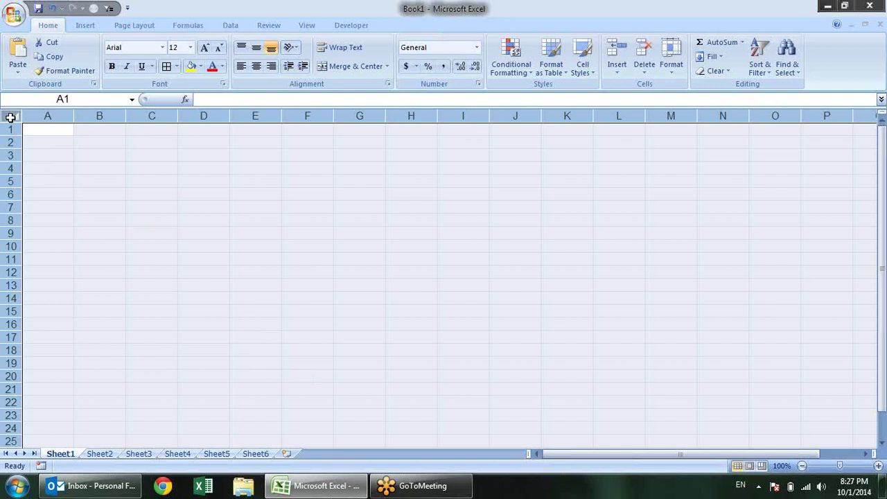
key(ctrl+1)
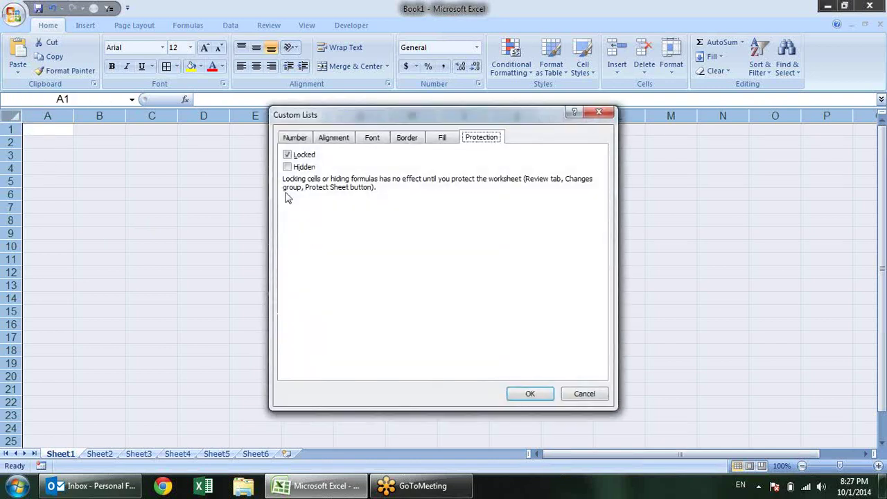
click(303, 160)
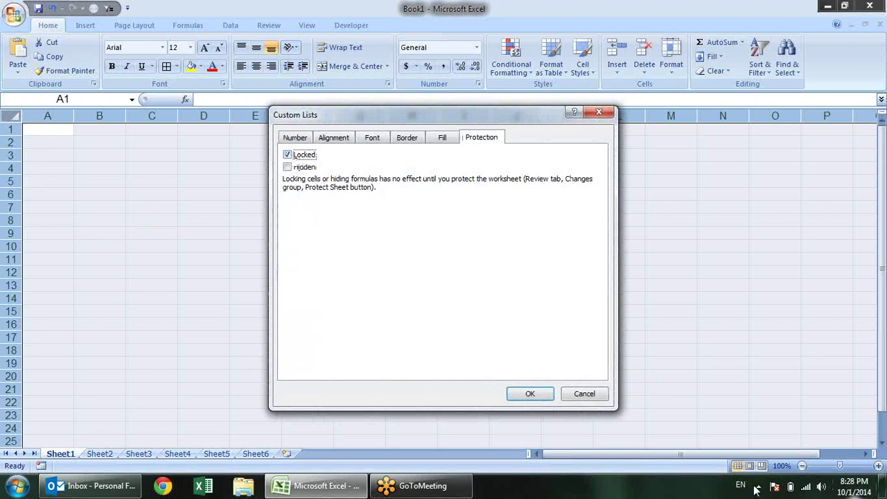
click(530, 393)
click(276, 274)
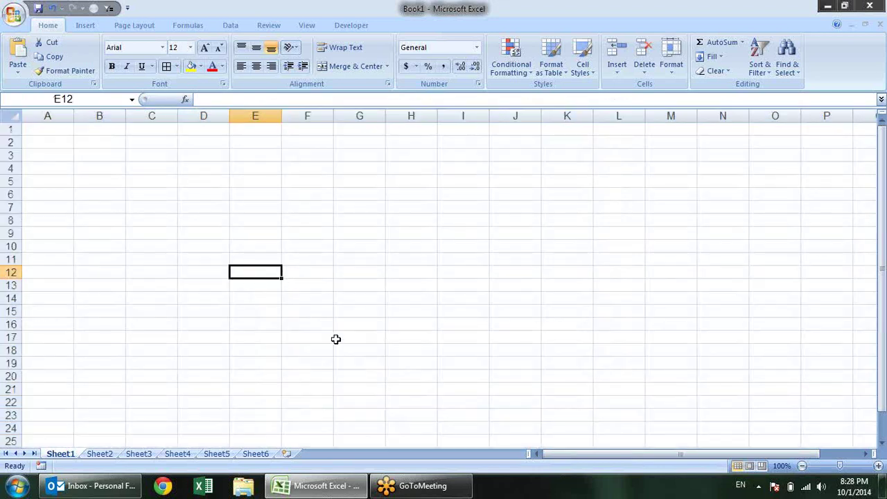
Type 'Name' in C3, 'Roll No' in C5 and 'Marks' in C7
click(159, 172)
click(170, 151)
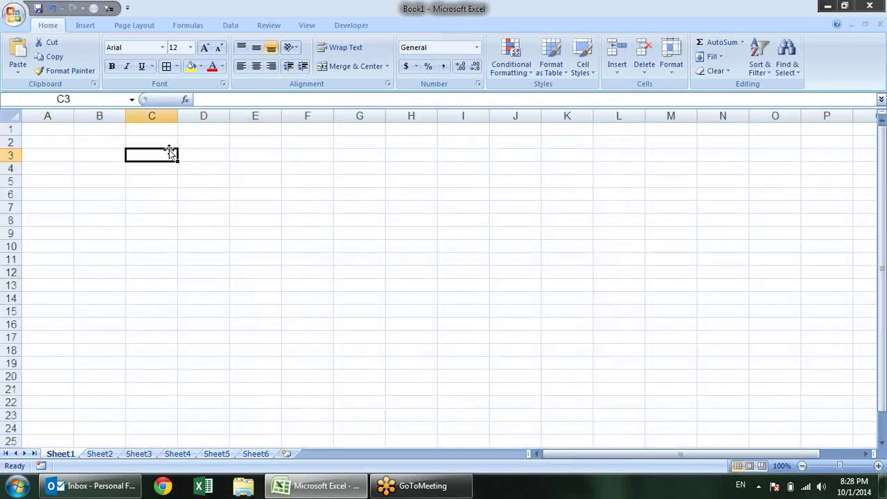
text(Name)
key(Return)
key(Return)
text(Roll)
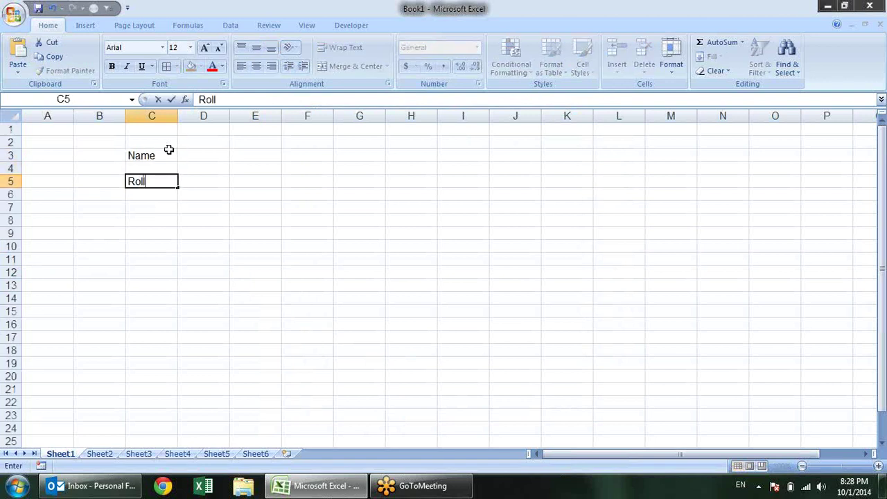
key(Return)
key(Return)
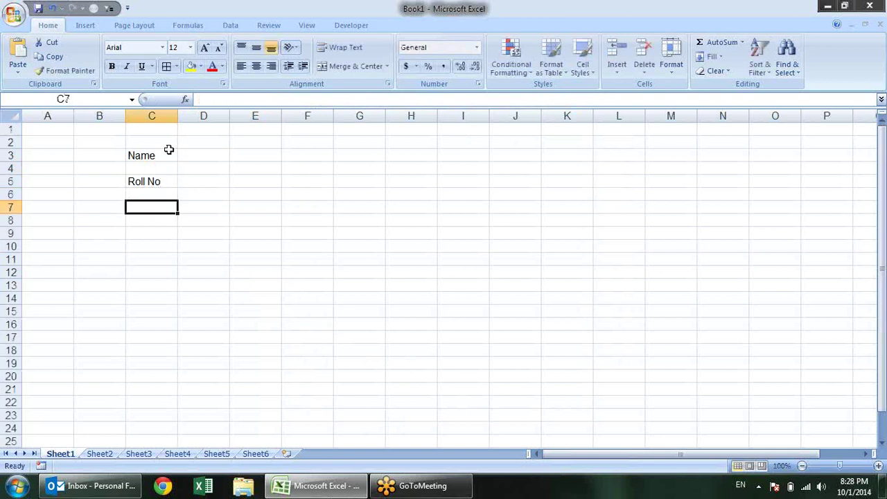
text(Marks)
key(Return)
Fill cells D3, D5 and D7 yellow
click(205, 155)
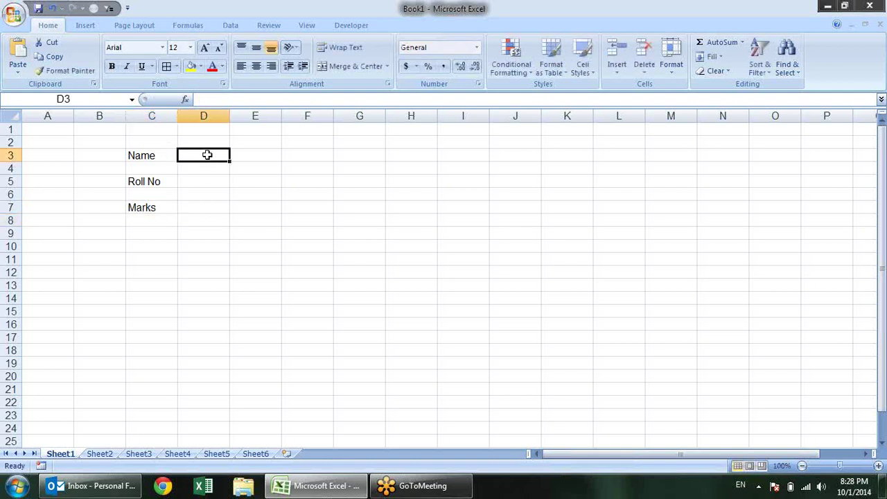
click(190, 66)
click(214, 182)
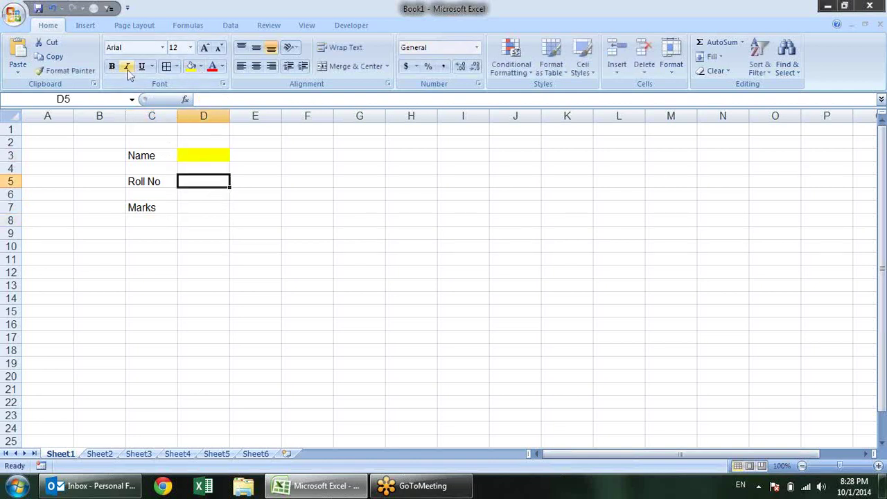
click(192, 66)
click(213, 205)
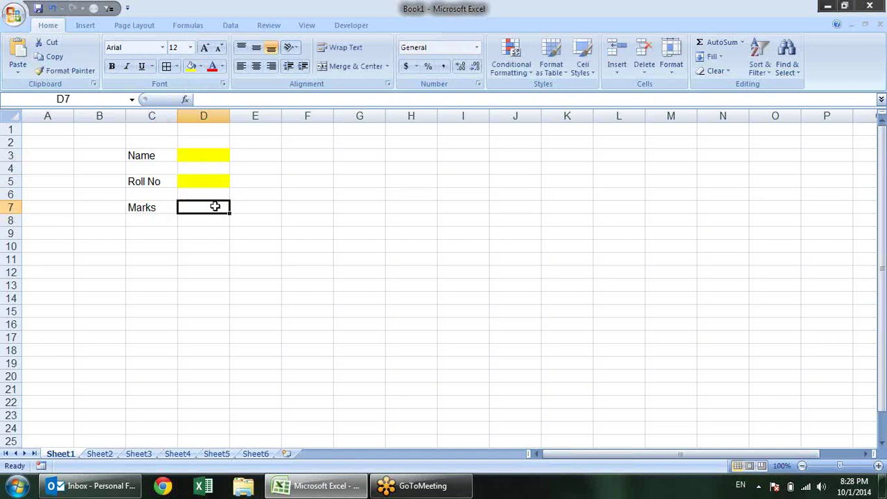
click(190, 66)
click(332, 249)
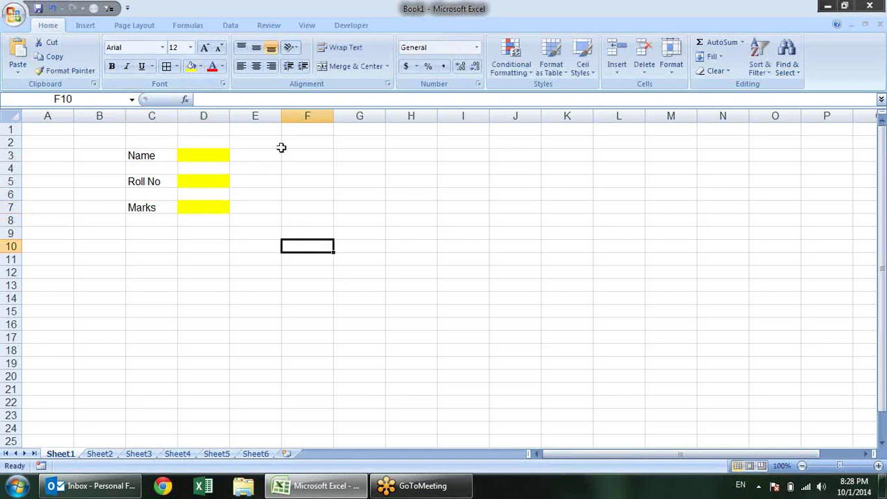
Widen column D, then select D3, D5 and D7 together
drag(228, 116, 264, 116)
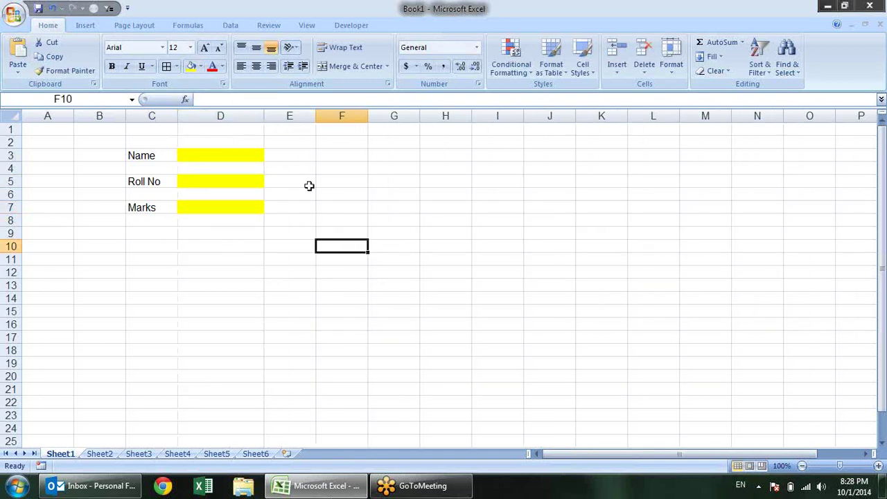
click(300, 271)
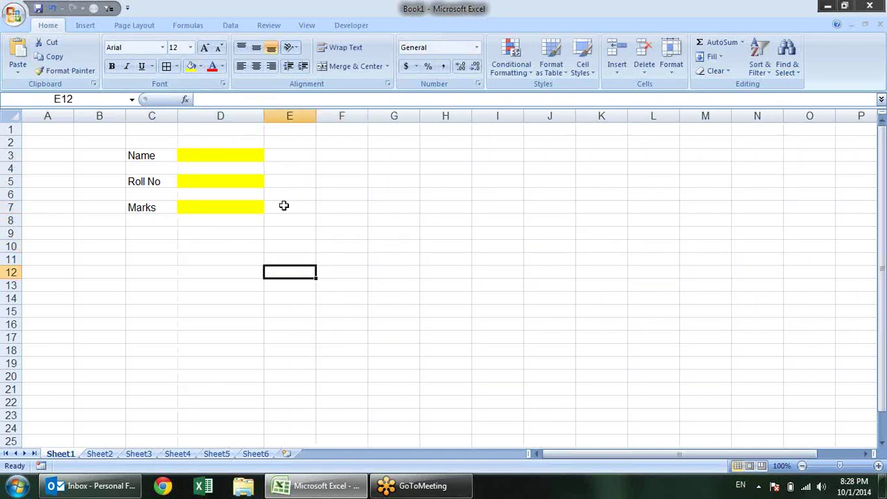
click(245, 155)
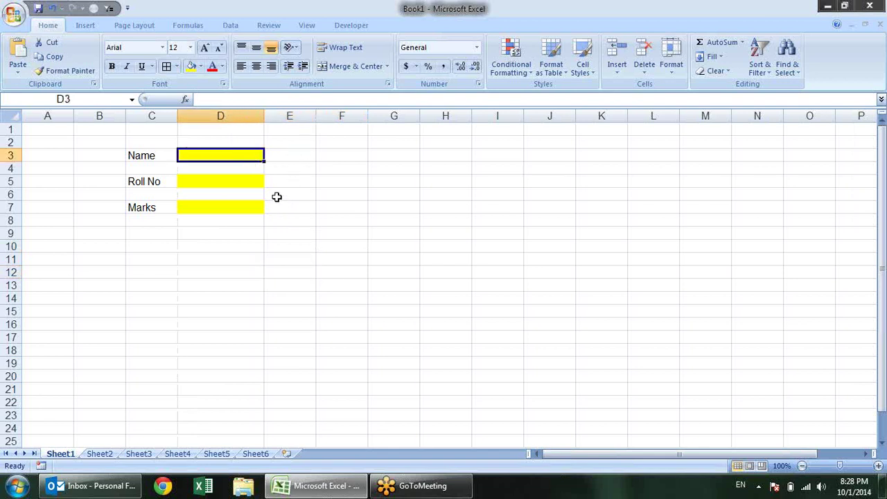
ctrl+click(241, 181)
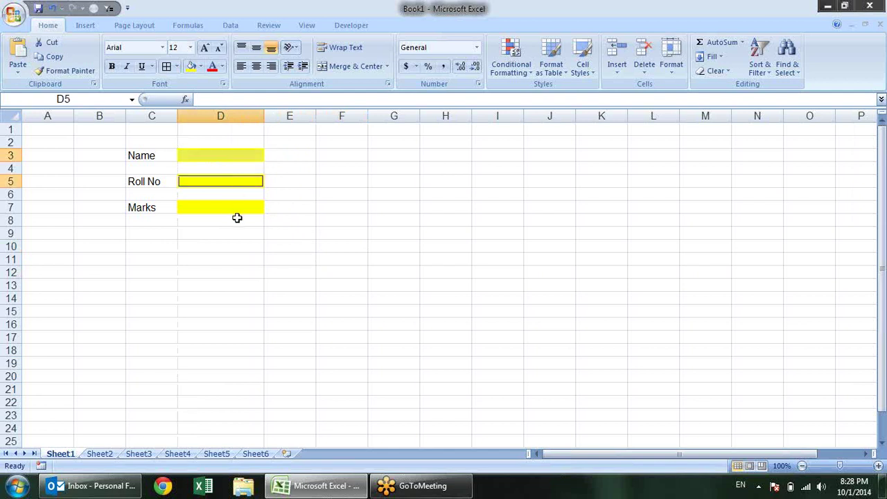
ctrl+click(237, 210)
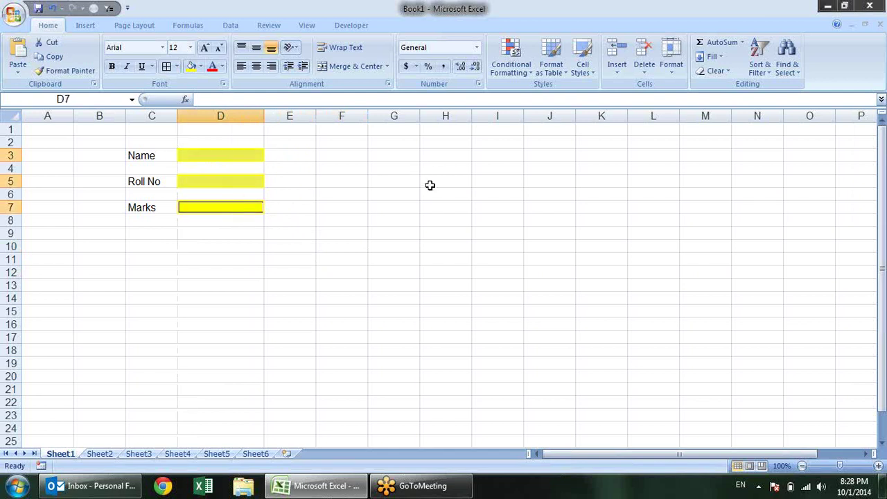
Change the fill of D3, D5 and D7 to pale blue and uncheck Locked for them
click(201, 68)
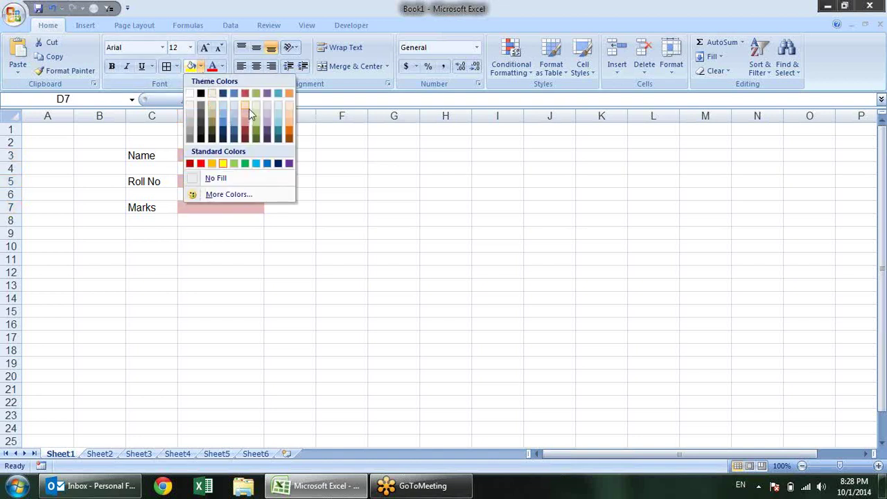
click(276, 111)
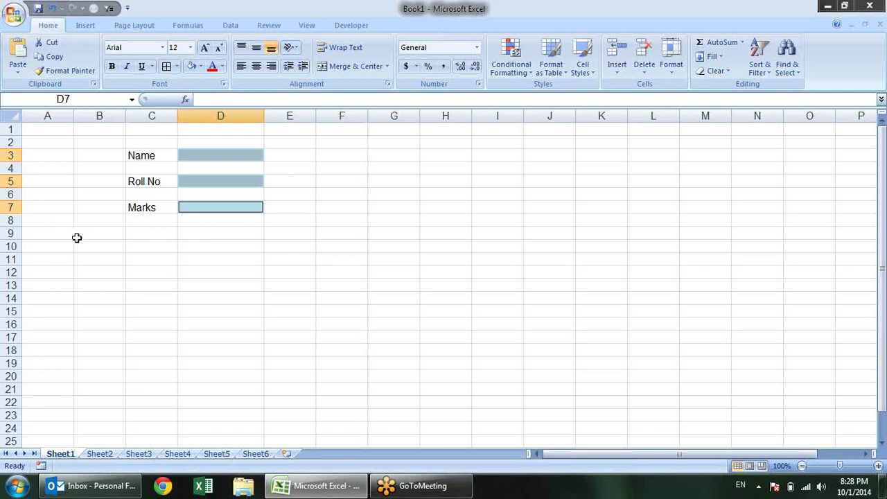
key(ctrl+1)
click(288, 154)
click(530, 394)
click(325, 236)
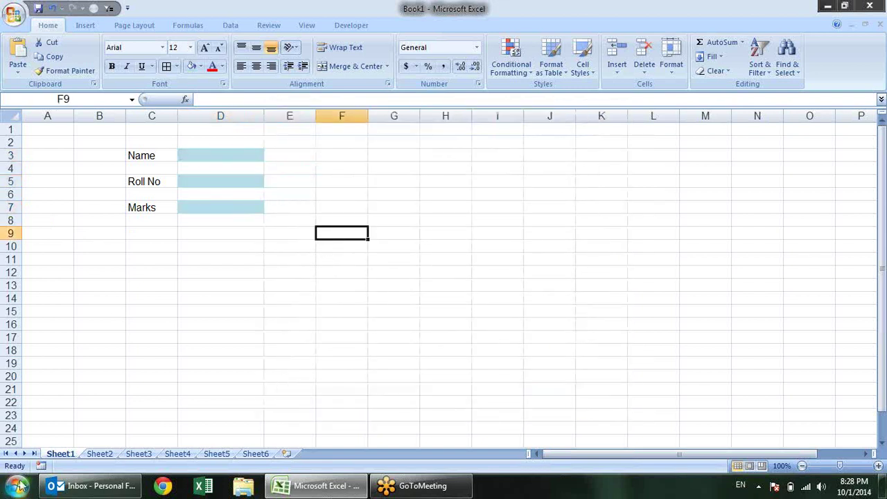
Protect Sheet1 again from the sheet tab's menu
right_click(58, 455)
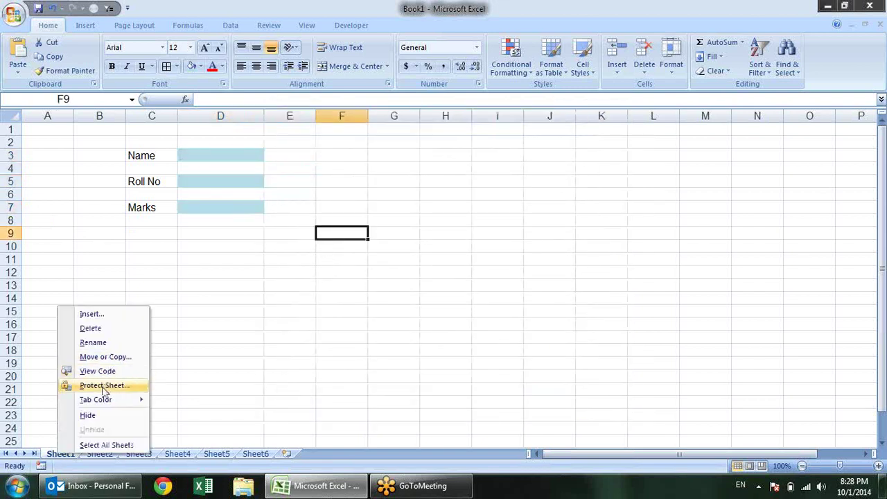
click(104, 385)
click(105, 456)
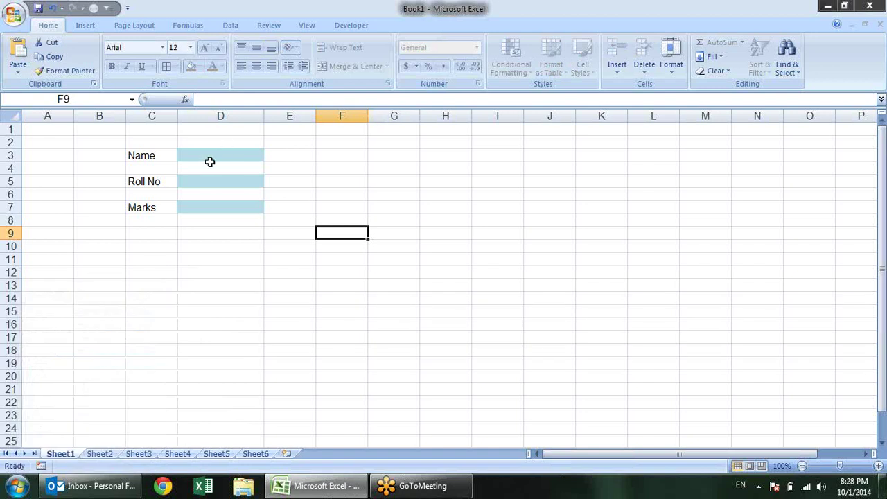
Confirm that locked cells F2 and the Name label refuse edits, then select answer cell D3
double_click(320, 143)
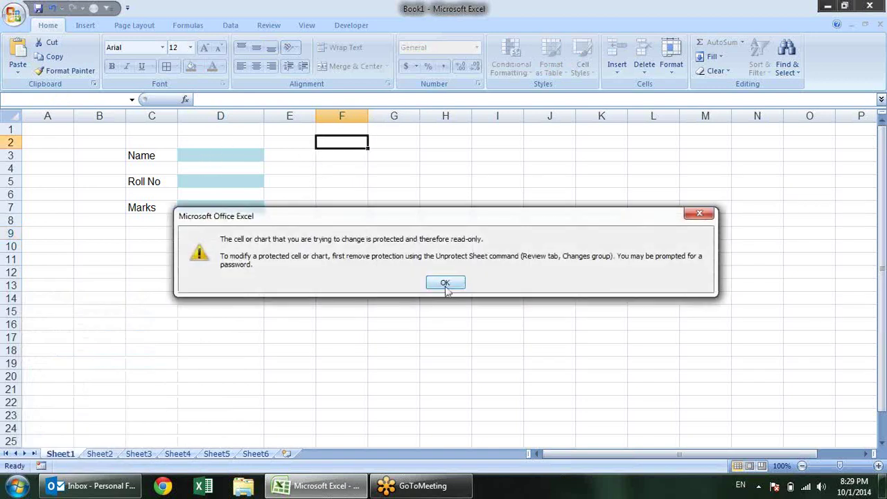
click(445, 283)
double_click(146, 155)
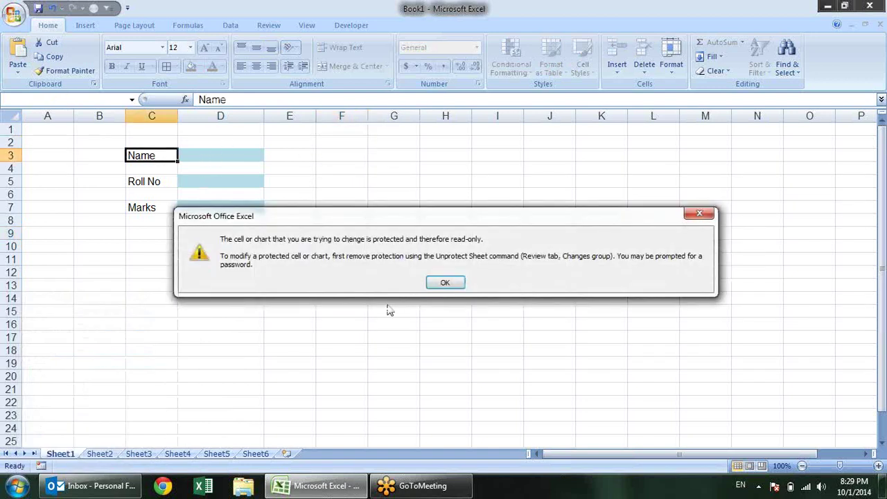
click(444, 283)
click(236, 144)
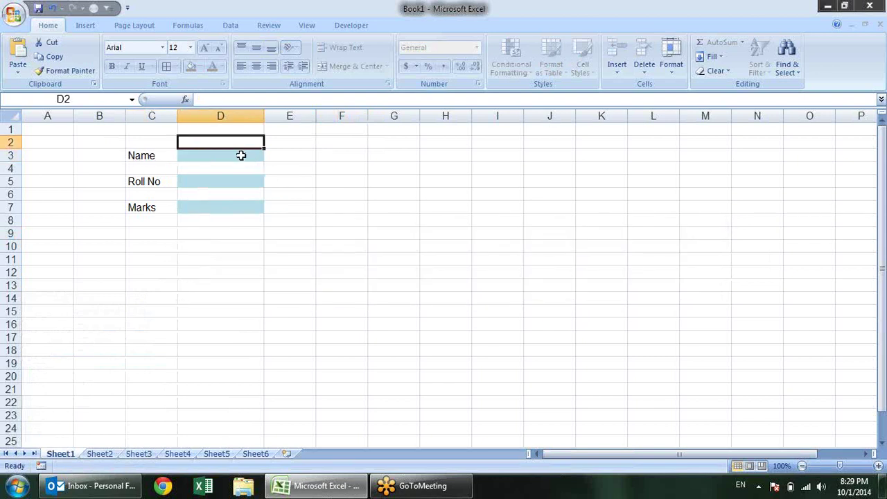
click(241, 155)
Enter the student's name in D3, a roll number in D5 and marks of 95 in D7
text(sandeep)
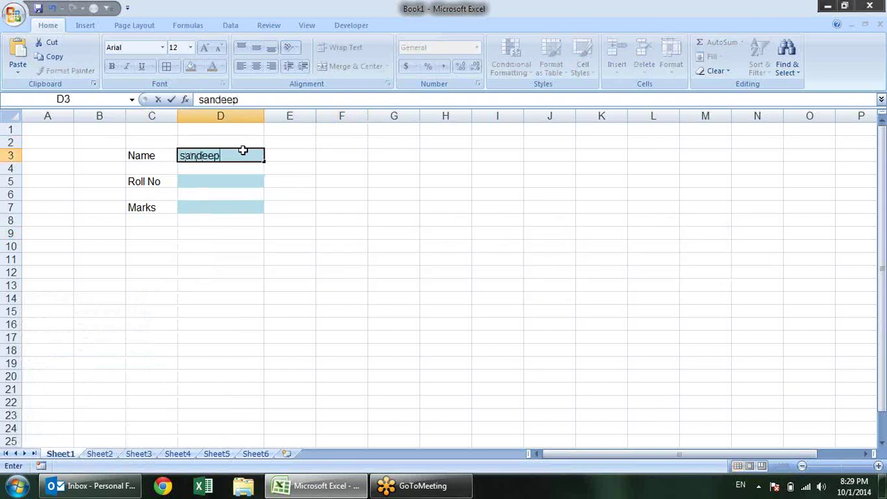
key(Return)
text(11020)
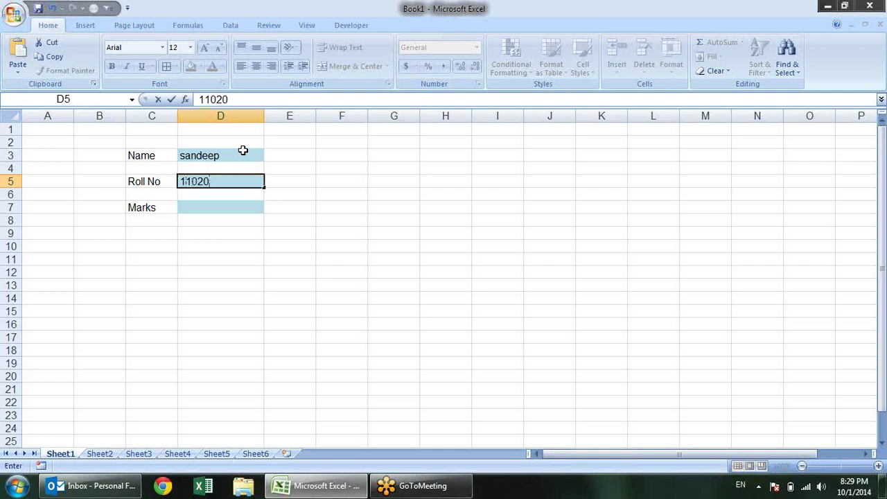
text(2)
key(Return)
key(Return)
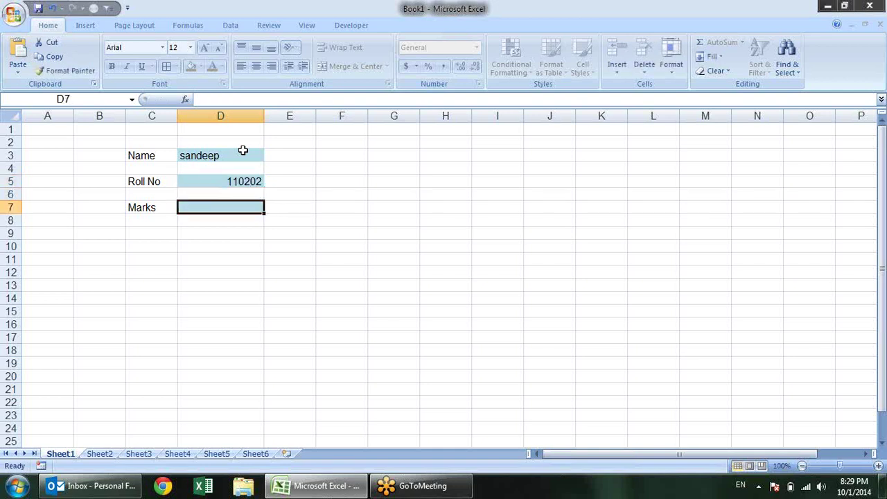
text(95)
key(Return)
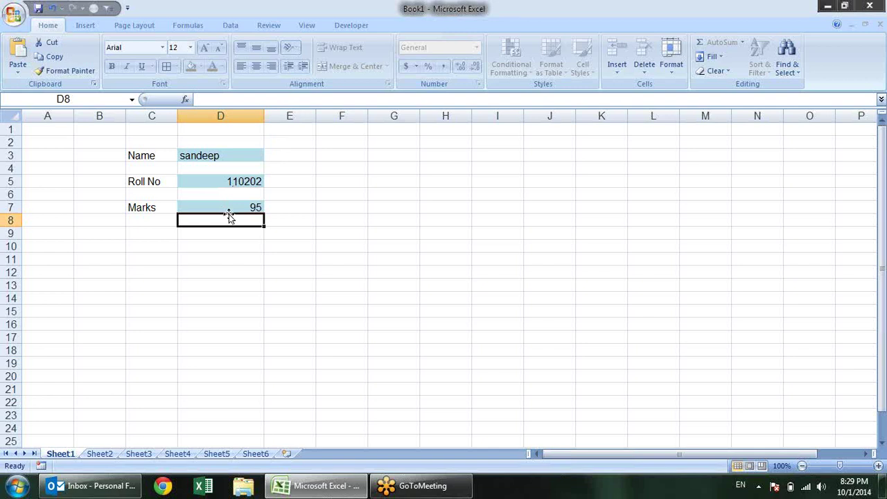
Select the Name, Roll No and Marks labels in C3:C7
click(286, 244)
click(188, 233)
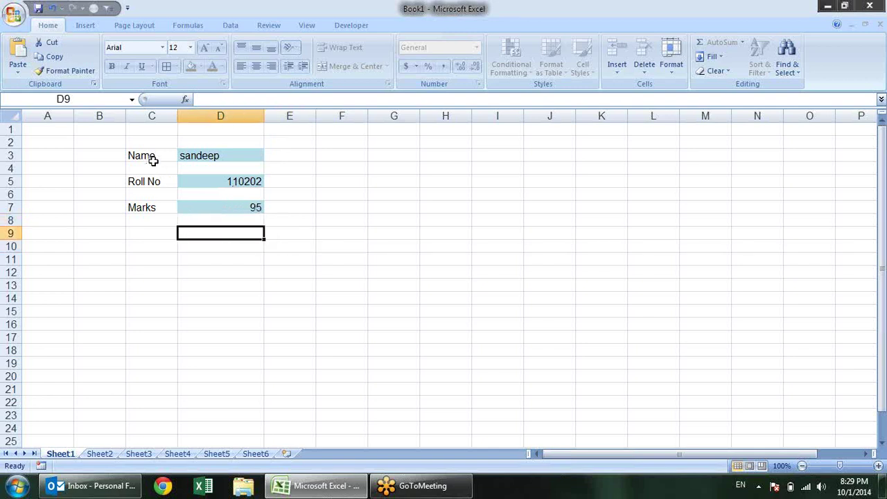
drag(153, 159, 159, 209)
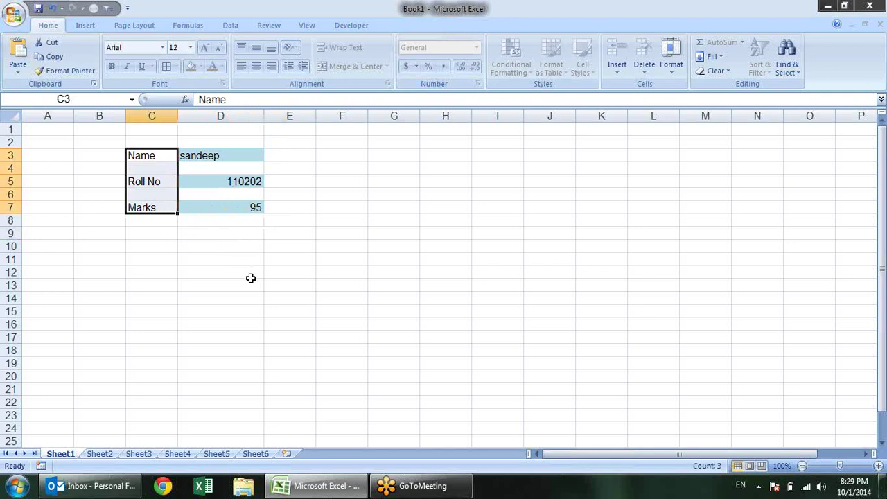
Copy the C3:C7 labels and paste them into B3 on Sheet2
key(ctrl+c)
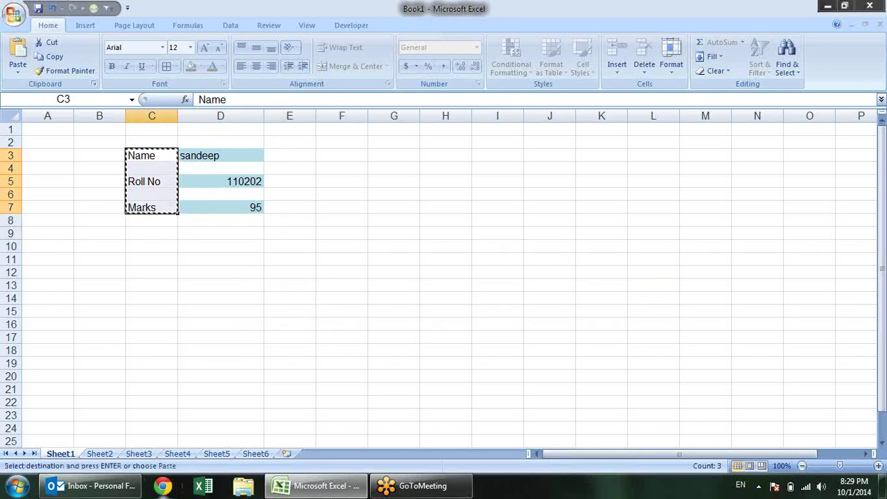
click(99, 454)
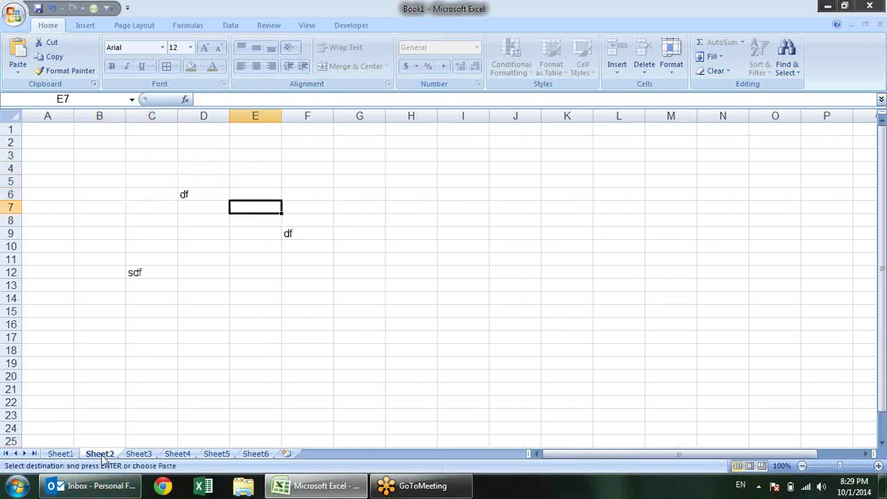
click(105, 158)
key(ctrl+v)
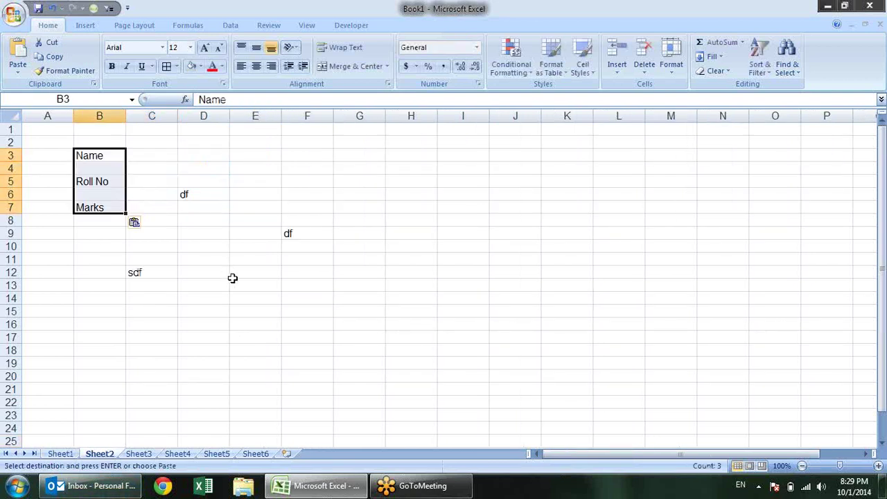
click(232, 278)
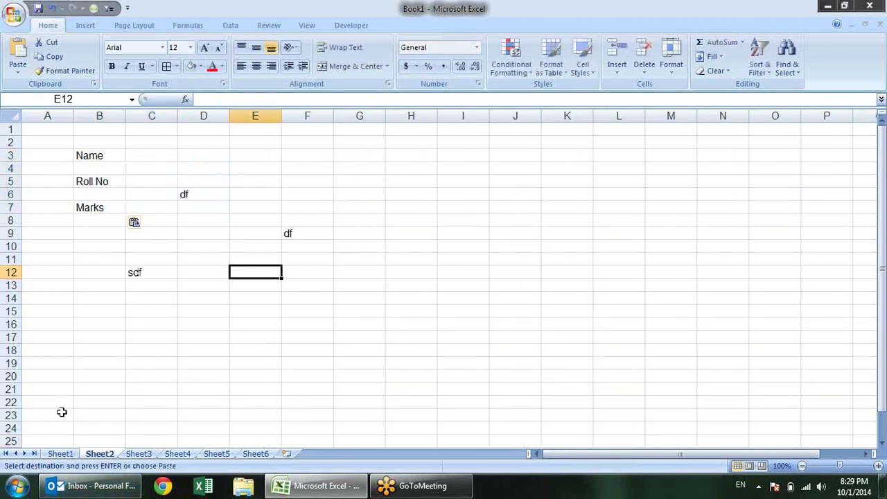
Back on Sheet1, clear the copy marquee and reselect the C3:C7 label cells
click(60, 453)
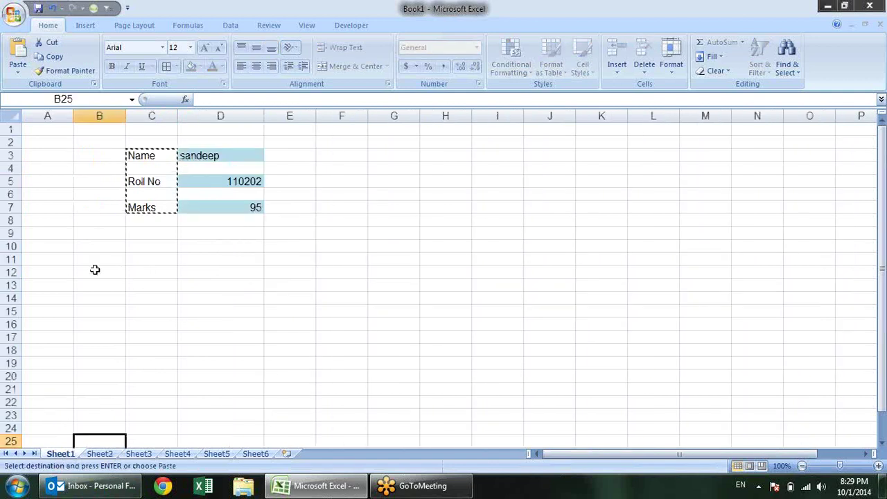
key(Escape)
click(184, 243)
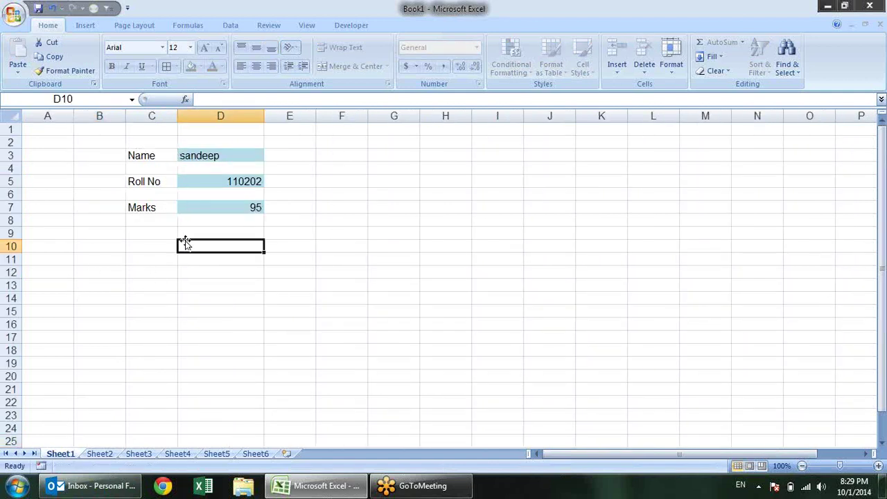
key(Up)
key(Up)
click(208, 302)
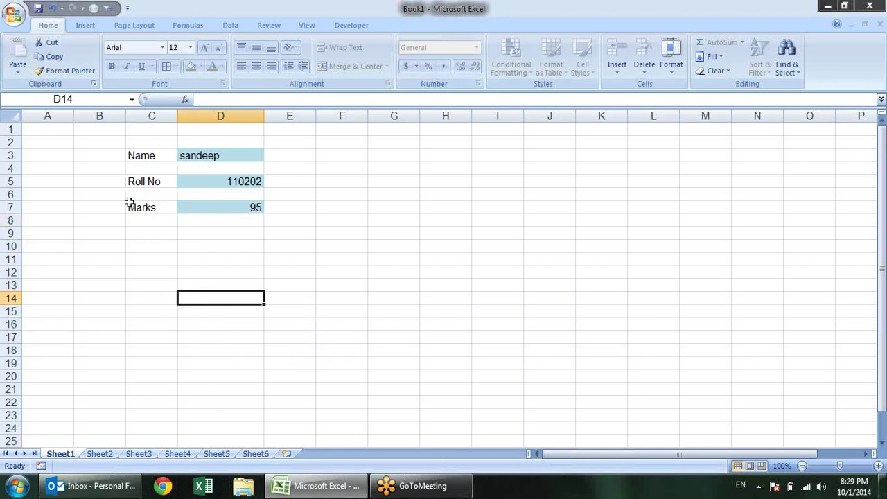
drag(141, 155, 141, 208)
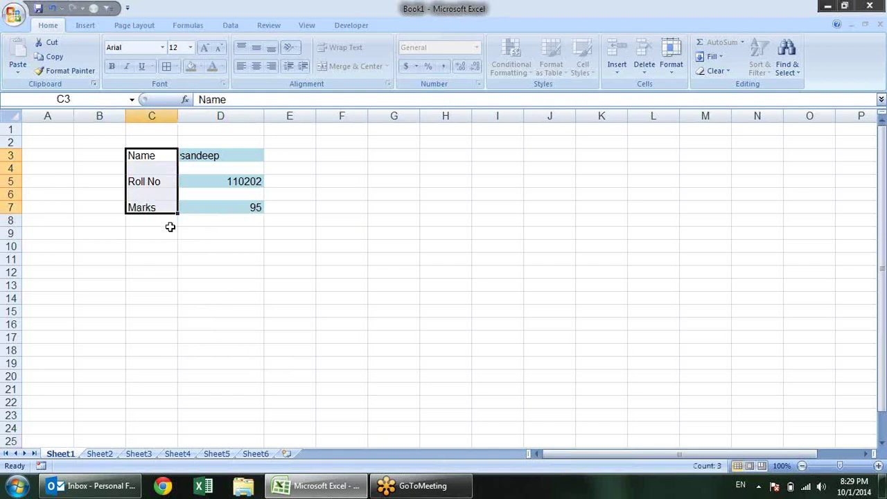
click(179, 272)
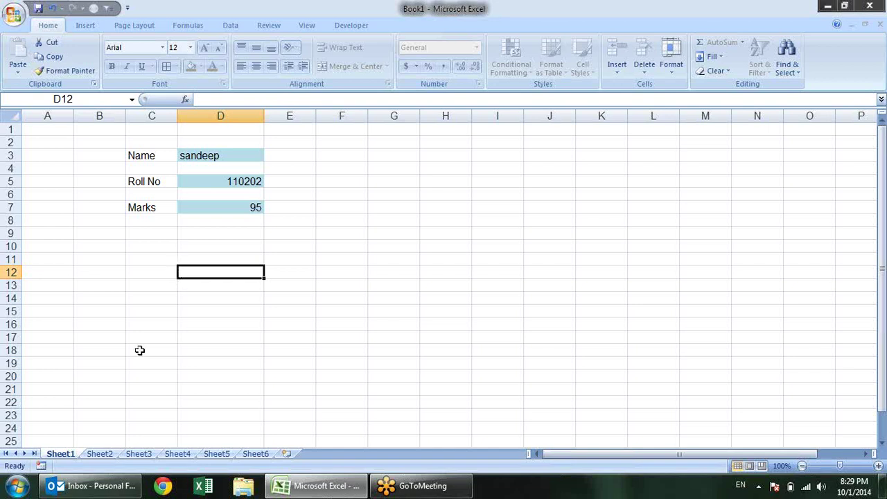
Unprotect Sheet1 from the sheet tab's menu
right_click(77, 454)
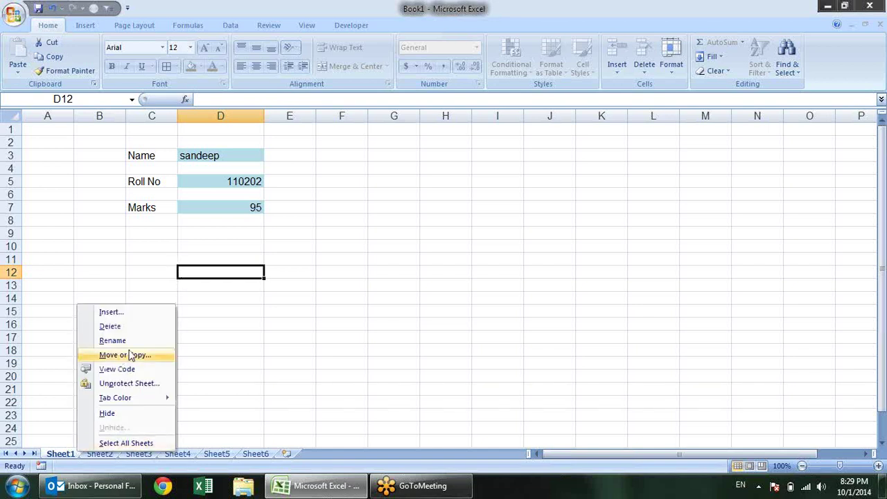
click(124, 385)
click(387, 223)
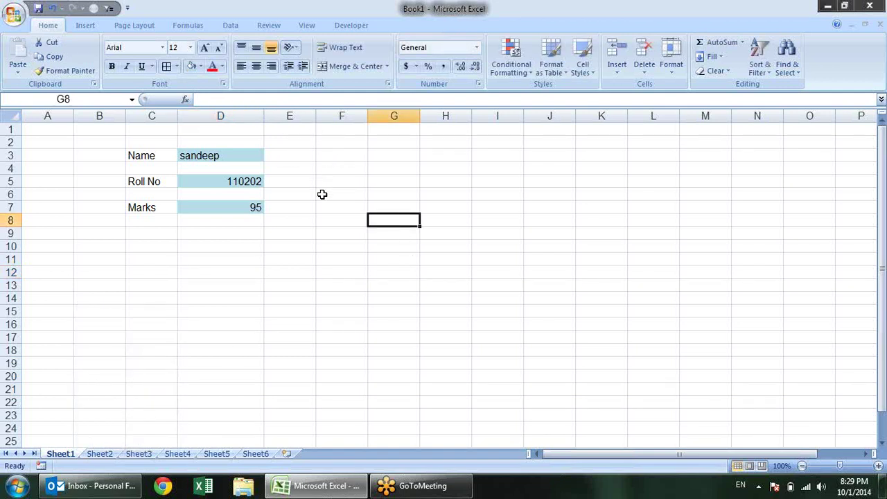
click(238, 258)
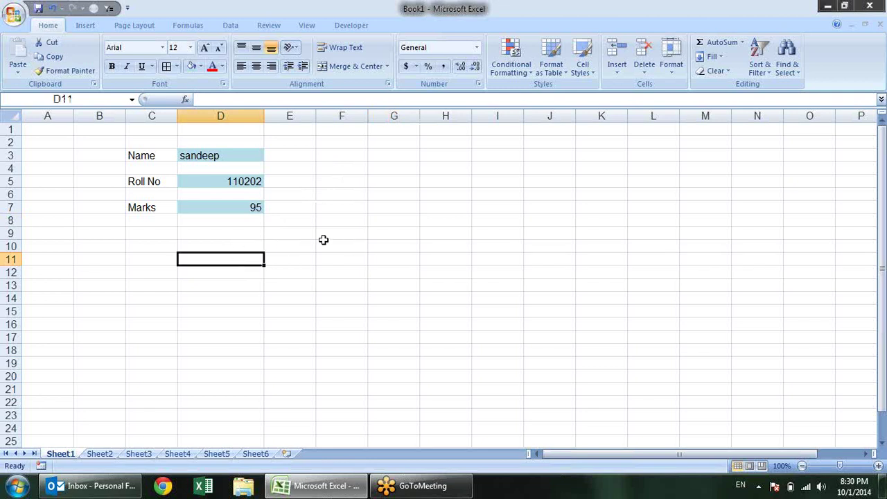
Select answer cells D3, D5 and D7 and labels C3:C7 to confirm they're editable
drag(223, 161, 214, 146)
click(218, 158)
click(218, 182)
click(221, 206)
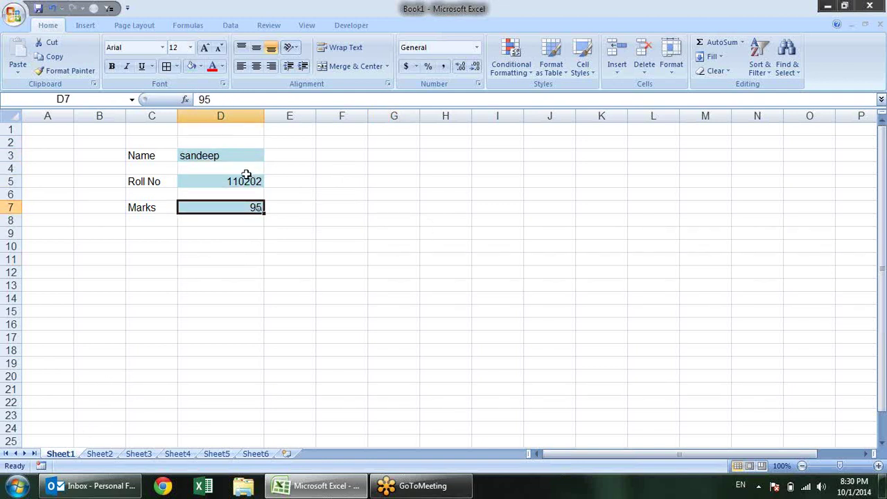
drag(167, 154, 168, 208)
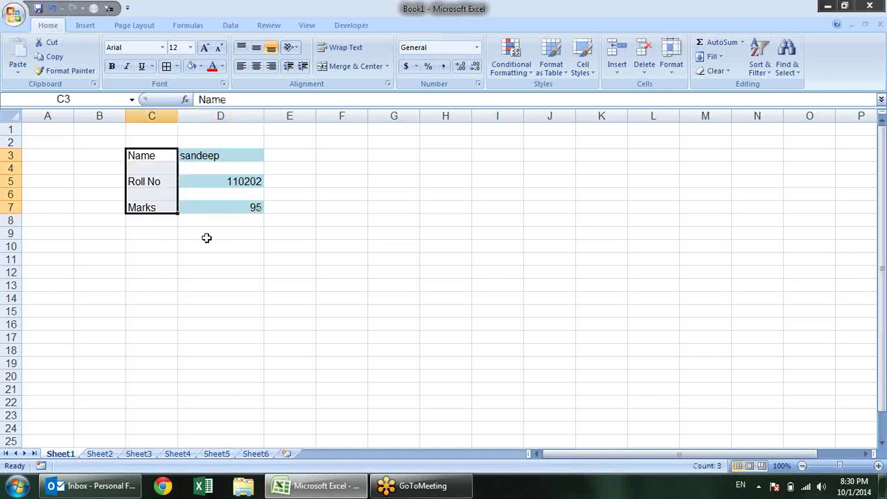
click(224, 269)
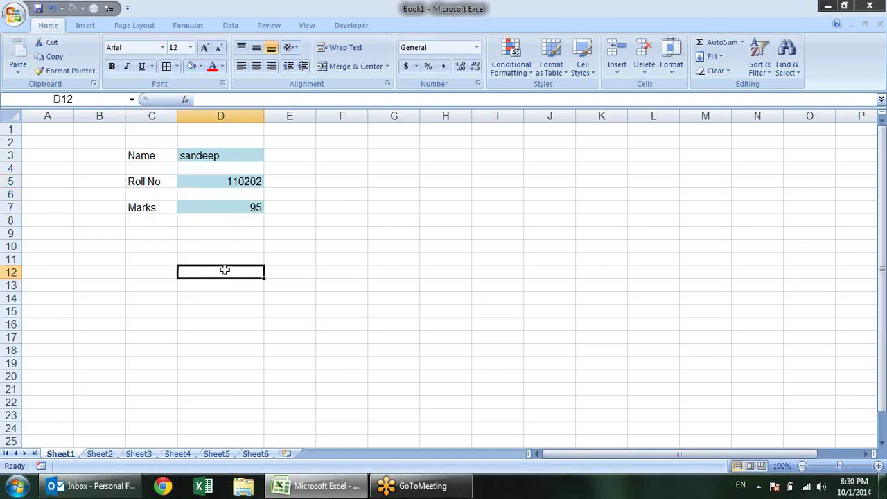
Protect Sheet1 with 'Select locked cells' unchecked and 'Select unlocked cells' kept checked
right_click(72, 456)
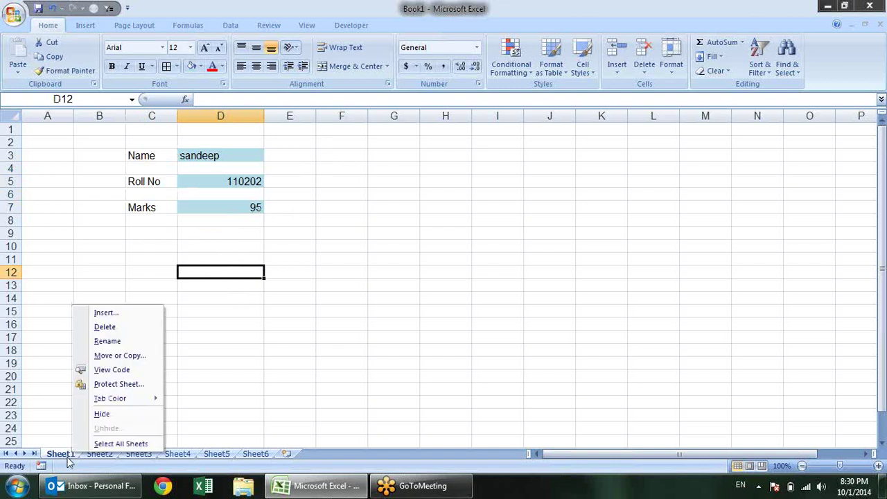
click(114, 384)
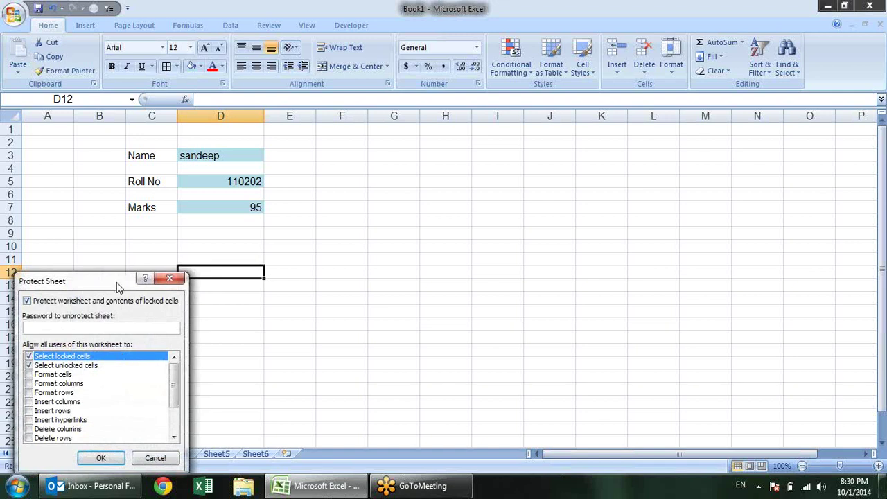
drag(114, 280, 482, 165)
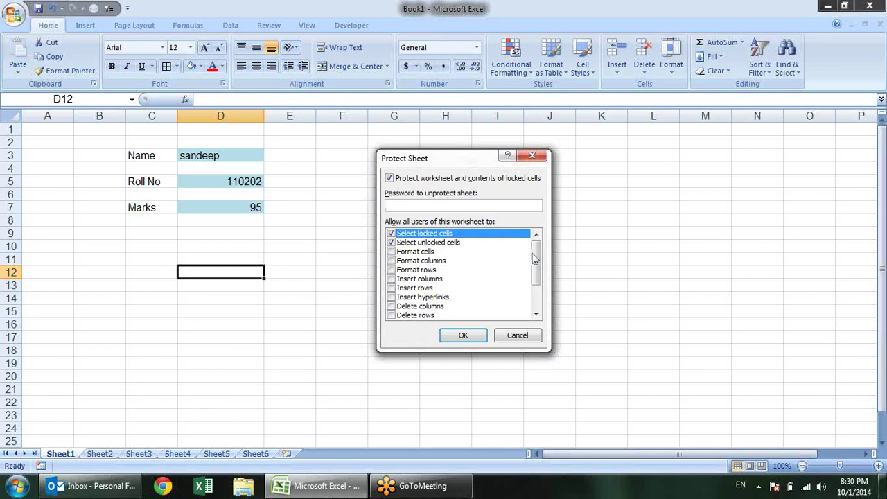
mouse_move(536, 256)
mouse_down()
mouse_move(538, 284)
mouse_move(539, 242)
mouse_up()
click(392, 252)
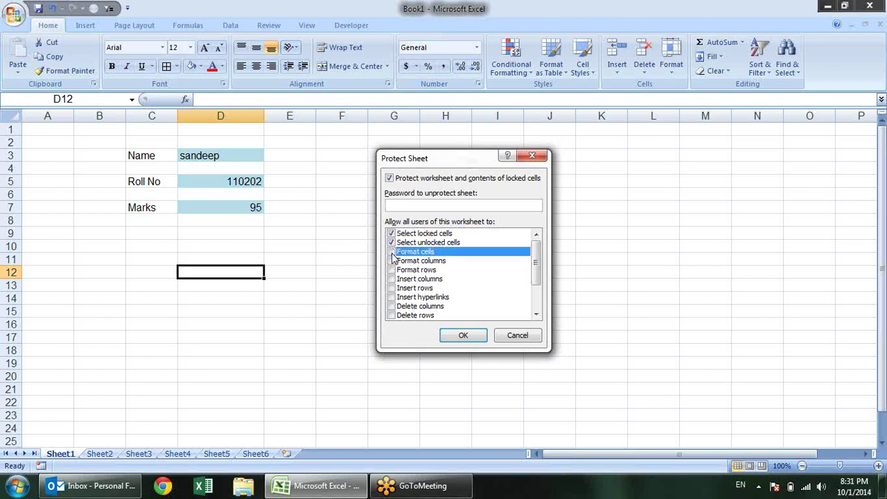
click(424, 235)
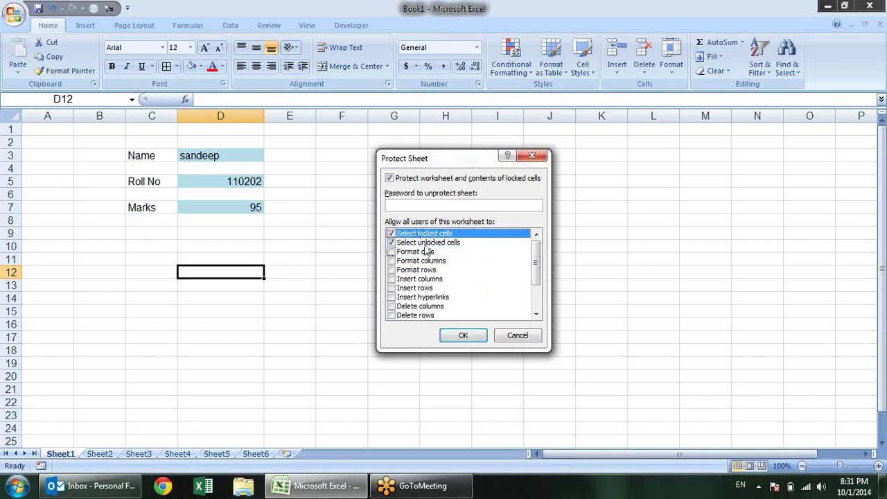
click(426, 242)
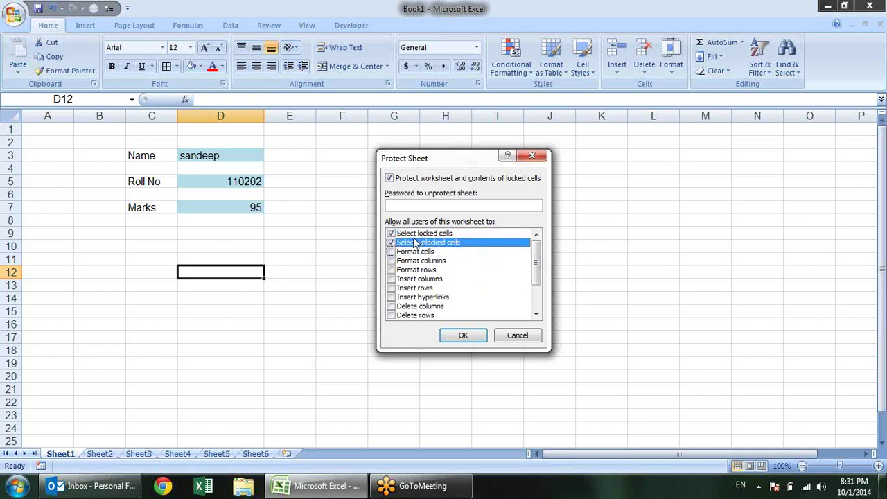
click(416, 235)
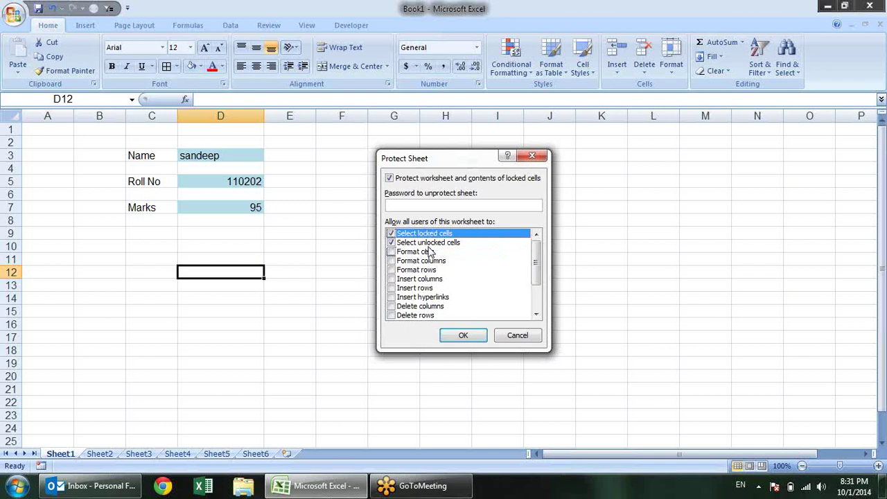
click(428, 246)
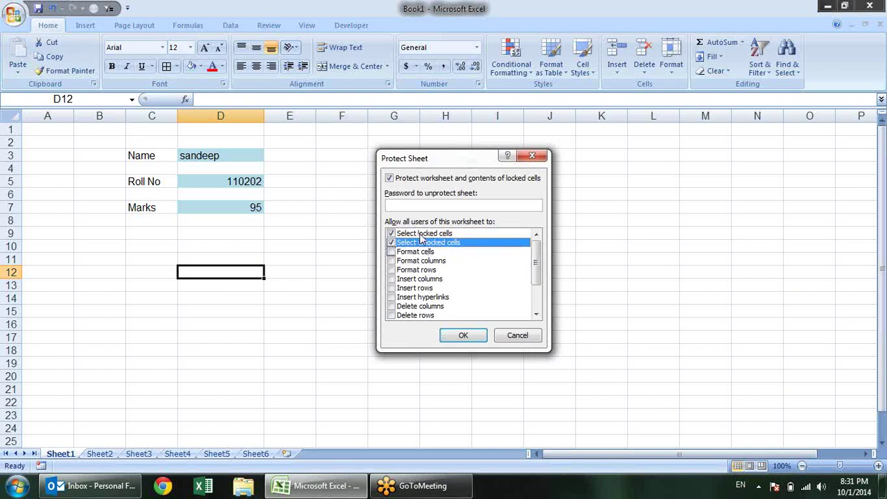
click(419, 234)
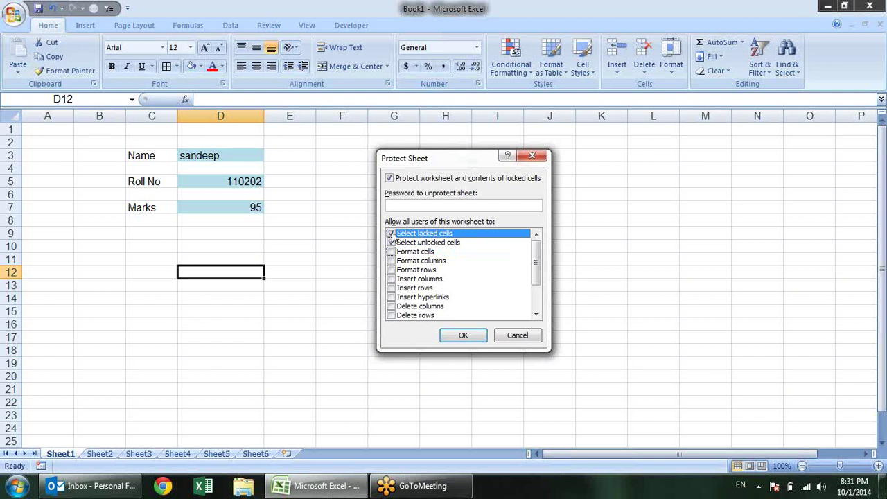
click(390, 233)
click(463, 335)
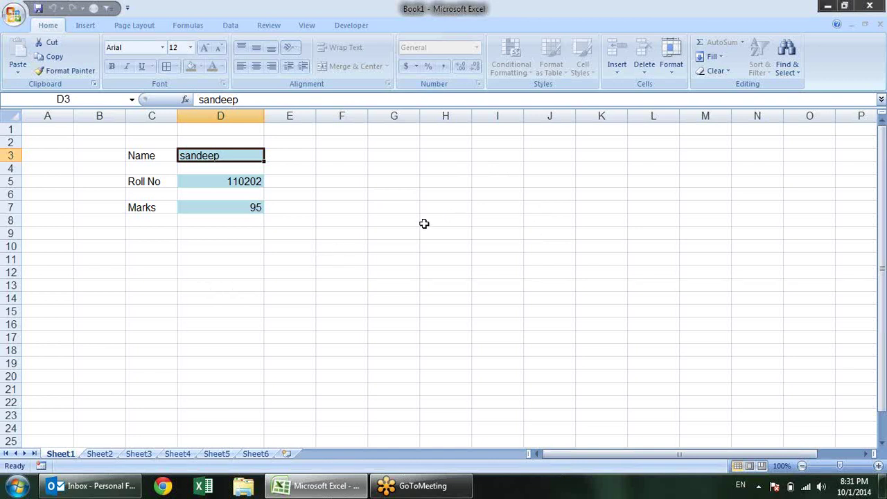
click(210, 182)
click(213, 206)
click(218, 178)
click(222, 156)
click(230, 182)
click(229, 205)
click(234, 182)
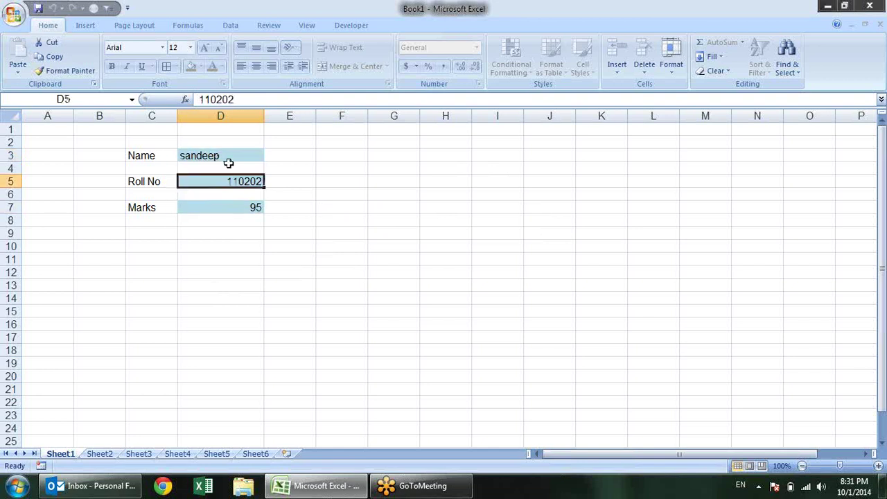
click(229, 161)
click(246, 184)
click(242, 207)
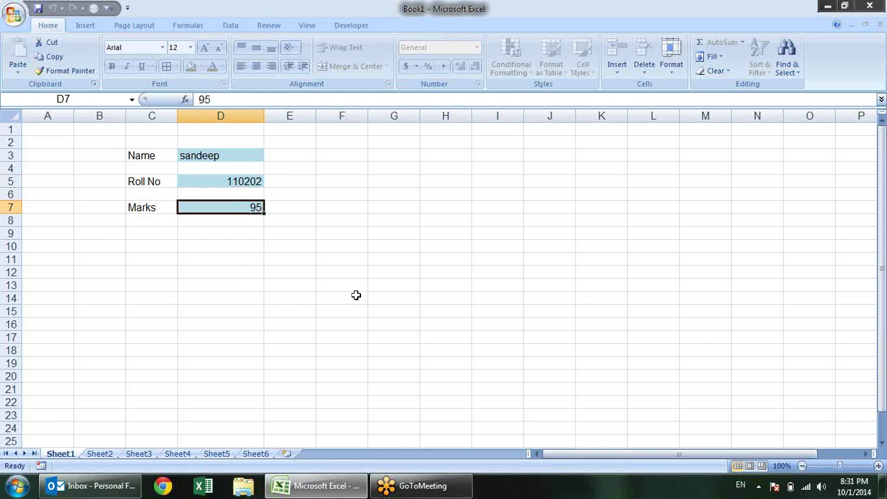
key(Return)
key(Return)
key(Return)
key(Return)
key(Return)
key(Return)
key(Return)
key(Return)
key(Return)
key(Return)
key(Return)
key(Return)
key(Return)
key(Return)
key(Return)
key(Return)
key(Return)
key(Return)
key(Return)
key(Return)
key(Return)
key(Return)
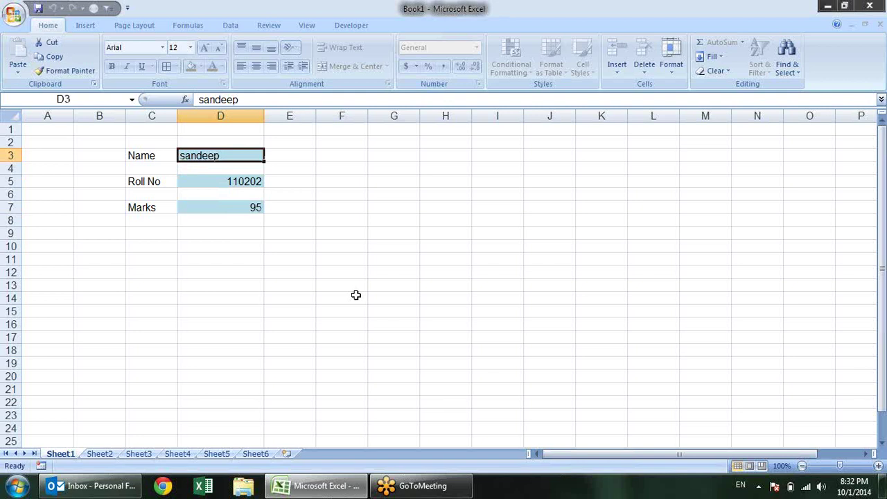
key(Return)
key(Return)
key(Return)
key(Return)
key(Return)
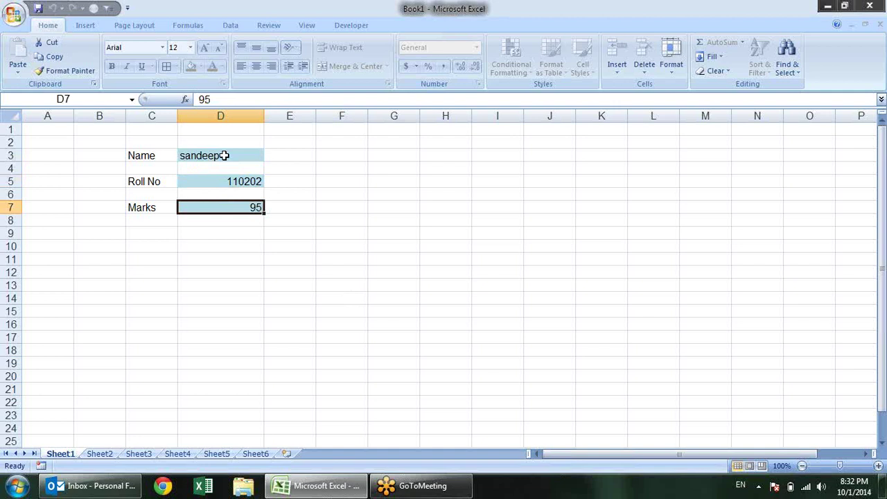
Unprotect Sheet1 and test editing by typing 'Ts' into formerly locked cell G6
right_click(67, 461)
click(115, 390)
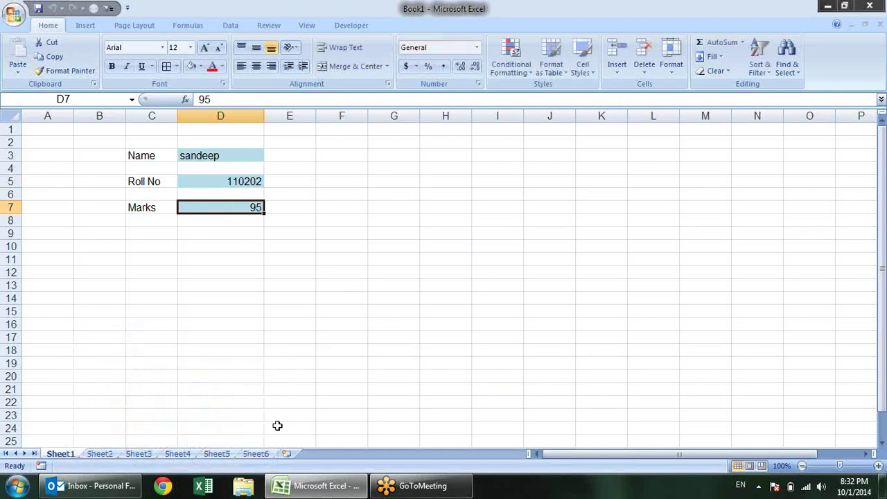
click(304, 311)
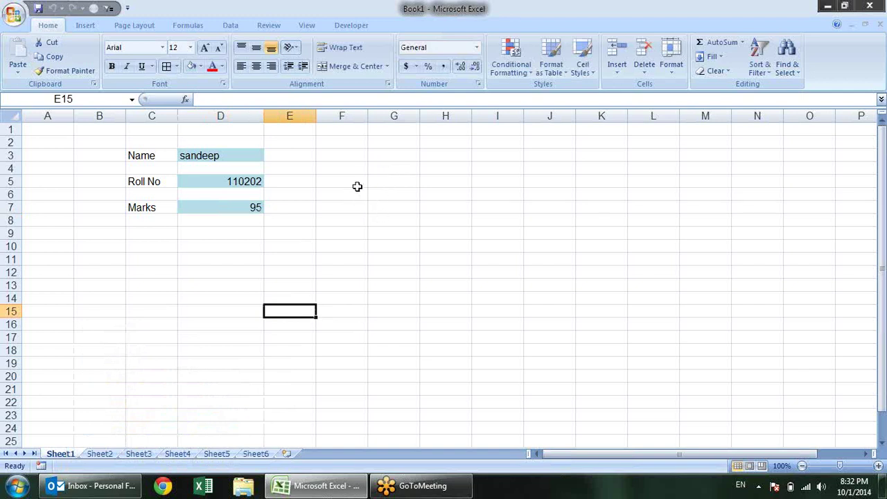
click(391, 196)
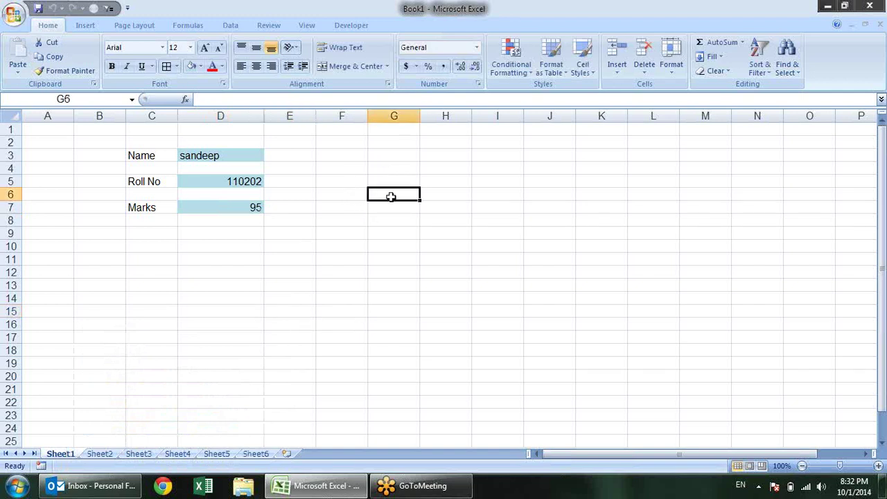
text(Ts)
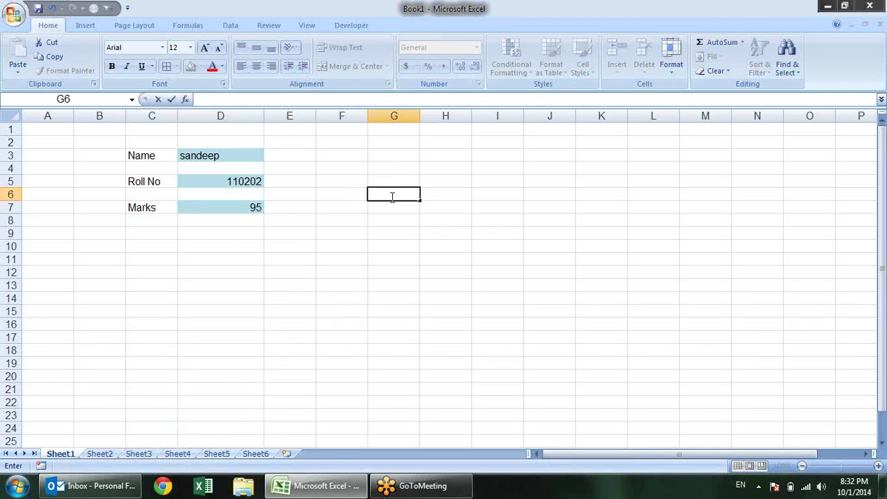
Clear the old contents of A2:G15 on Sheet2
click(98, 455)
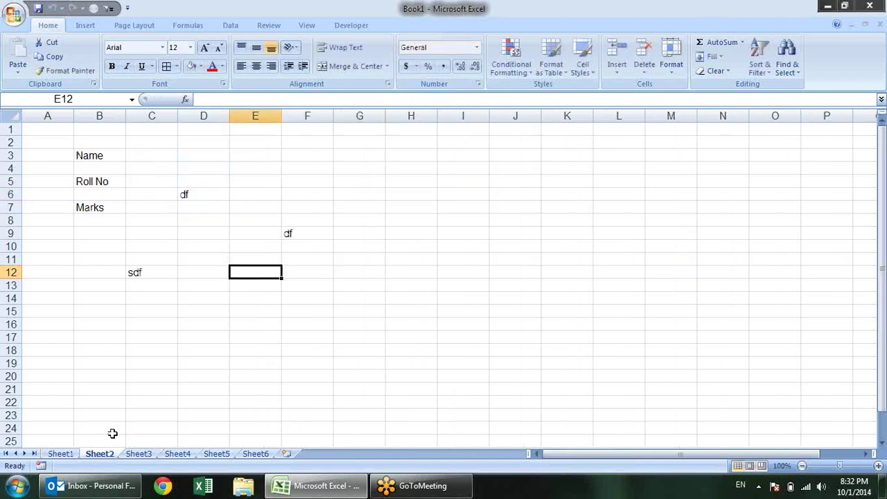
drag(65, 141, 382, 314)
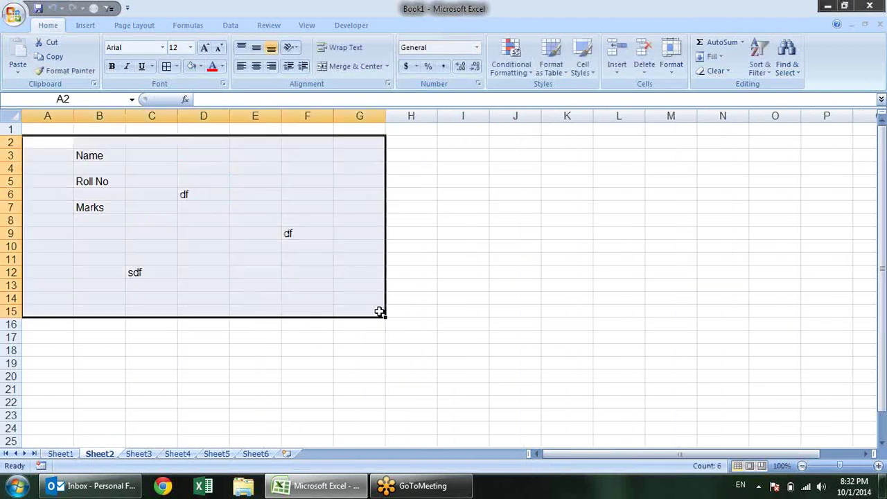
key(Delete)
click(411, 219)
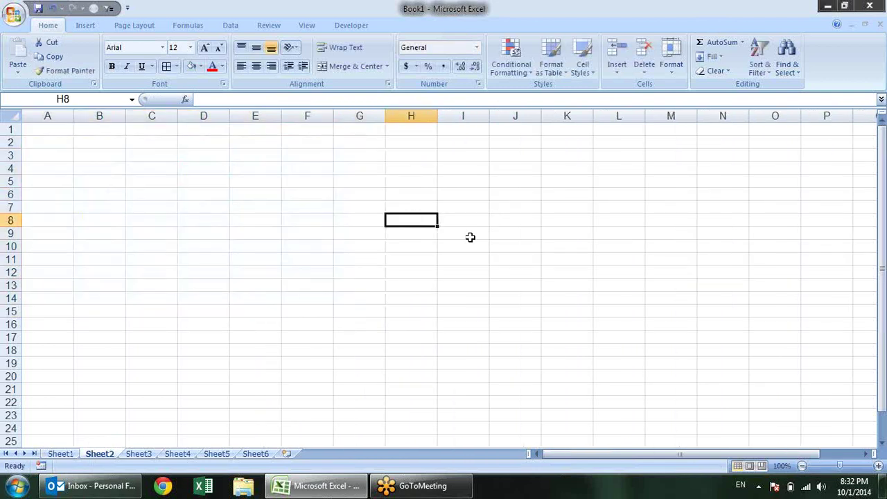
Enter the row labels Employee in C2 and Manager in C3
click(174, 145)
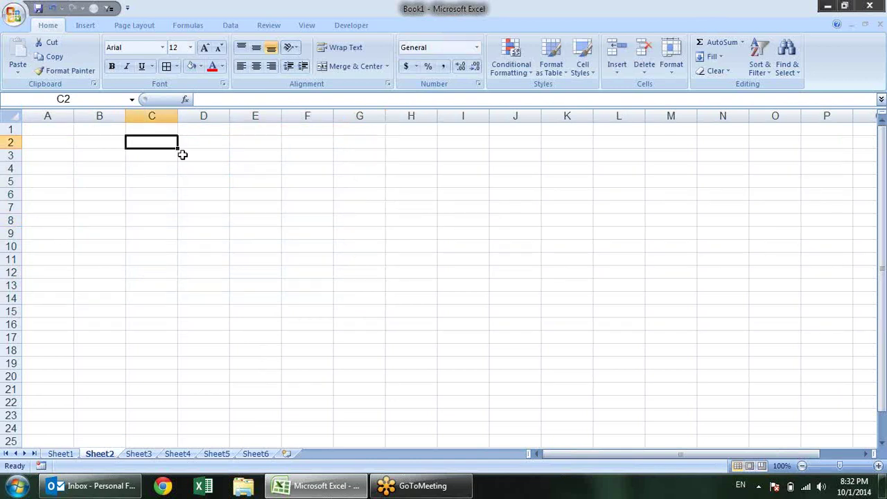
text(Employe)
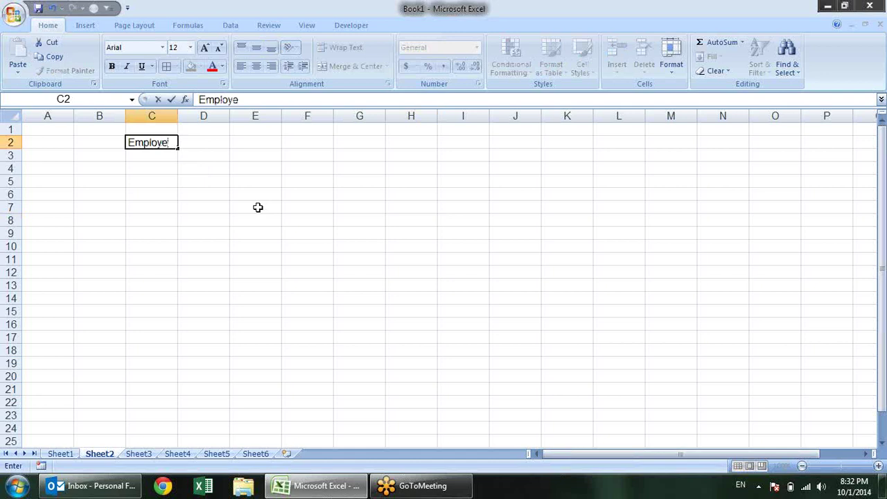
key(Return)
key(Return)
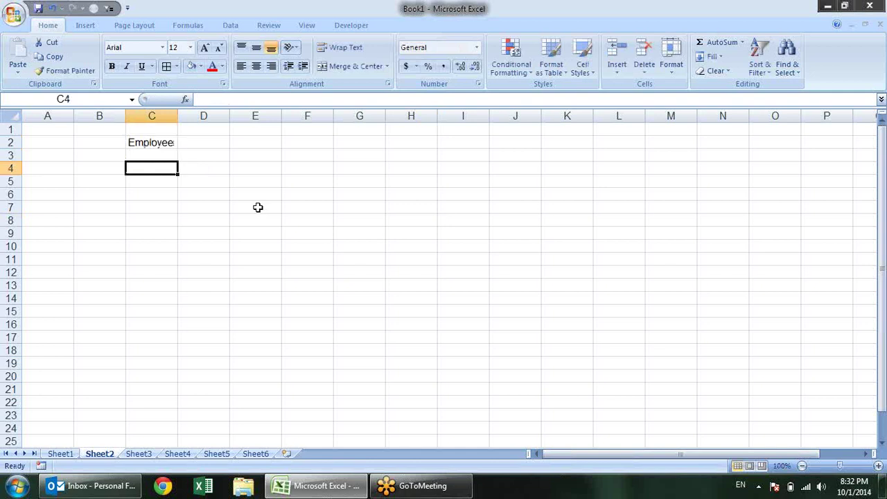
key(Up)
text(Manager)
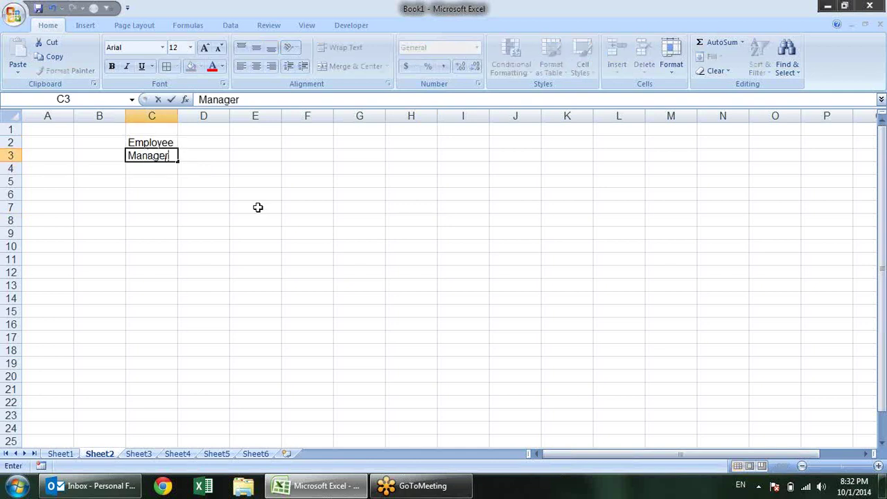
key(Return)
Enter Task1 in D1 and fill Task2 to Task4 across E1:G1
key(Up)
key(Up)
key(Up)
key(Right)
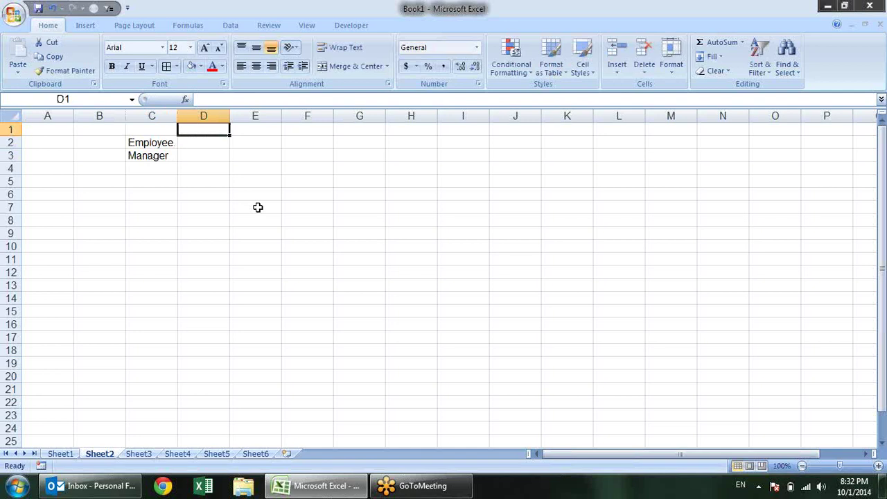
text(Task)
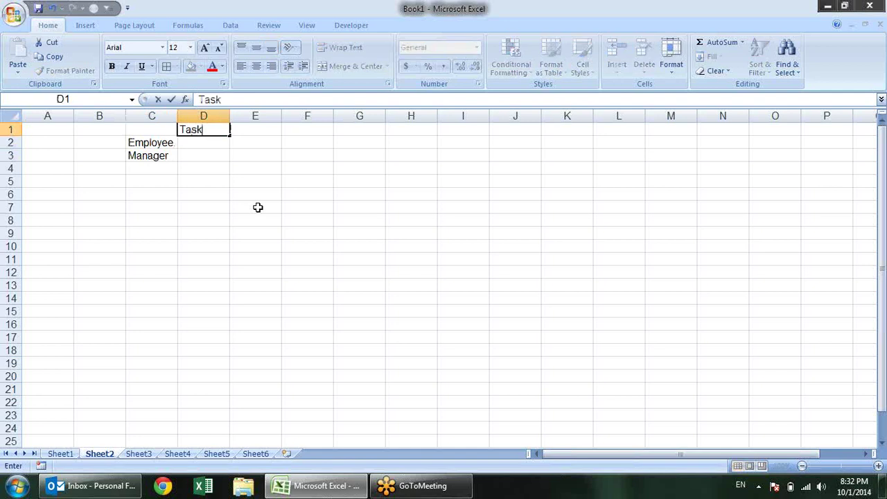
key(Return)
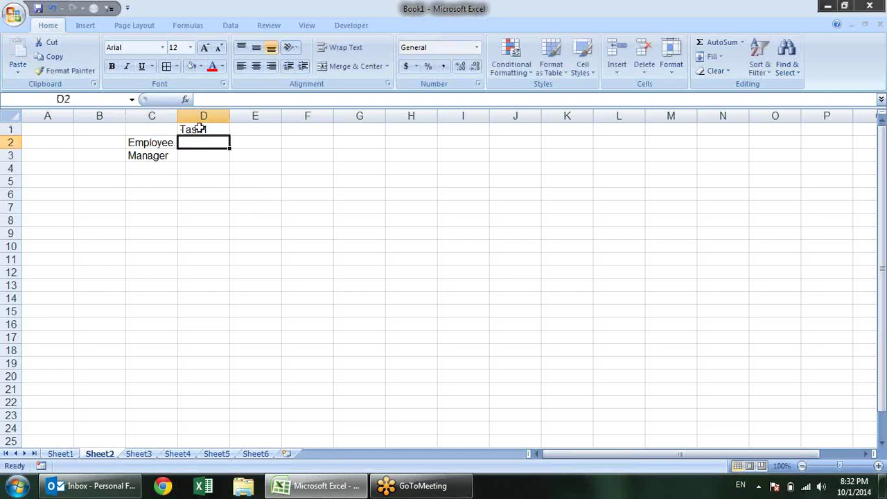
click(201, 129)
drag(230, 135, 377, 157)
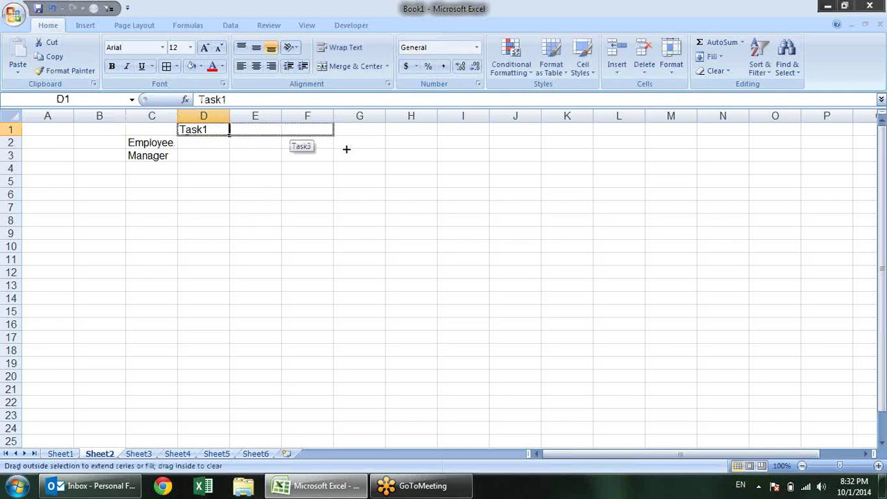
Select the Employee row cells D2 through G2
click(195, 139)
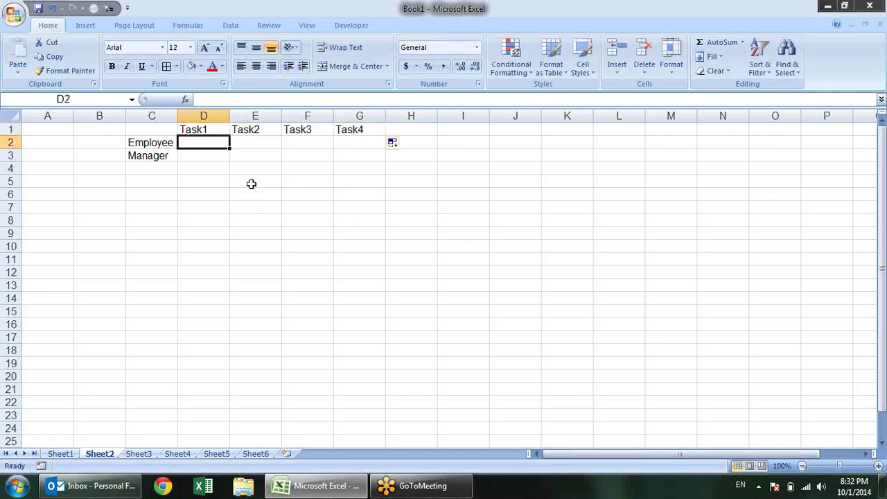
click(260, 145)
click(313, 142)
click(359, 141)
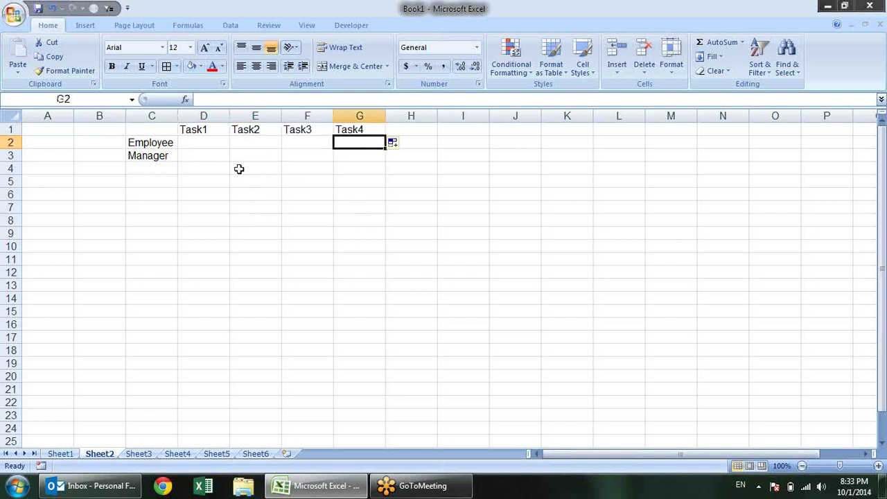
mouse_move(198, 158)
mouse_down()
mouse_move(276, 167)
mouse_move(352, 155)
mouse_up()
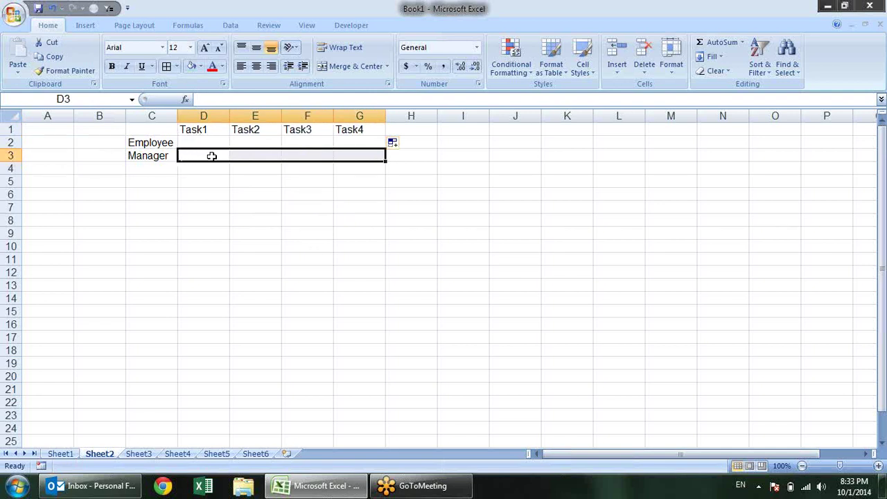
mouse_move(194, 142)
mouse_down()
mouse_move(254, 133)
mouse_move(359, 141)
mouse_up()
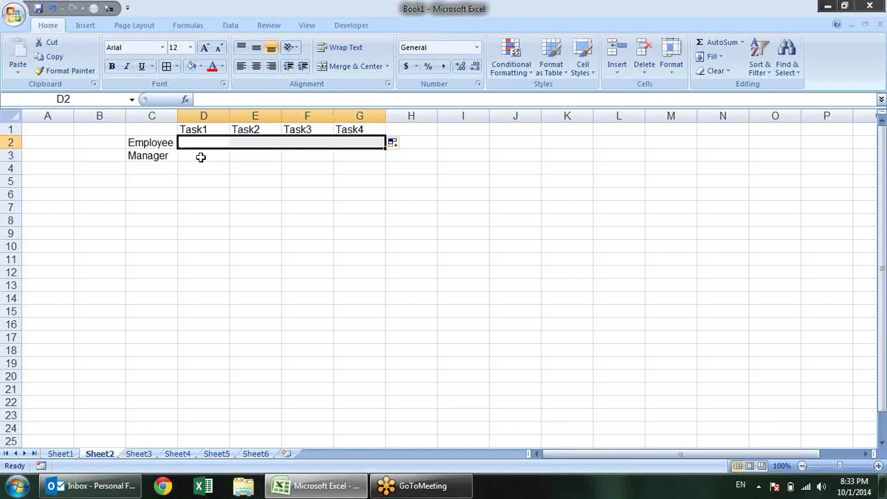
mouse_move(208, 155)
mouse_down()
mouse_move(248, 166)
mouse_move(361, 160)
mouse_up()
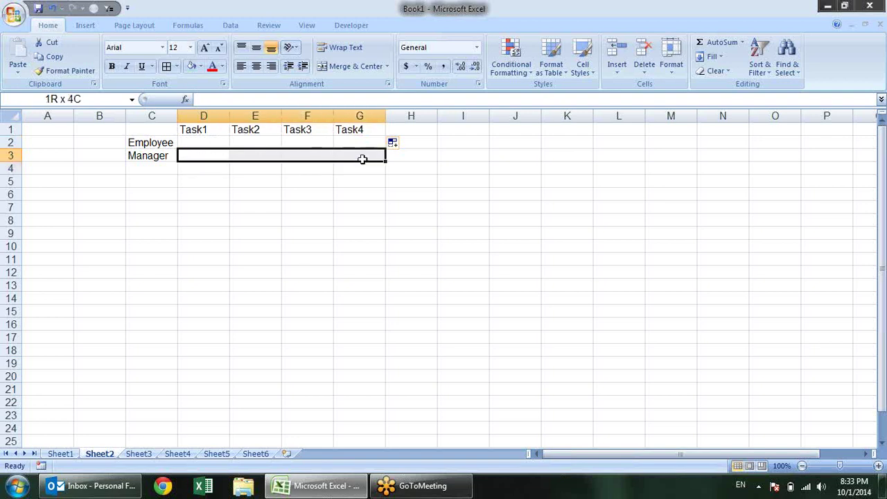
click(359, 250)
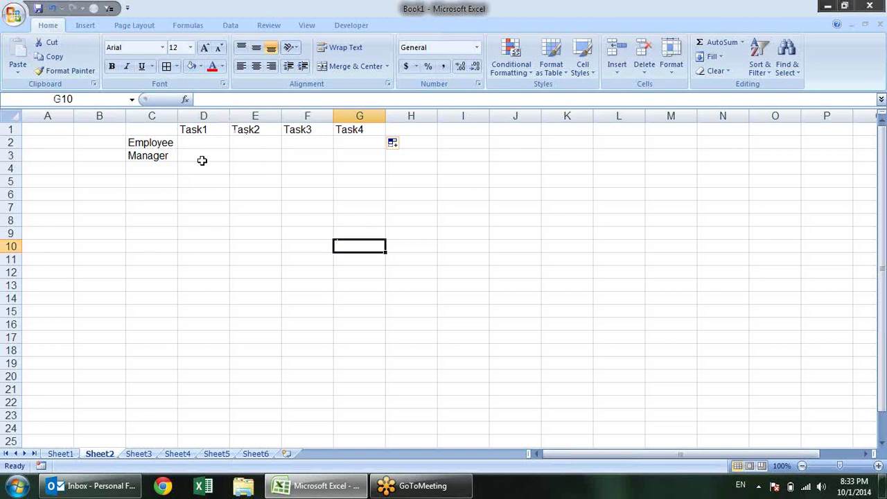
click(268, 26)
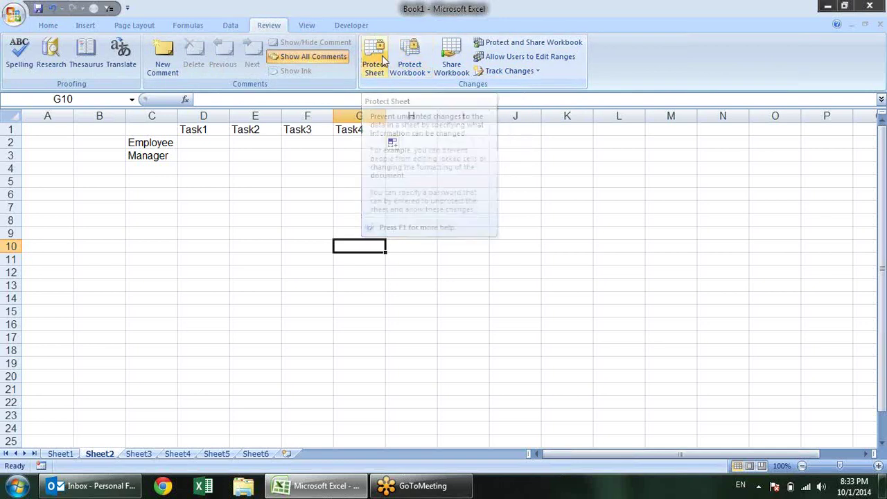
click(201, 144)
drag(214, 143, 348, 141)
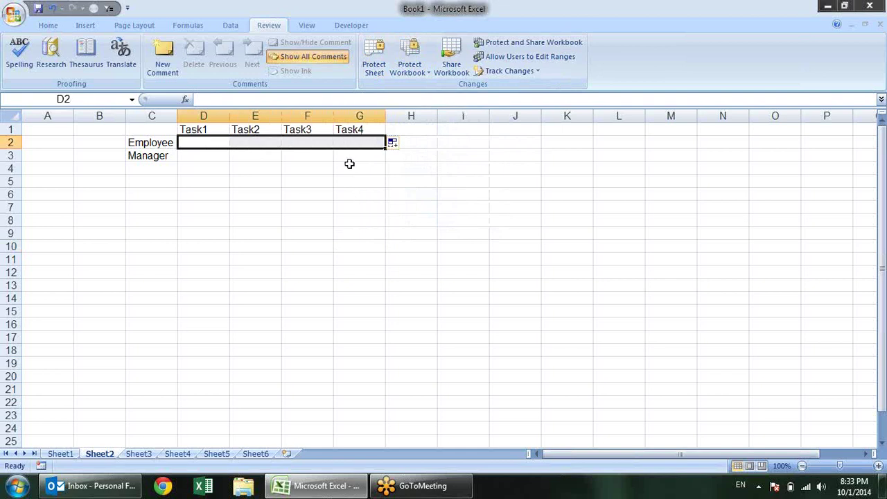
drag(186, 159, 362, 155)
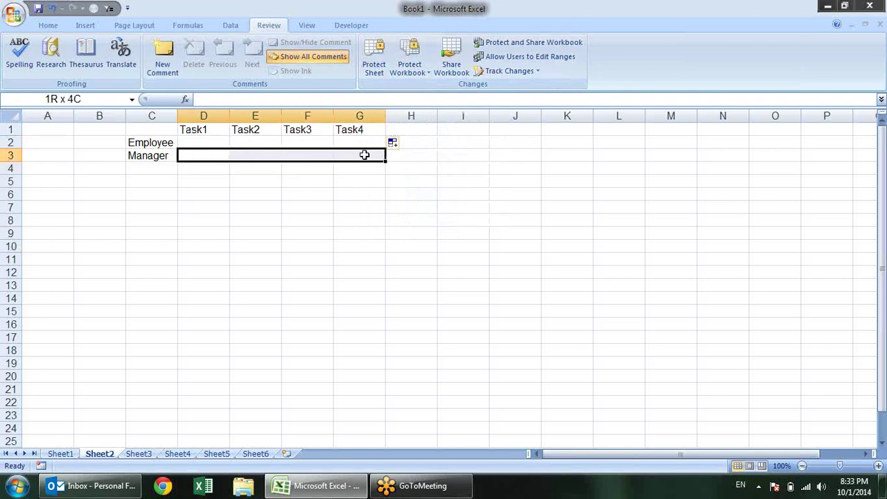
click(351, 194)
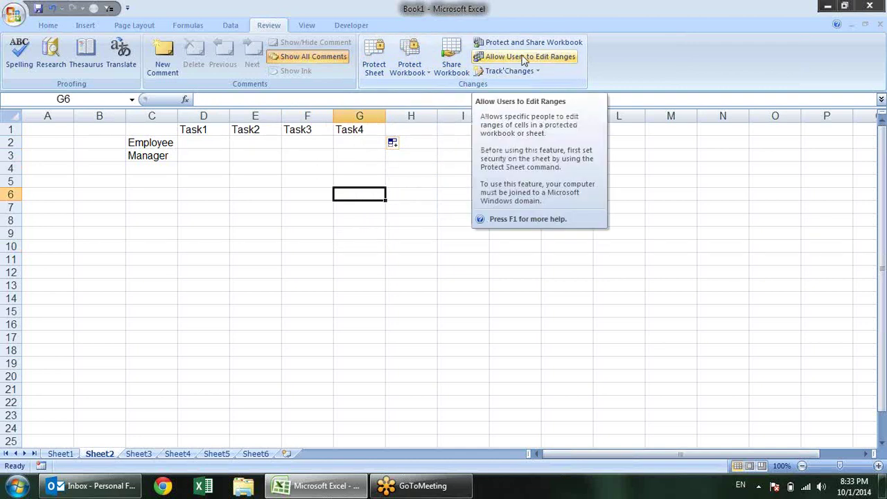
click(182, 181)
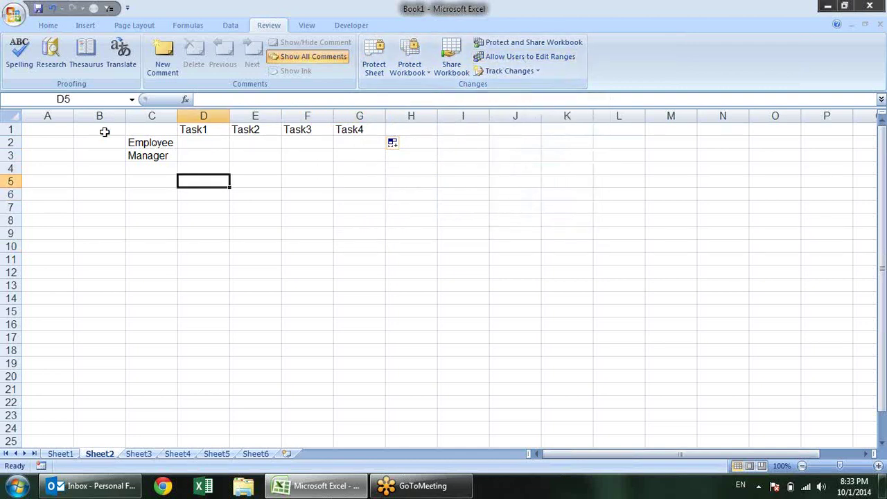
click(498, 56)
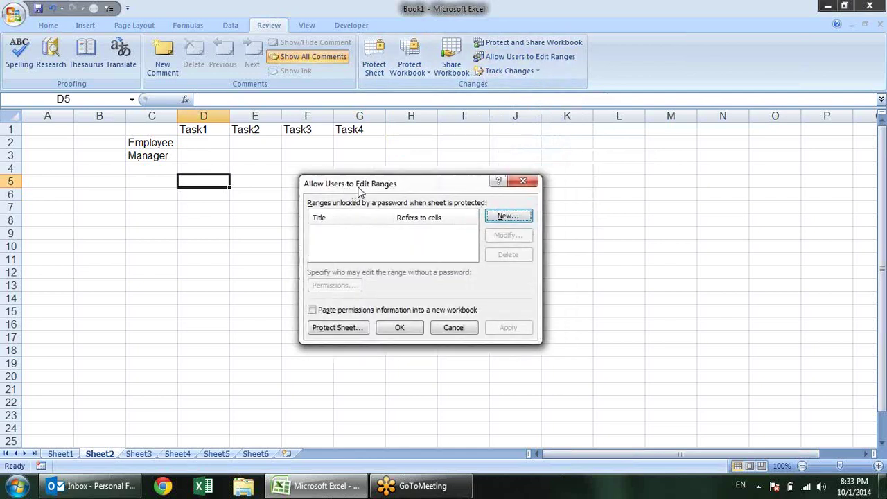
drag(380, 187, 357, 179)
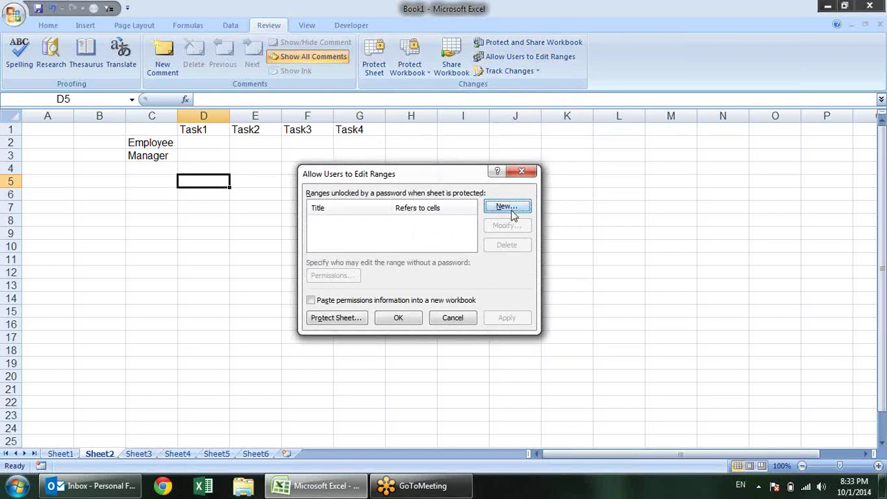
drag(459, 175, 526, 162)
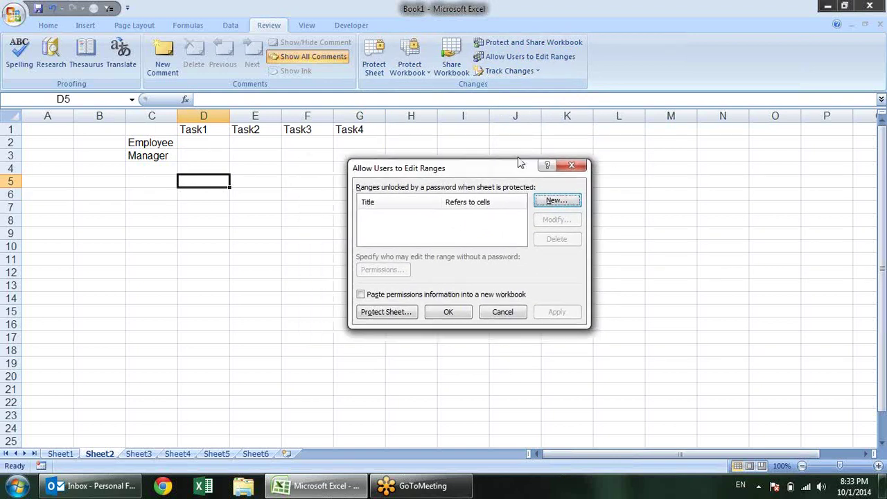
click(574, 195)
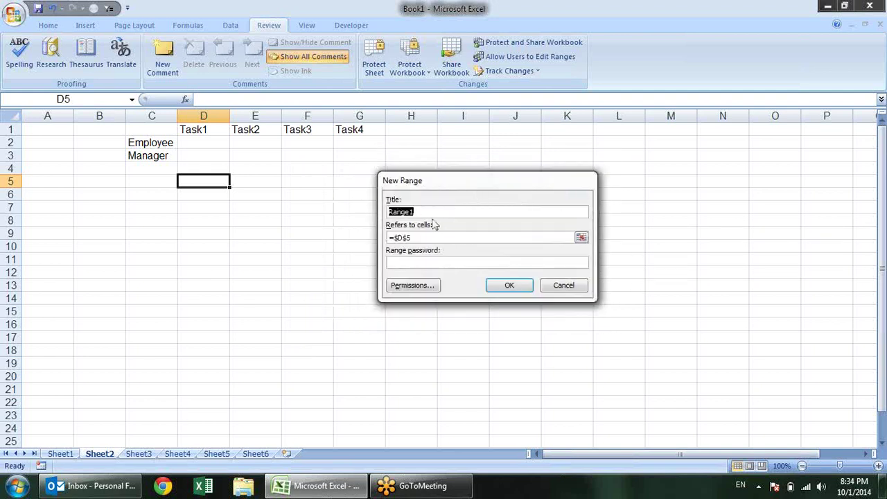
text(emp)
click(580, 238)
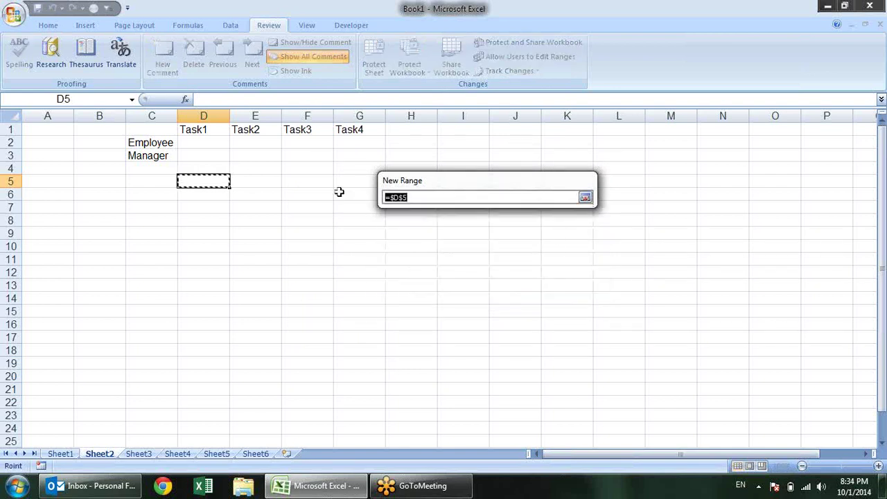
drag(190, 142, 356, 144)
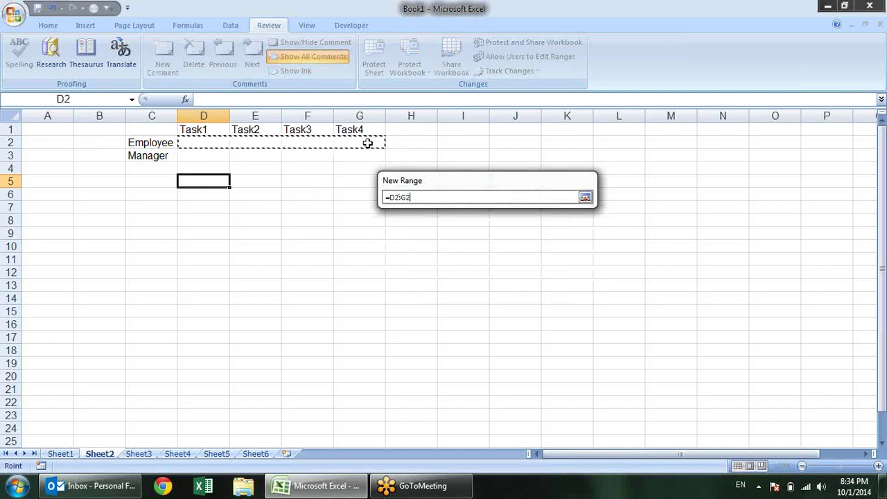
click(586, 197)
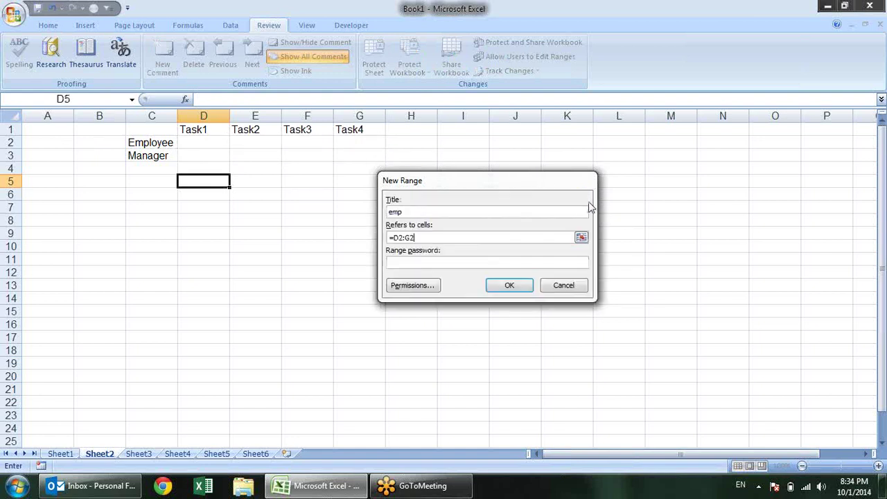
click(437, 261)
click(509, 285)
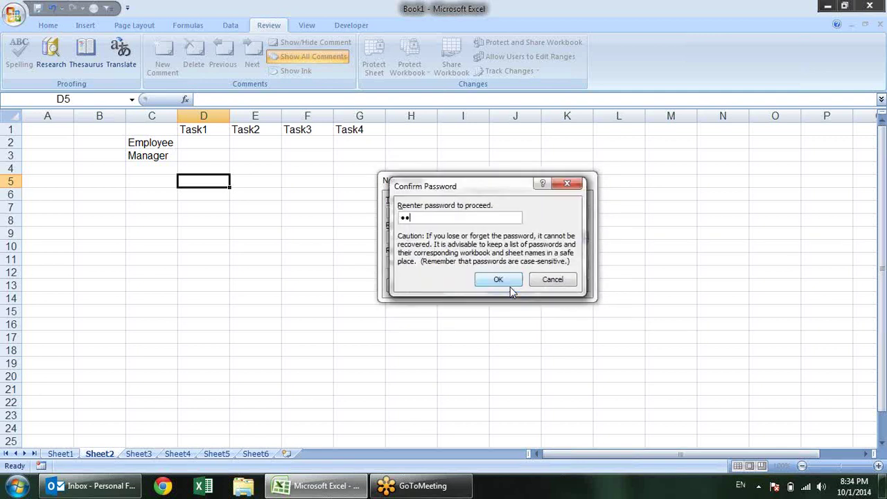
click(498, 280)
click(568, 281)
key(Escape)
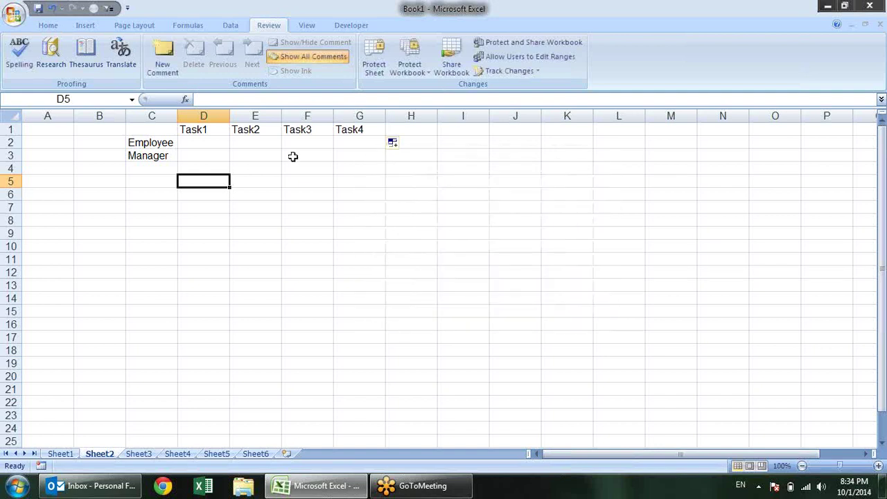
Start a new editable range titled 'emp' and pick cells D2:G2 for it
click(198, 144)
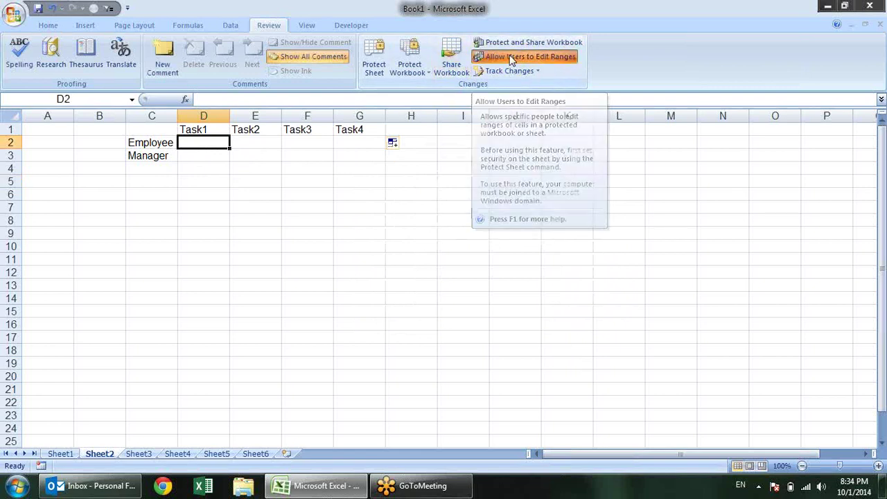
click(510, 57)
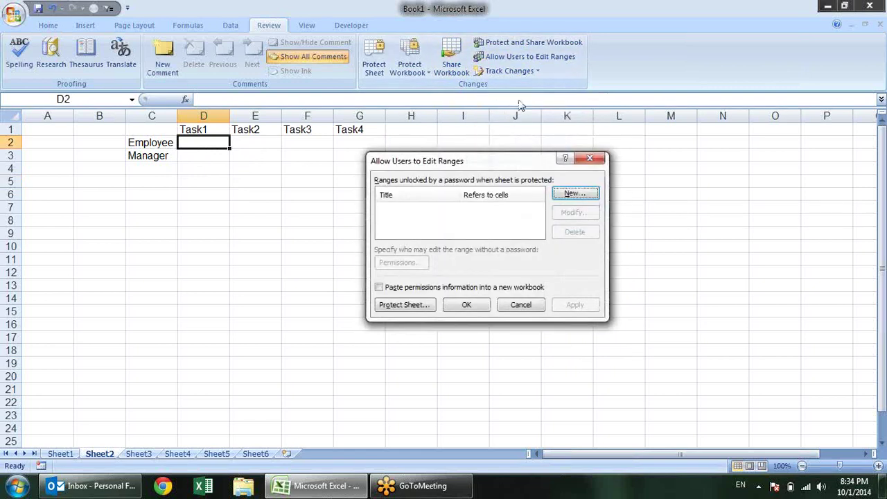
click(569, 195)
text(empl)
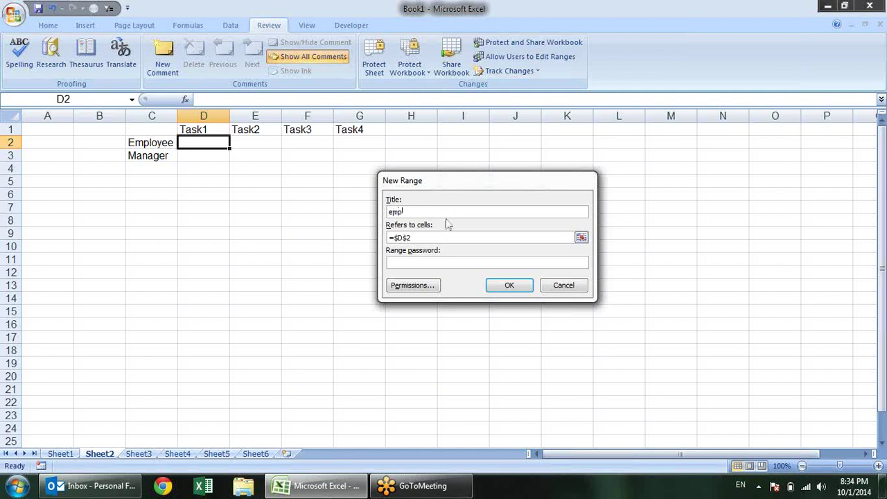
click(581, 238)
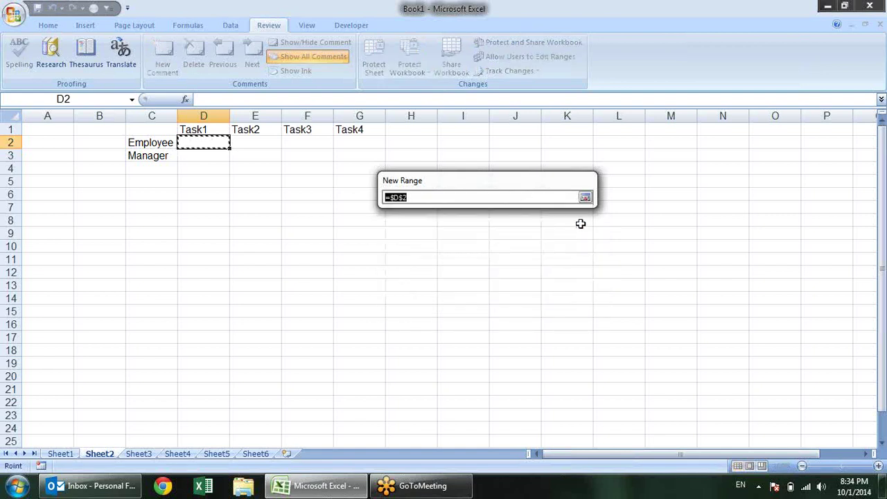
drag(203, 144, 353, 140)
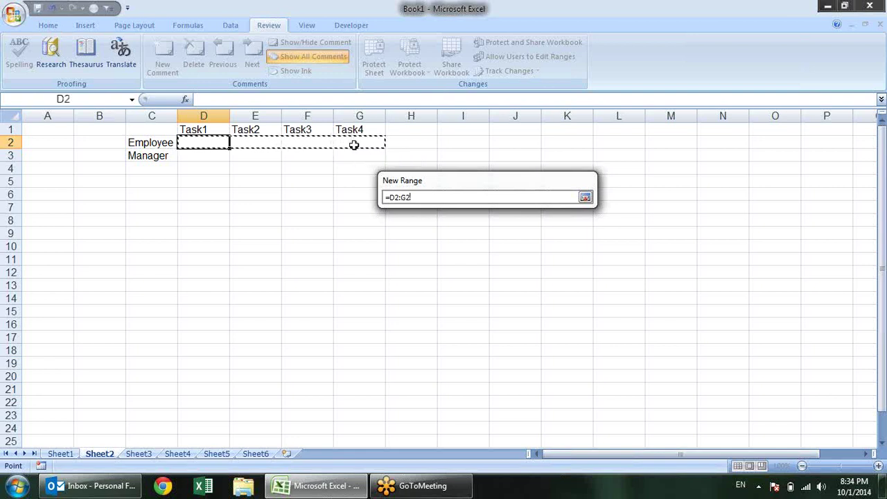
click(585, 197)
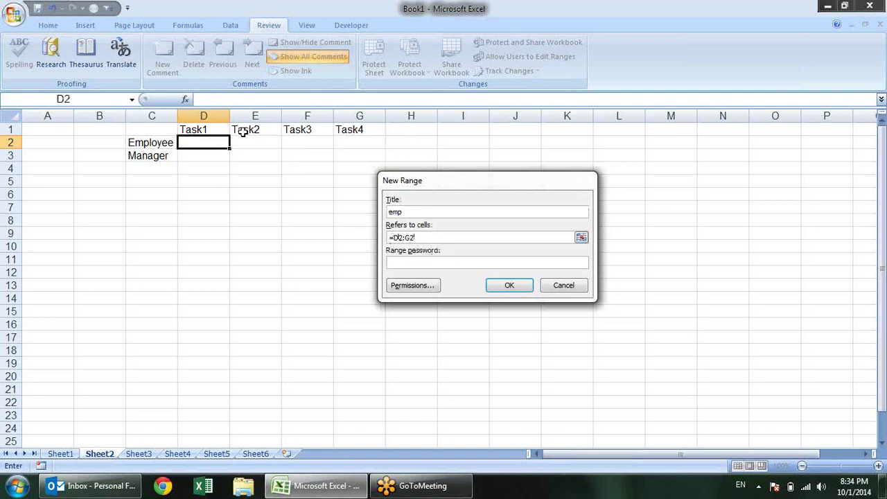
Correct the =D2:G2 reference, then set and confirm the emp range password
click(423, 237)
key(BackSpace)
click(420, 264)
click(527, 286)
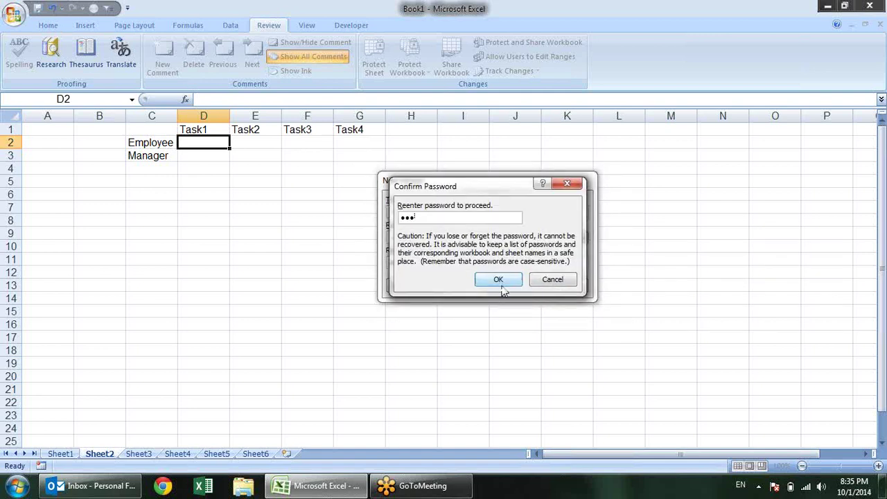
click(499, 280)
click(415, 211)
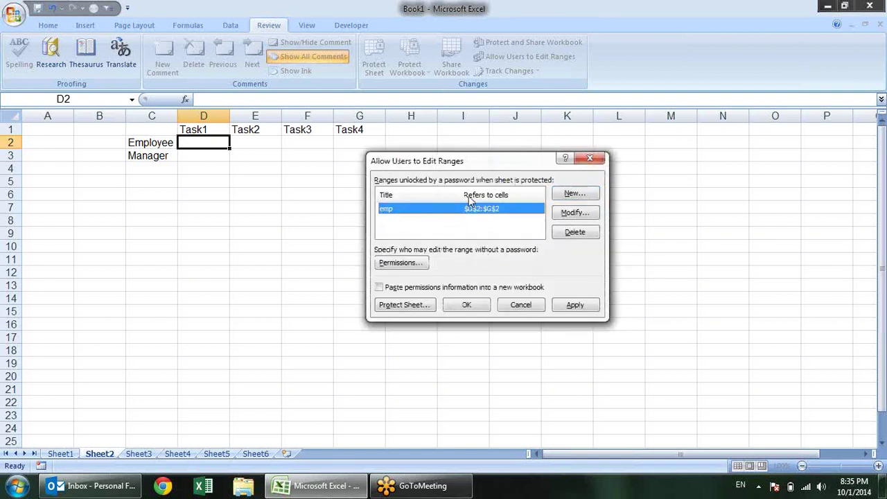
Create editable range 'mgr' referring to D3:G3, then set and confirm its password
click(574, 197)
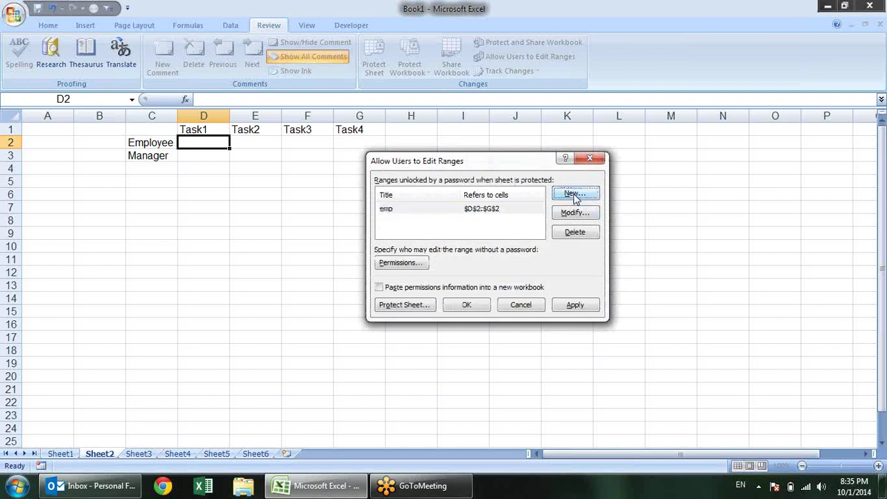
text(mgr)
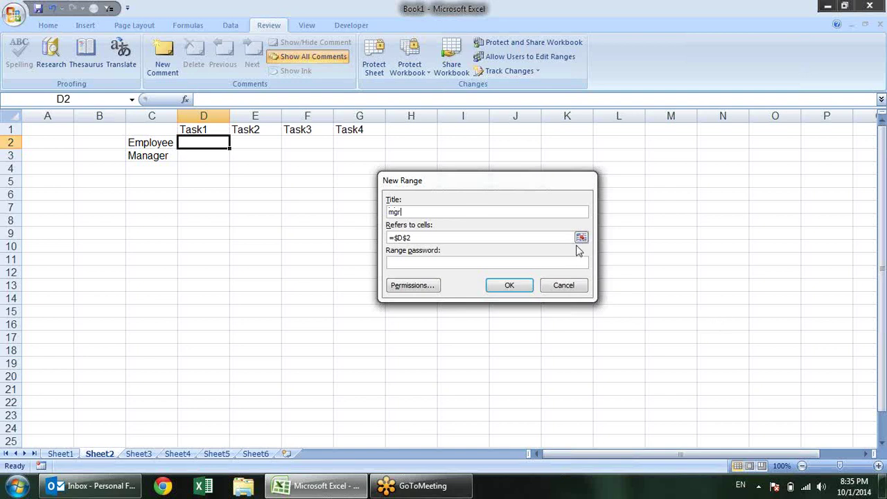
click(581, 238)
click(197, 153)
drag(198, 153, 350, 160)
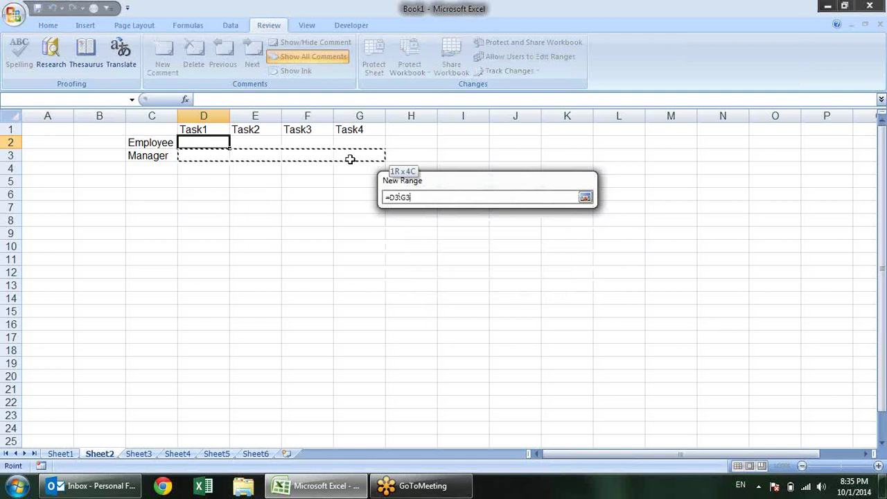
key(Return)
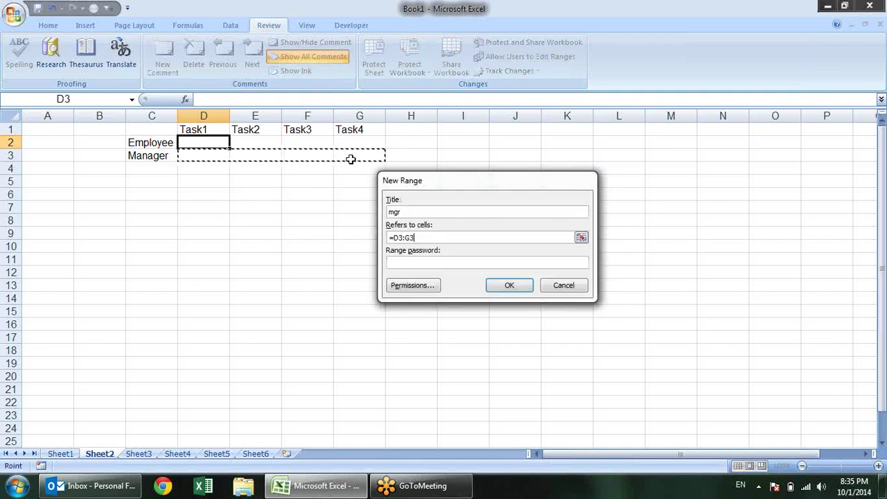
click(399, 263)
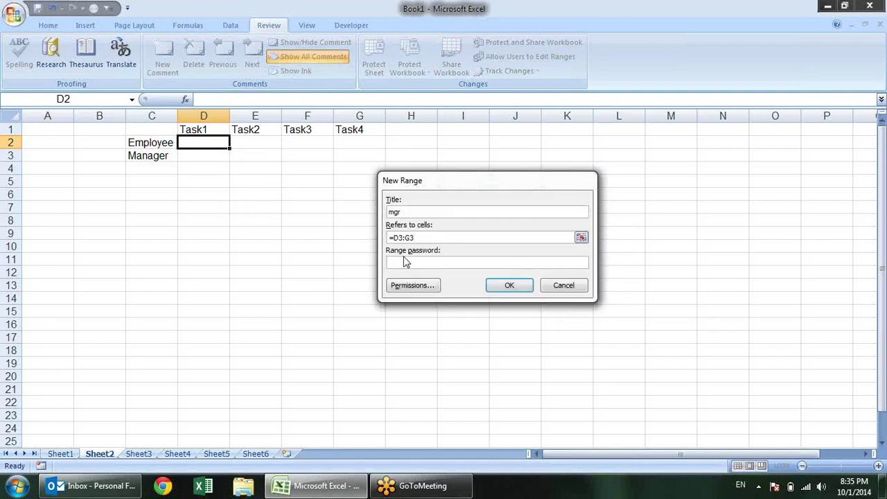
key(Return)
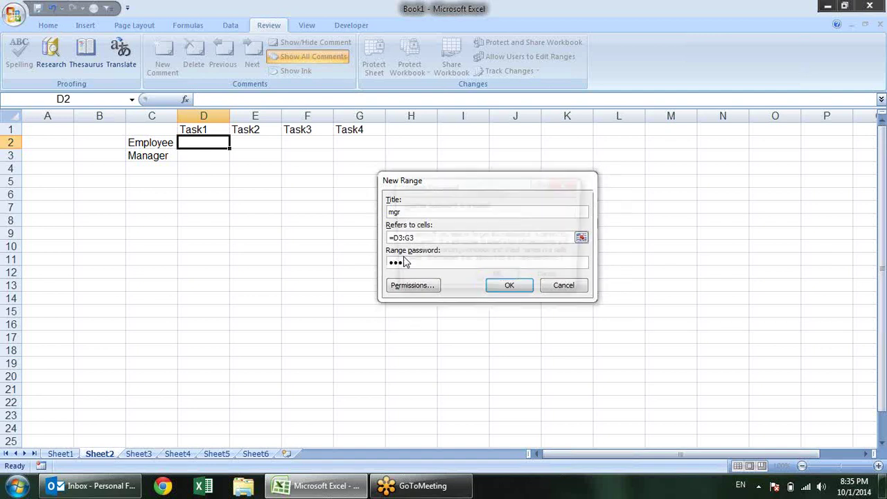
key(Return)
click(418, 209)
click(413, 220)
click(415, 208)
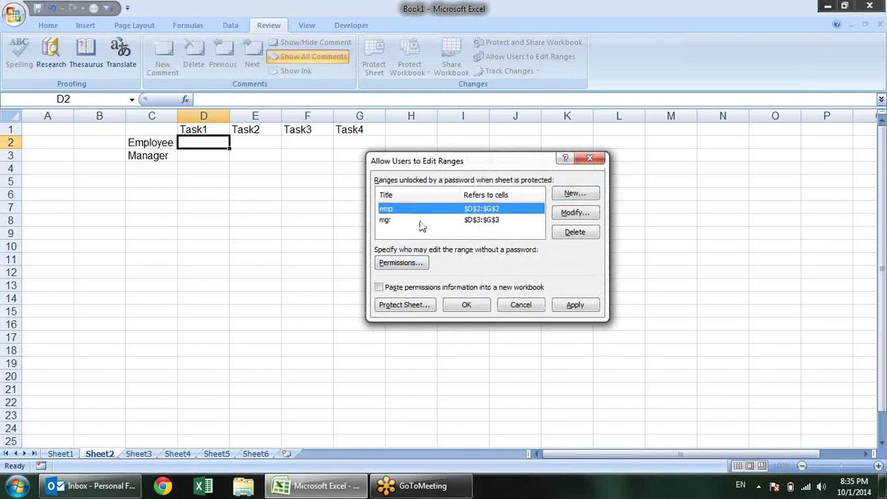
Apply the emp and mgr ranges, close the dialog, and choose Protect Sheet for Sheet2
click(578, 306)
click(484, 309)
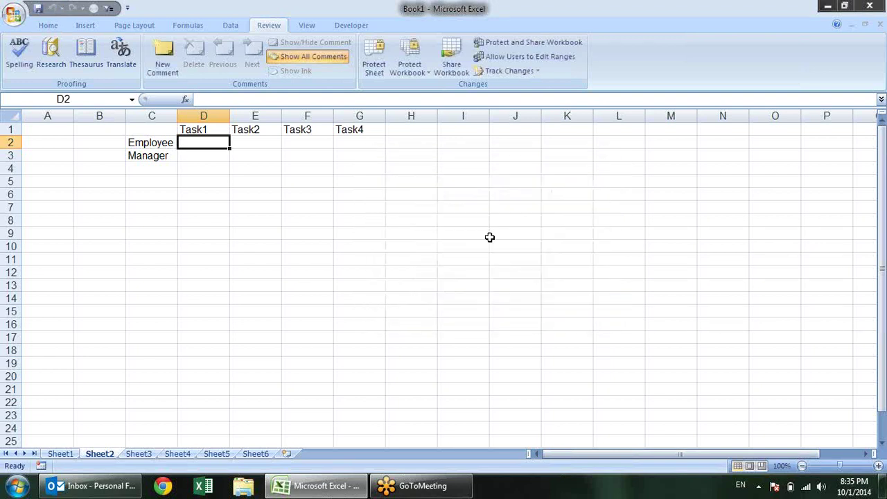
right_click(97, 453)
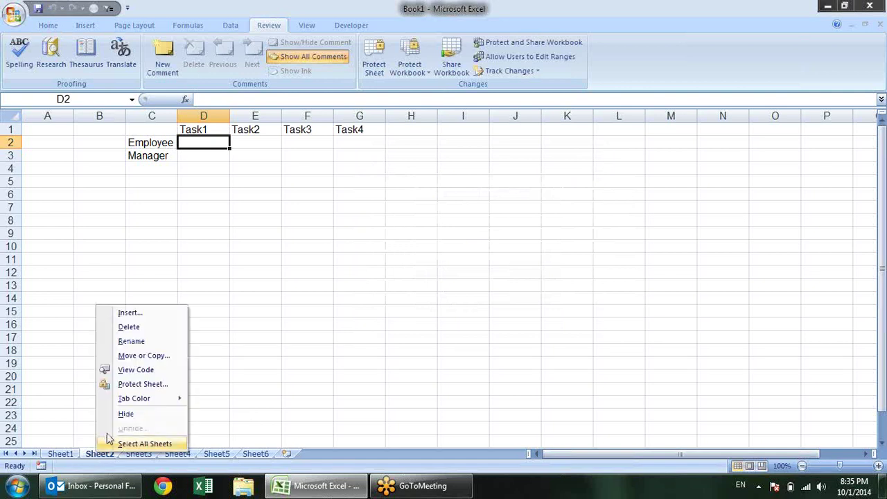
click(142, 386)
Protect Sheet2, then confirm that edits to locked cells like D5 and H2 are refused
click(133, 457)
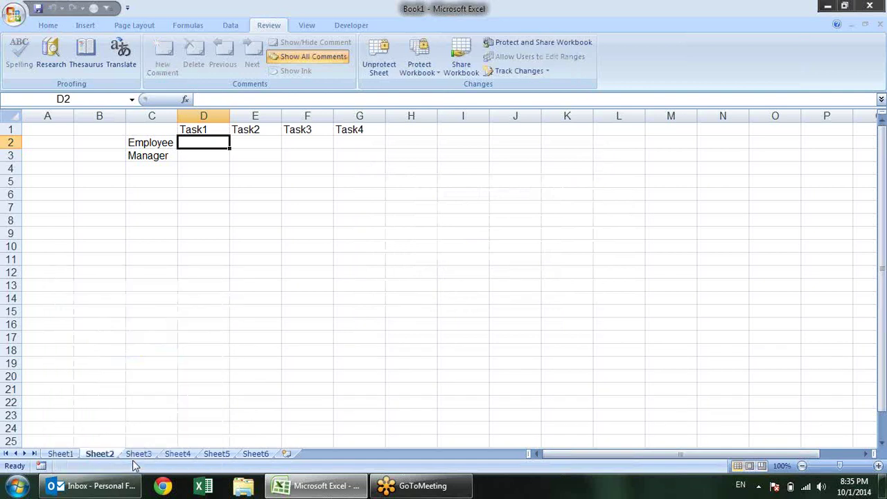
click(290, 179)
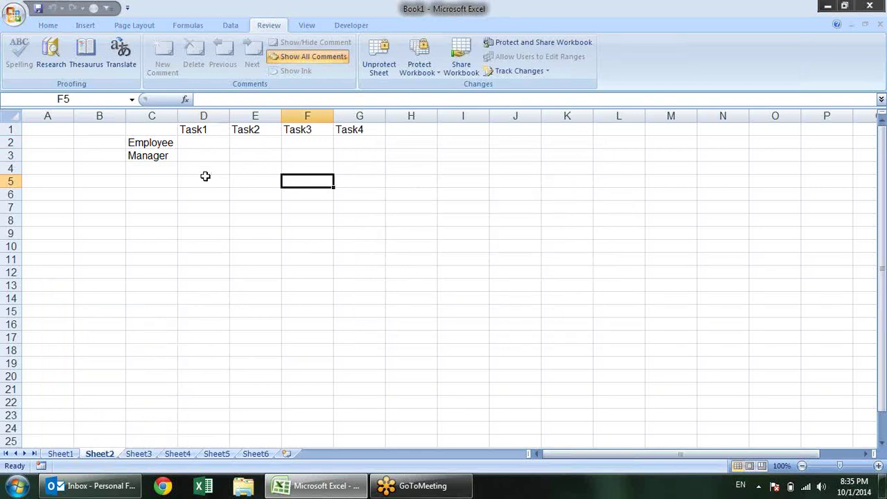
click(207, 178)
key(Delete)
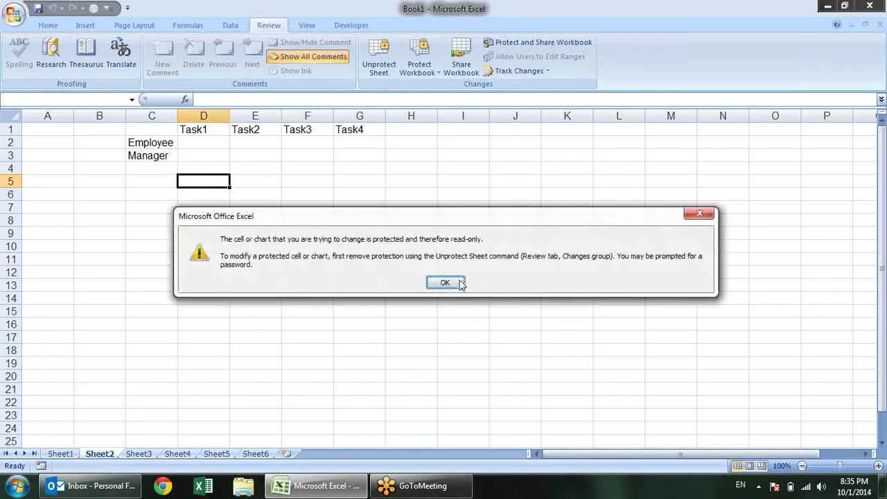
key(Escape)
click(428, 142)
key(Delete)
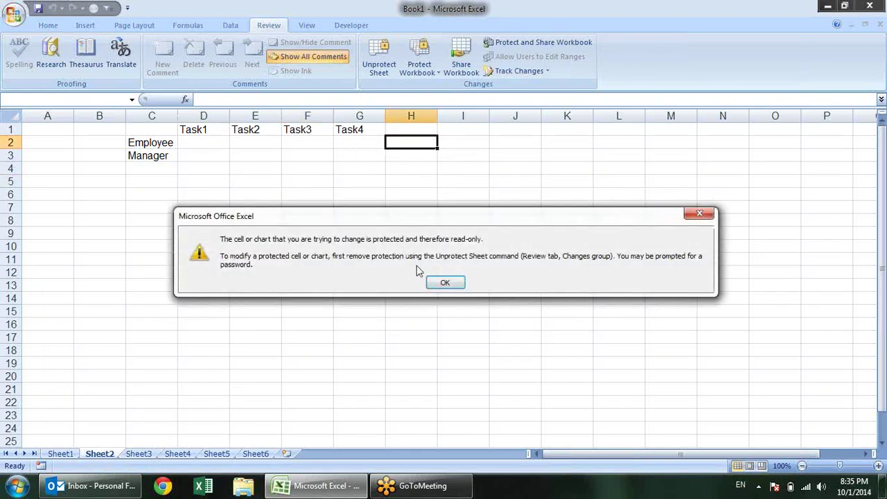
click(445, 282)
Unlock the Employee range at D2 by entering its range password
click(209, 142)
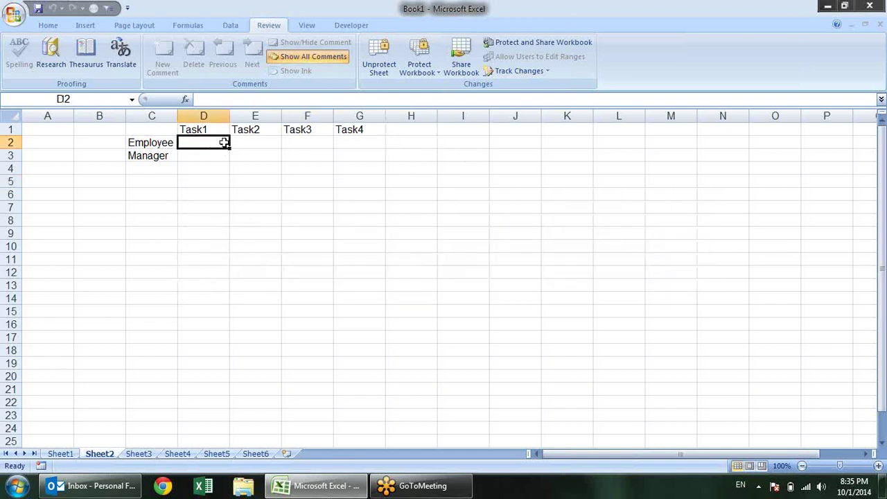
key(Delete)
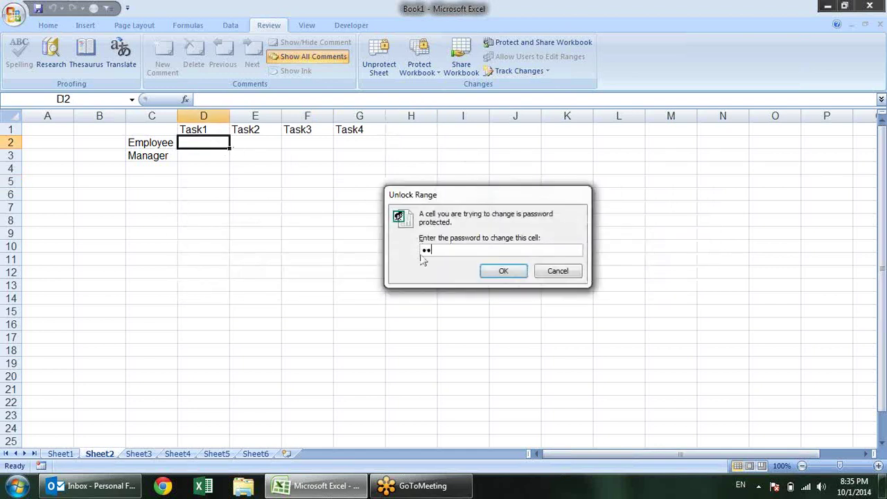
drag(444, 250, 408, 243)
key(Return)
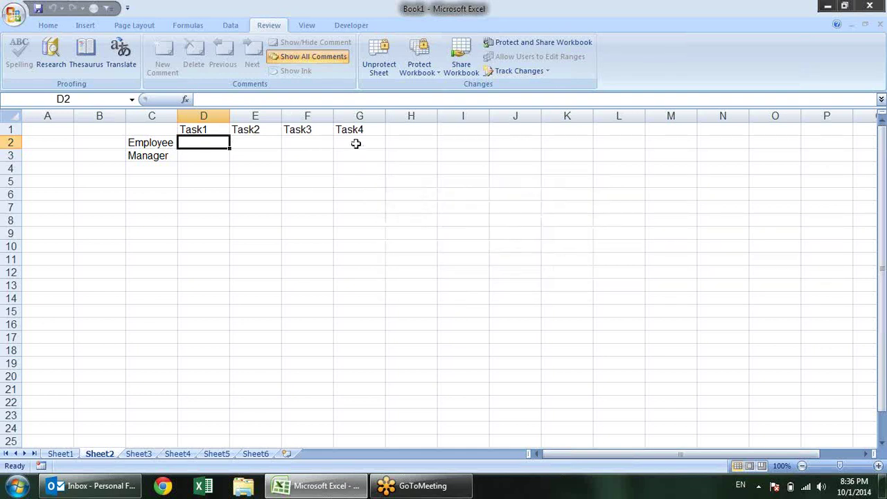
Enter abc, bcd, kjt and klp across D2:G2, then select D3
text(abc)
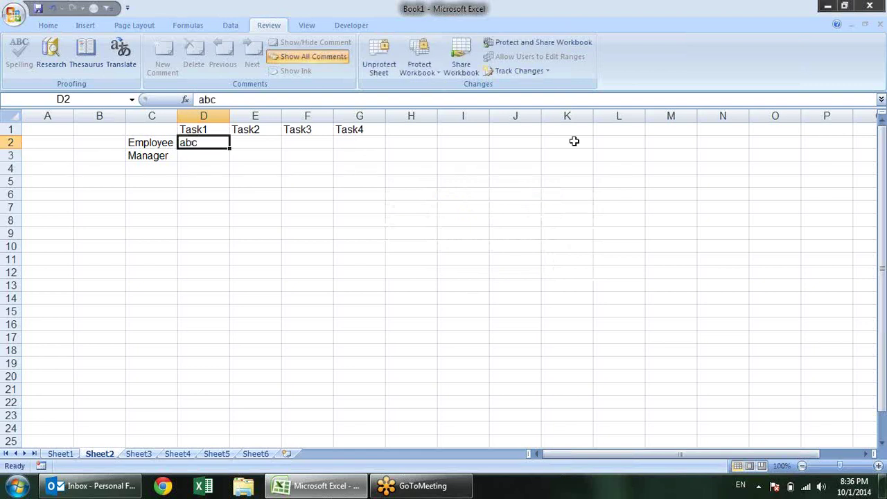
click(270, 141)
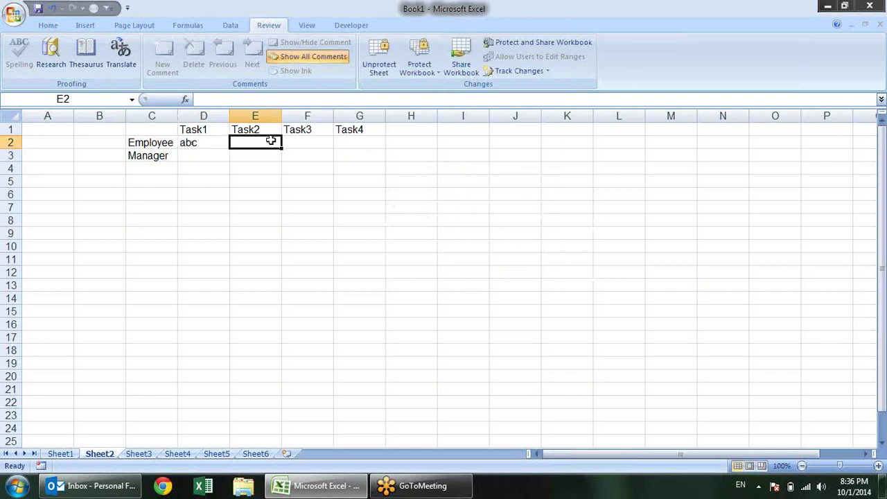
text(bcd)
key(ctrl+Return)
click(316, 143)
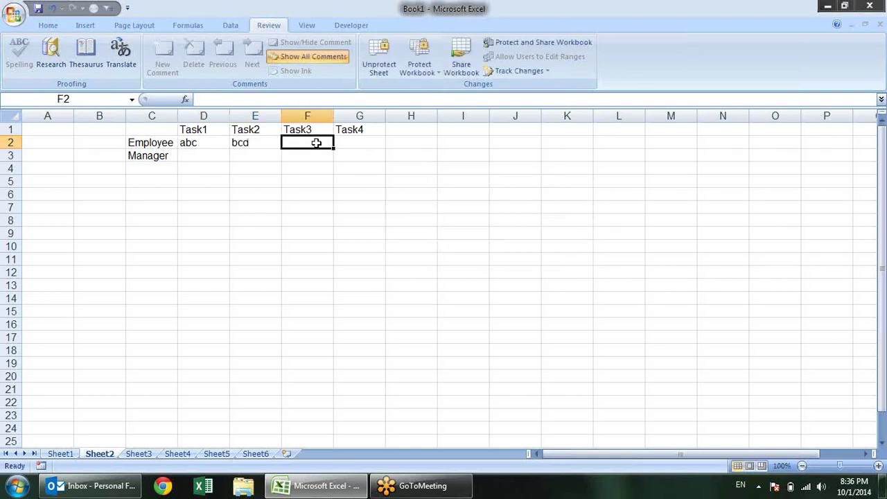
text(kjt)
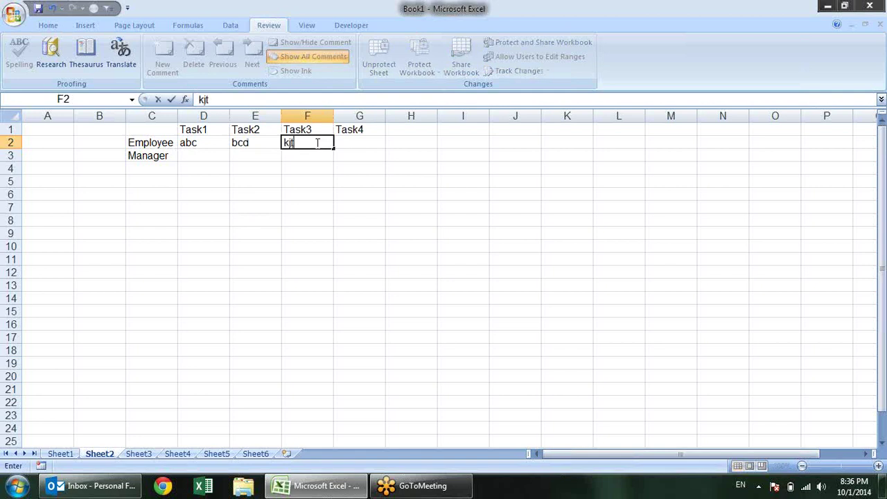
click(361, 139)
text(klp)
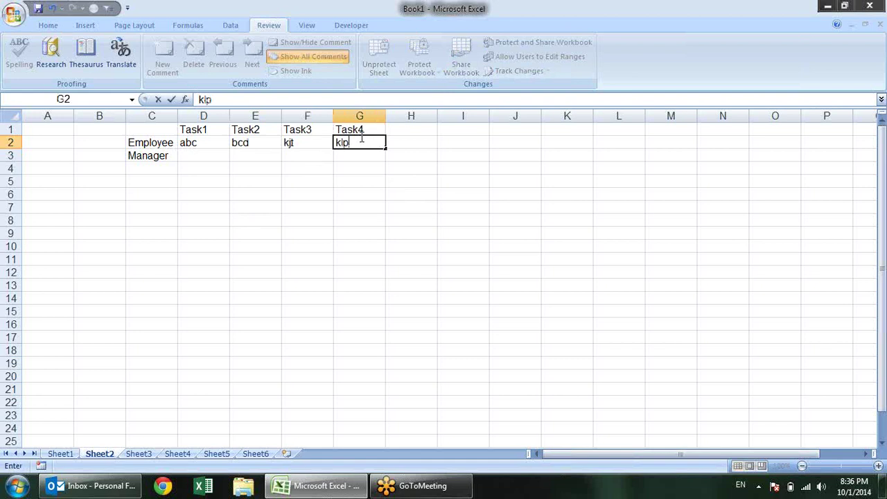
key(Return)
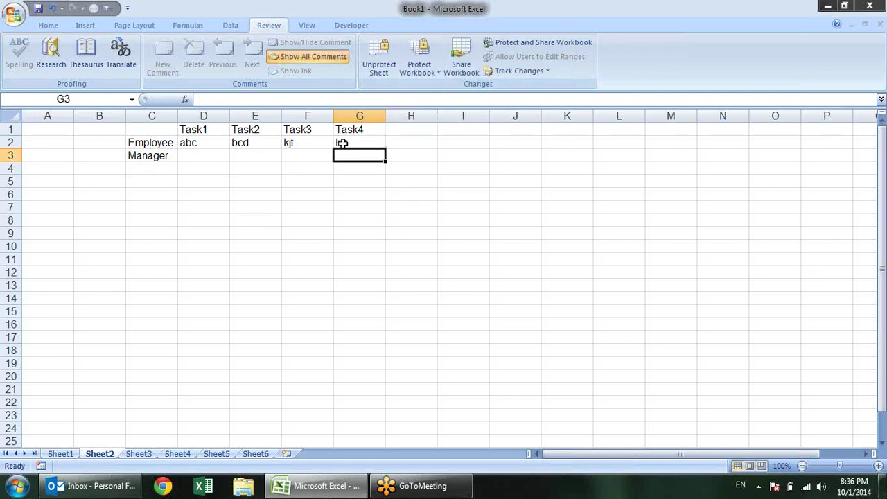
mouse_move(205, 143)
mouse_down()
mouse_move(323, 143)
mouse_move(198, 149)
mouse_up()
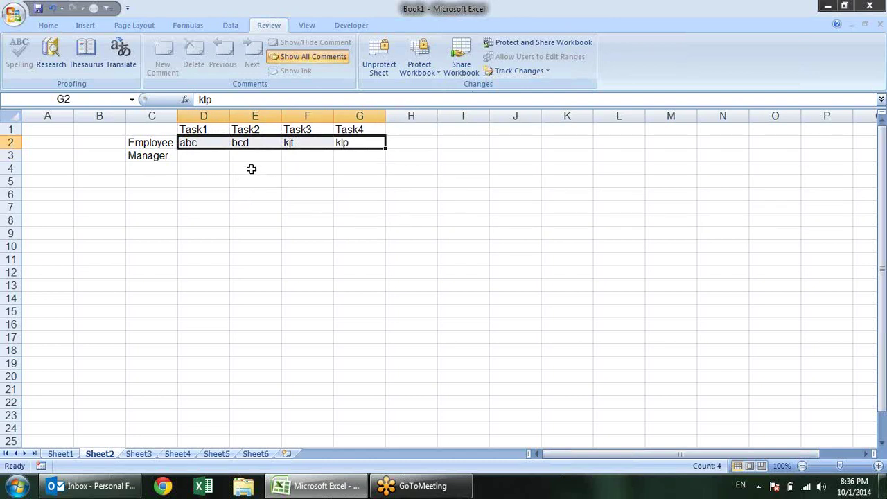
click(216, 160)
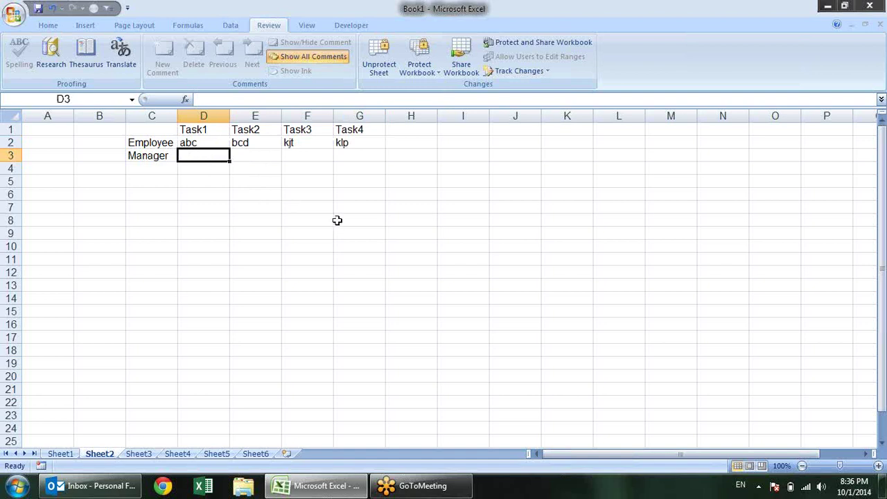
Unlock the Manager range at D3 by entering its range password
key(F2)
text(1)
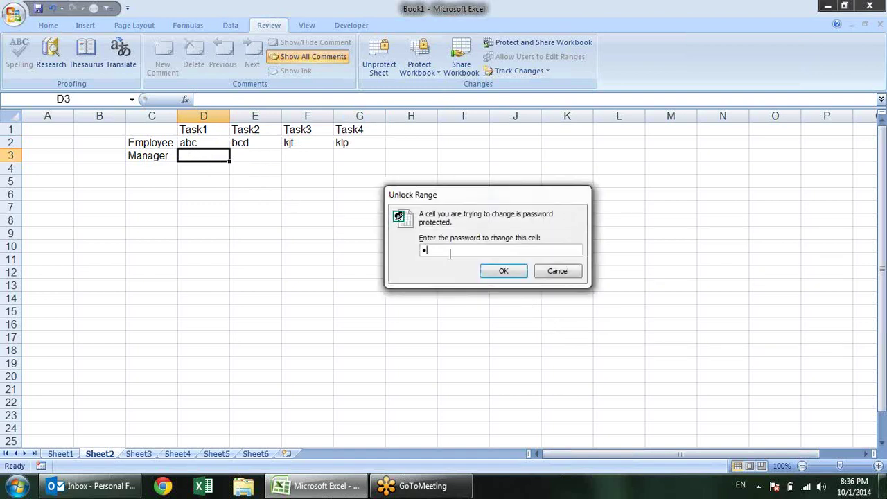
drag(445, 252, 415, 250)
click(523, 274)
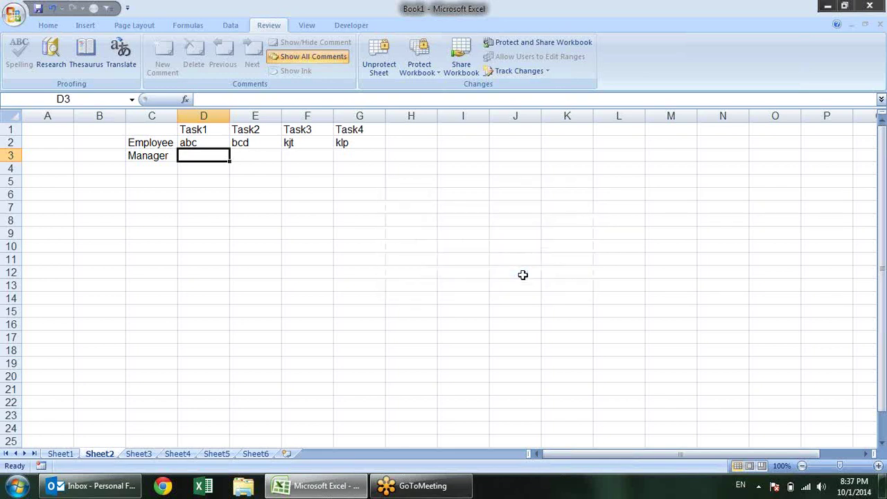
Enter ok in D3 and reject in E3, clearing the autocompleted text
text(t)
key(BackSpace)
key(BackSpace)
text(ok)
key(ctrl+Return)
click(248, 158)
text(rejec)
key(BackSpace)
text(jec)
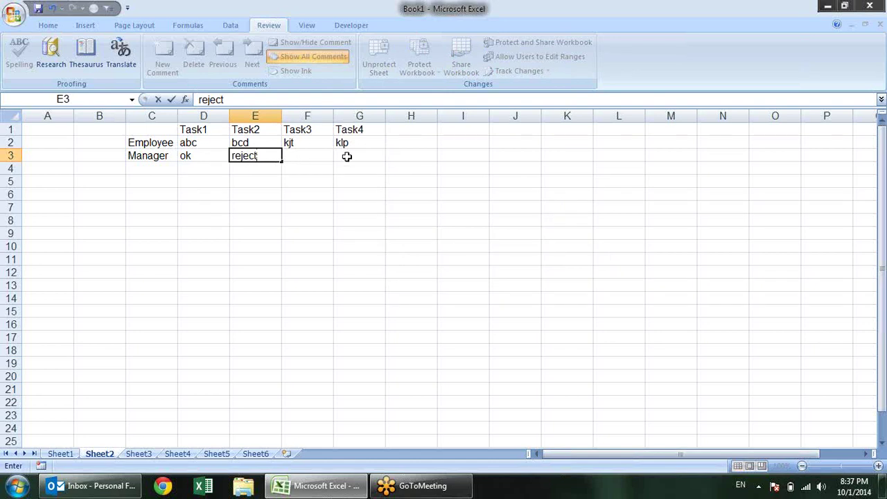
click(298, 156)
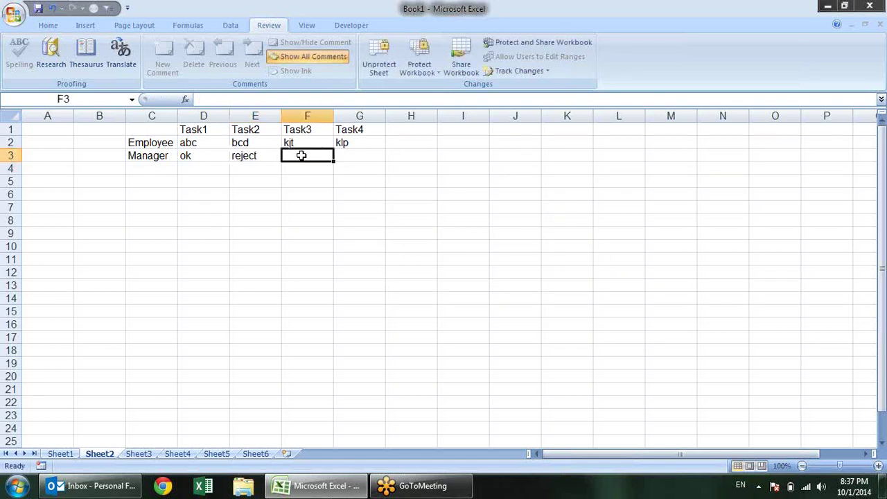
Enter rework in F3 and ok in G3, then reselect D3 to check it
text(rework)
key(ctrl+Return)
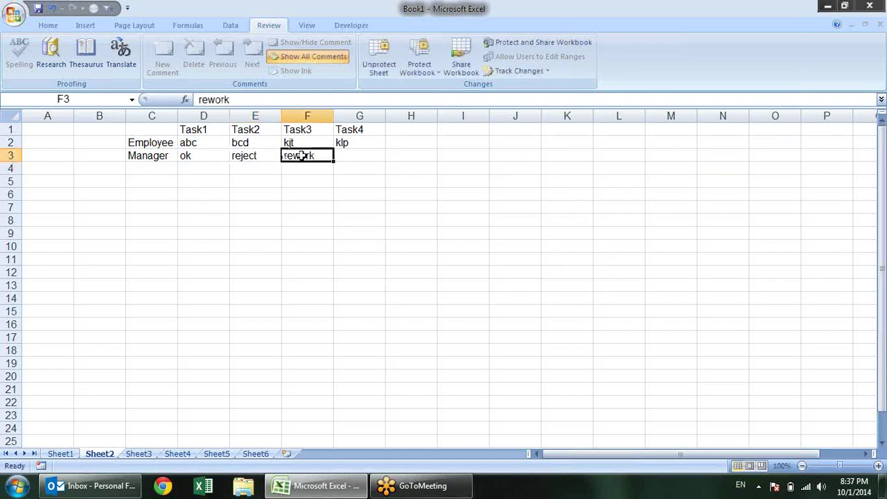
click(357, 158)
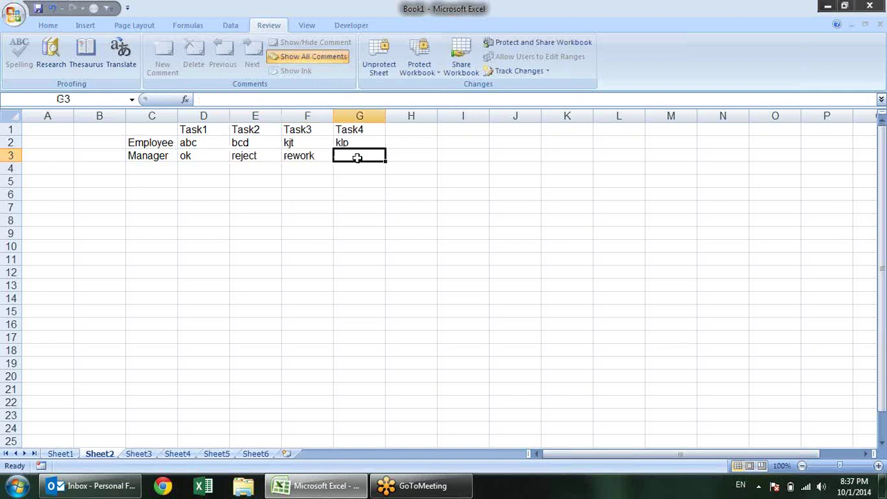
text(ok)
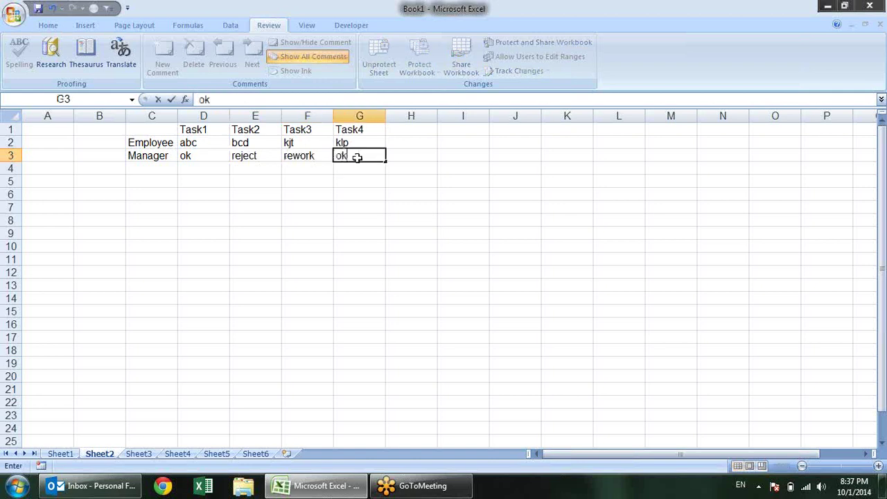
key(Return)
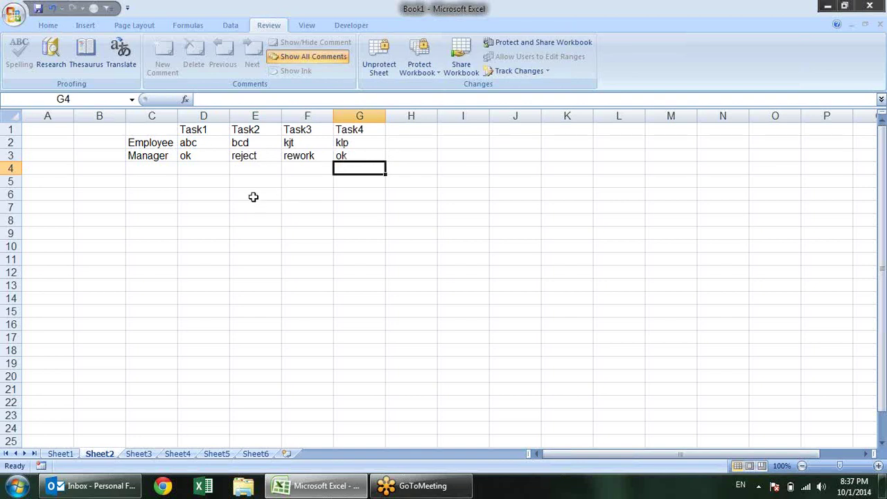
click(252, 199)
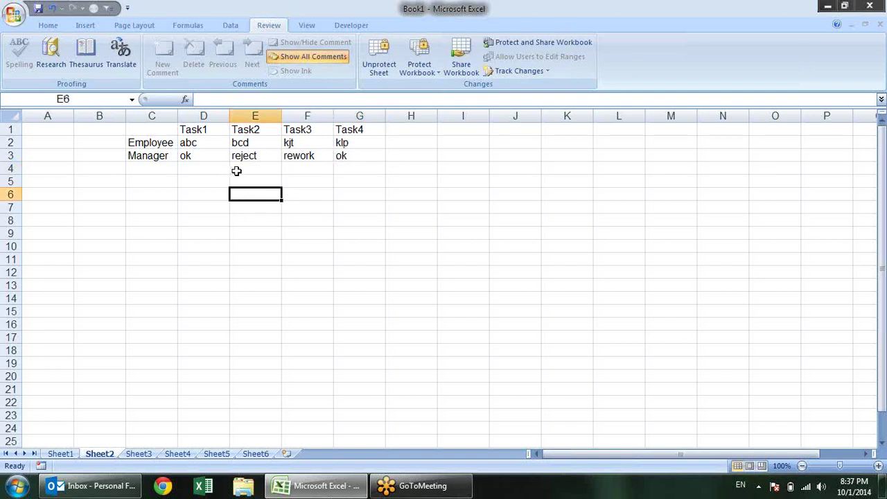
click(188, 195)
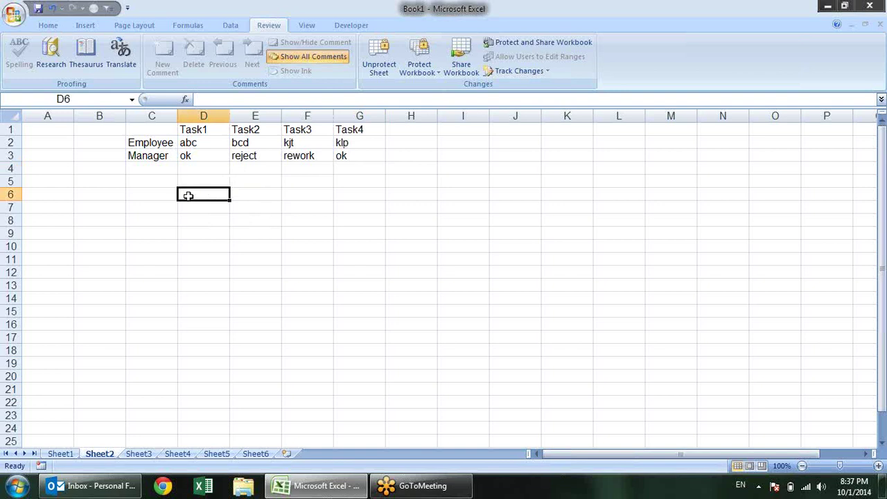
click(199, 158)
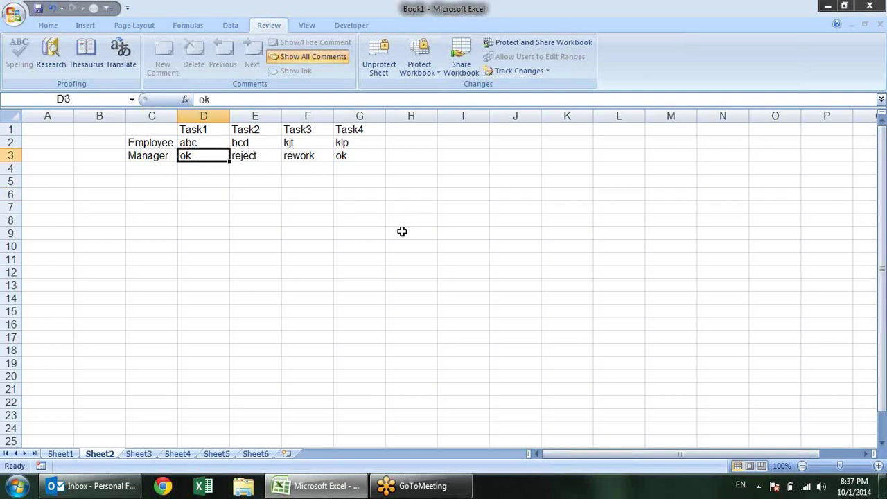
click(403, 197)
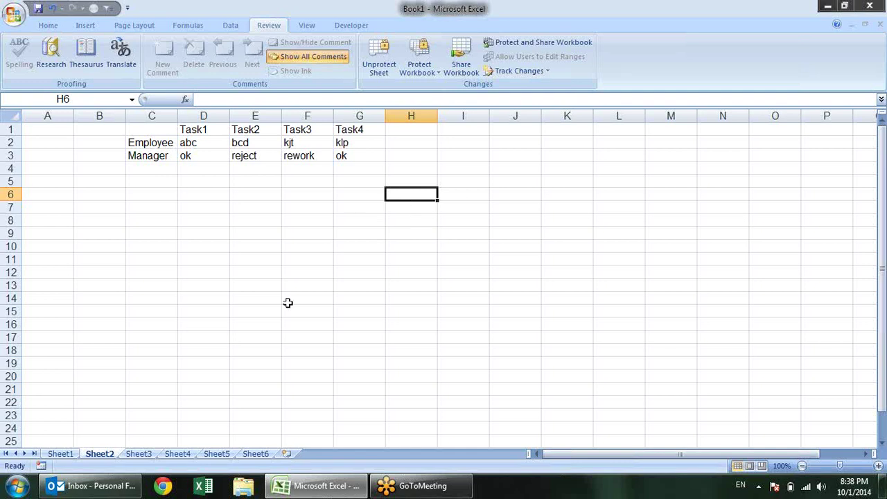
click(277, 272)
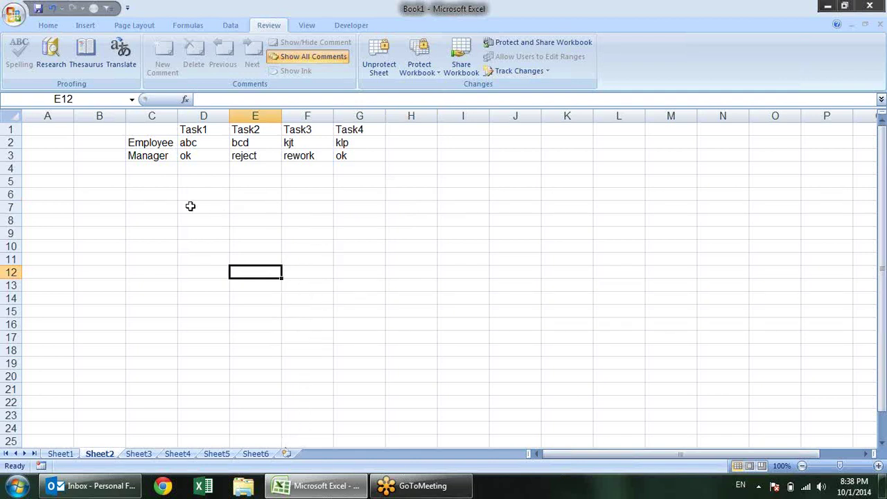
click(196, 246)
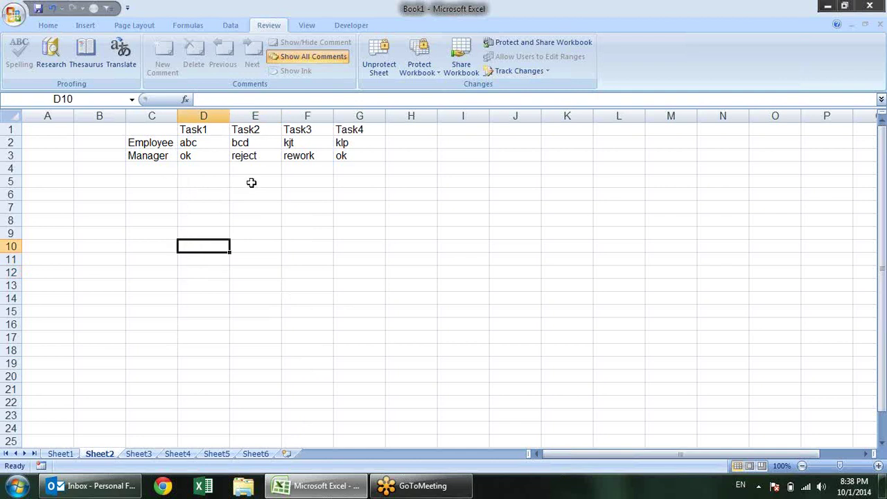
click(255, 205)
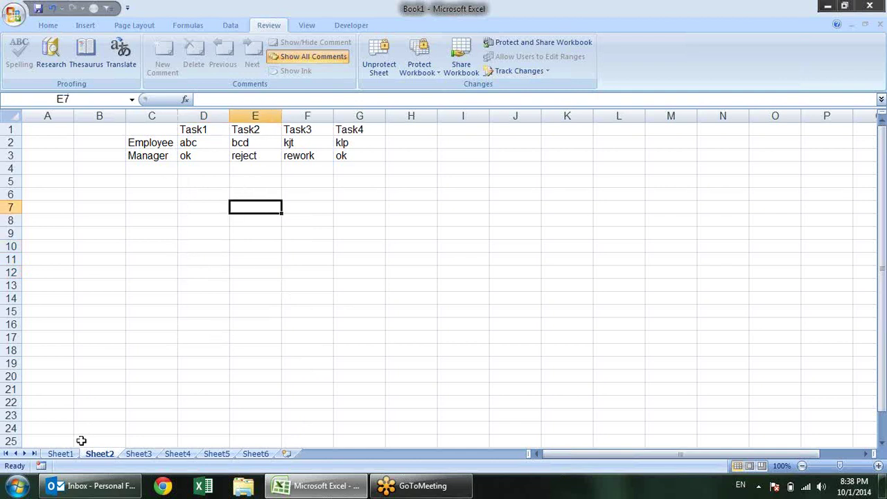
Choose Unprotect Sheet from the Sheet2 tab's menu, then select cell D16
right_click(104, 454)
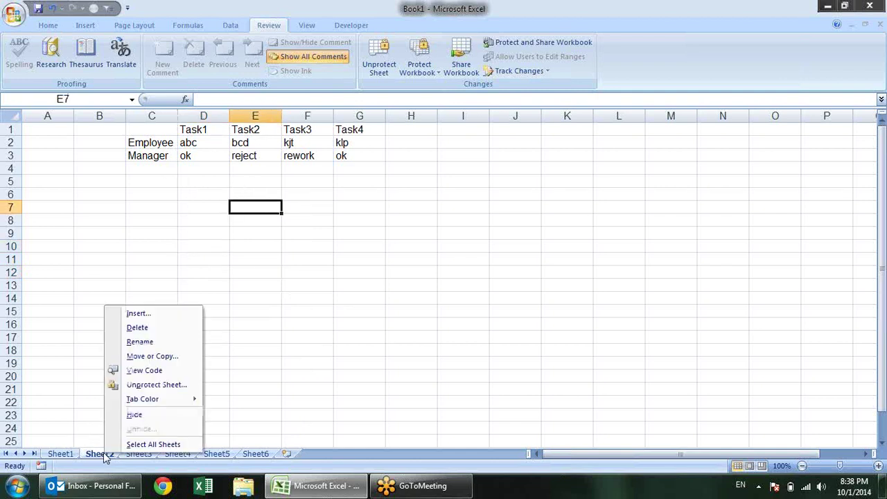
click(154, 384)
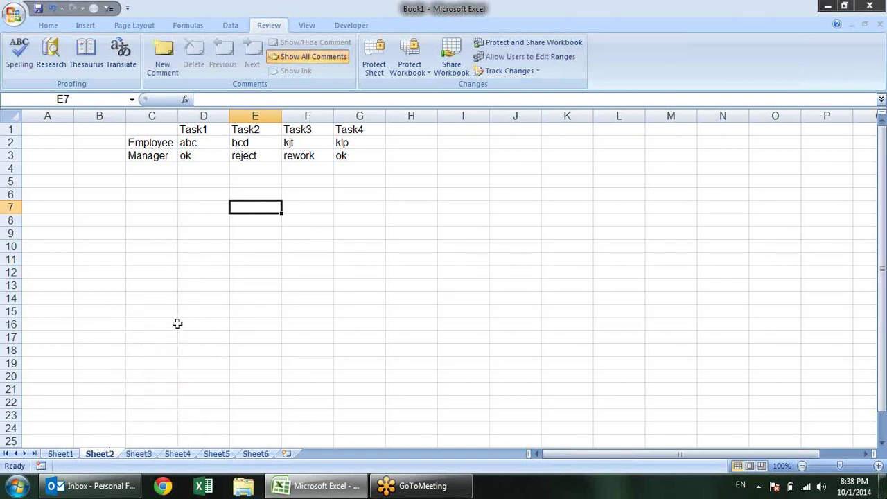
click(180, 323)
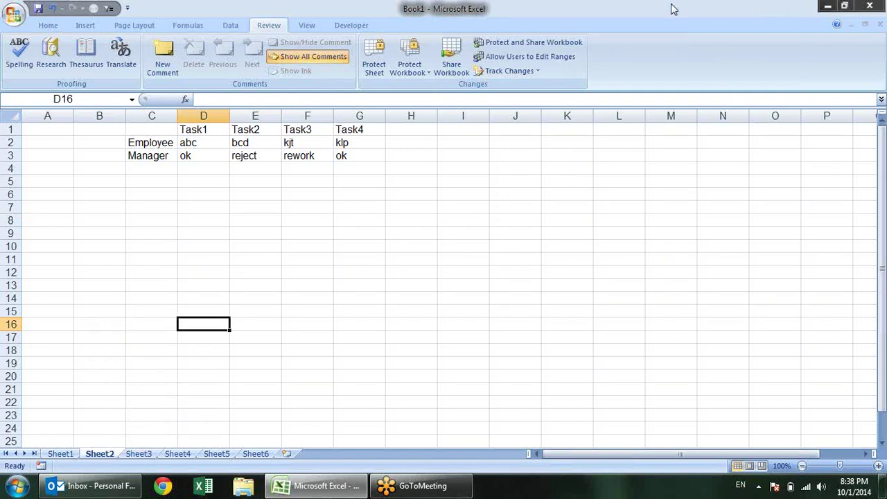
Restore and resize the Excel window, detach Book1 into its own window, and re-maximize Excel
mouse_move(671, 8)
mouse_down()
mouse_move(565, 75)
mouse_move(544, 50)
mouse_up()
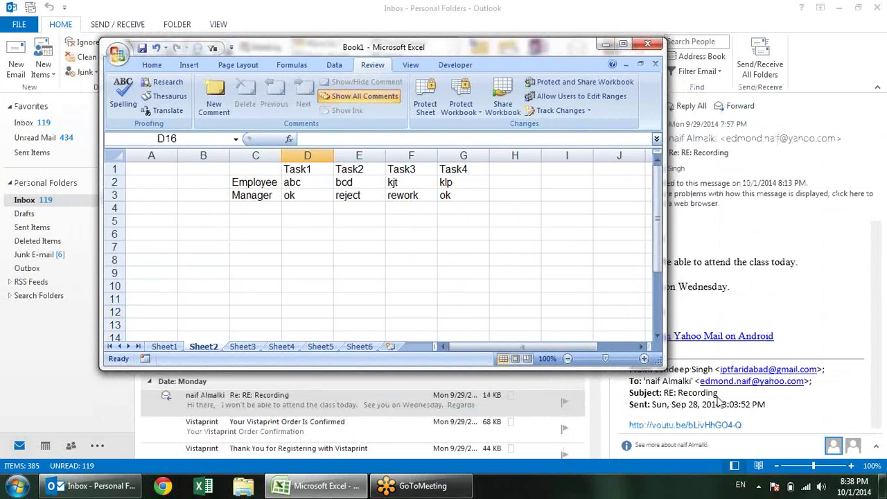
drag(659, 365, 745, 432)
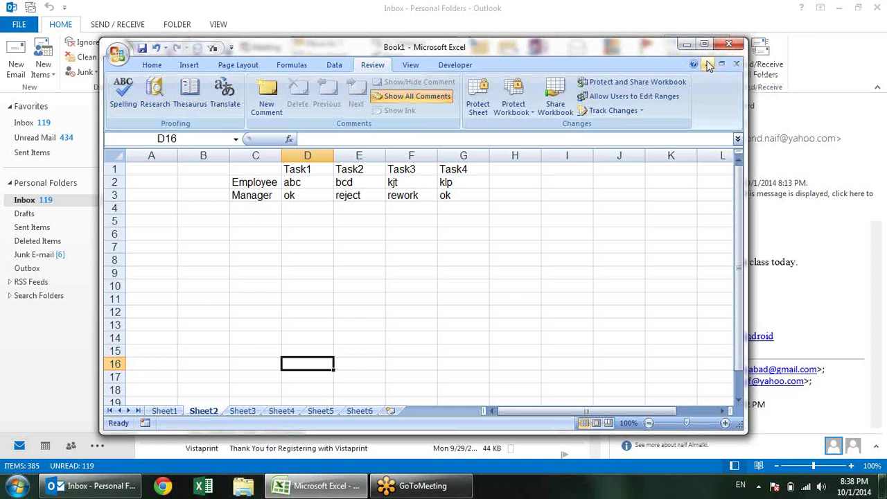
click(721, 66)
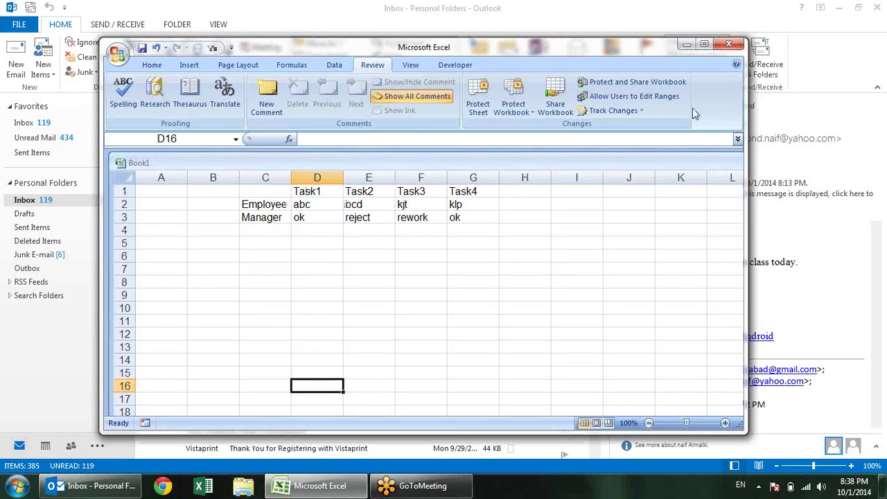
drag(633, 162, 654, 183)
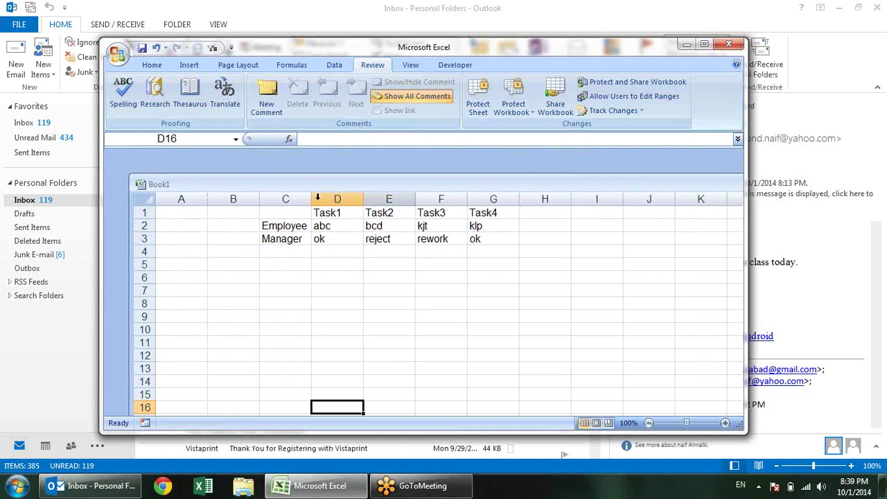
drag(131, 213, 390, 213)
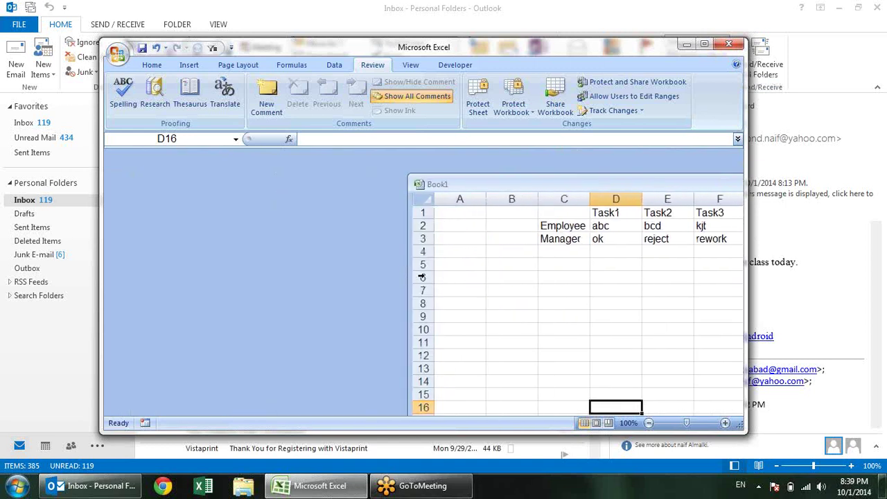
drag(396, 183, 167, 154)
drag(238, 163, 236, 179)
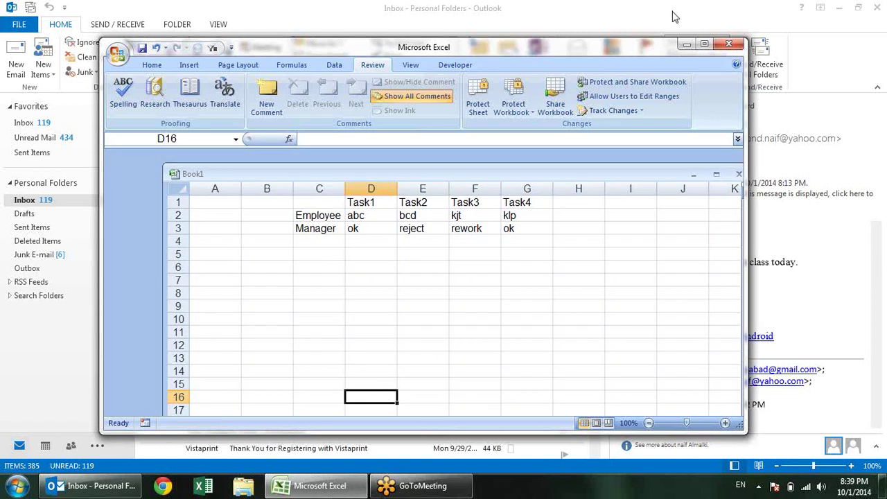
click(704, 44)
Shrink and reposition the Book1 window, then create a new blank workbook with Ctrl+N
mouse_move(472, 134)
mouse_down()
mouse_move(495, 119)
mouse_move(497, 127)
mouse_up()
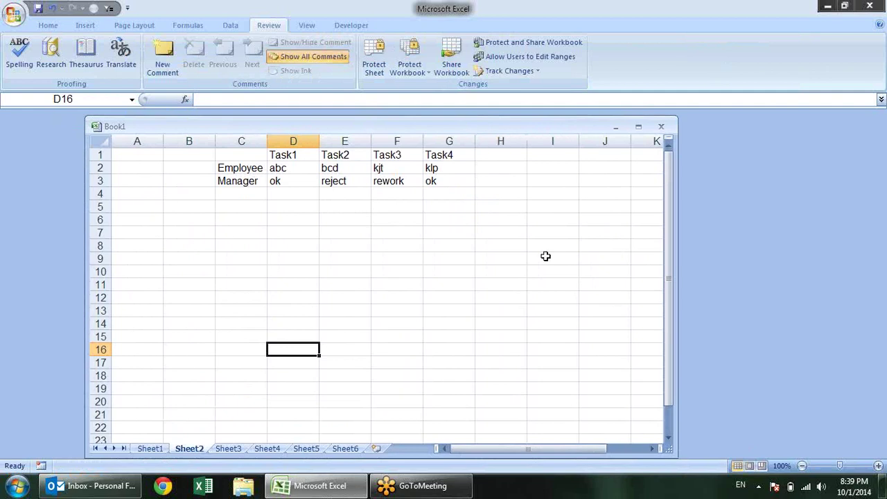
drag(667, 449, 485, 309)
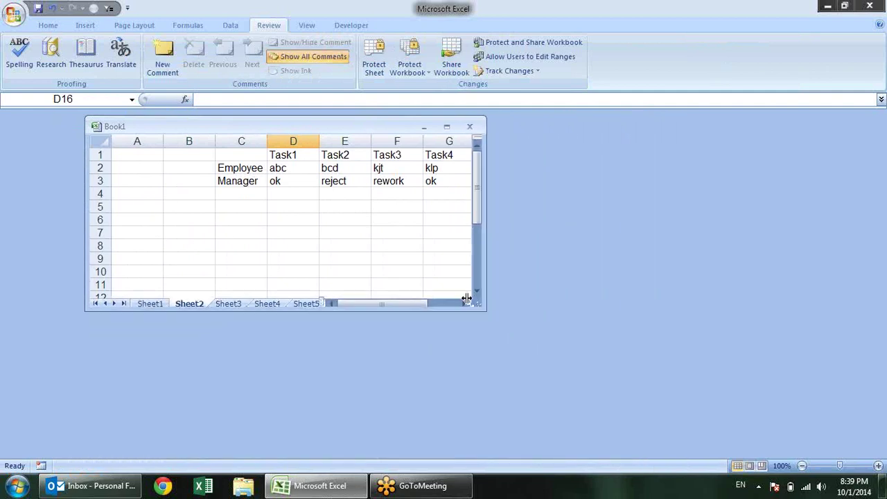
drag(210, 130, 205, 172)
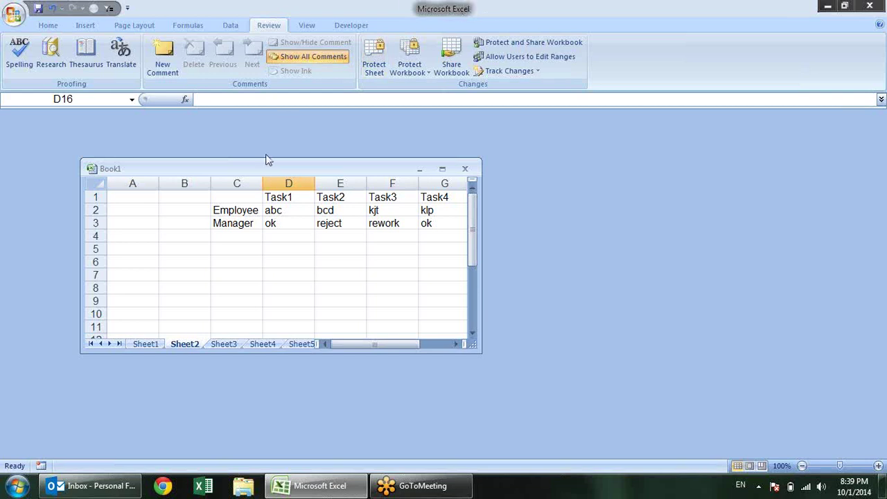
drag(270, 164, 270, 160)
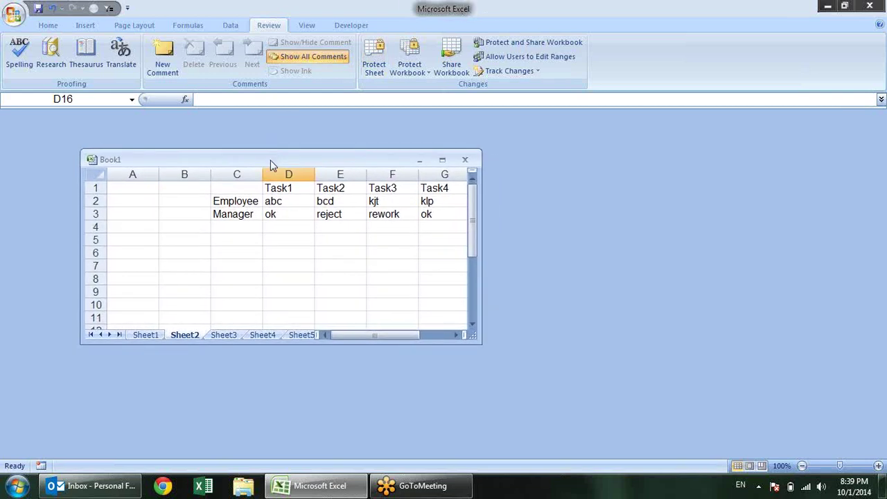
key(ctrl+n)
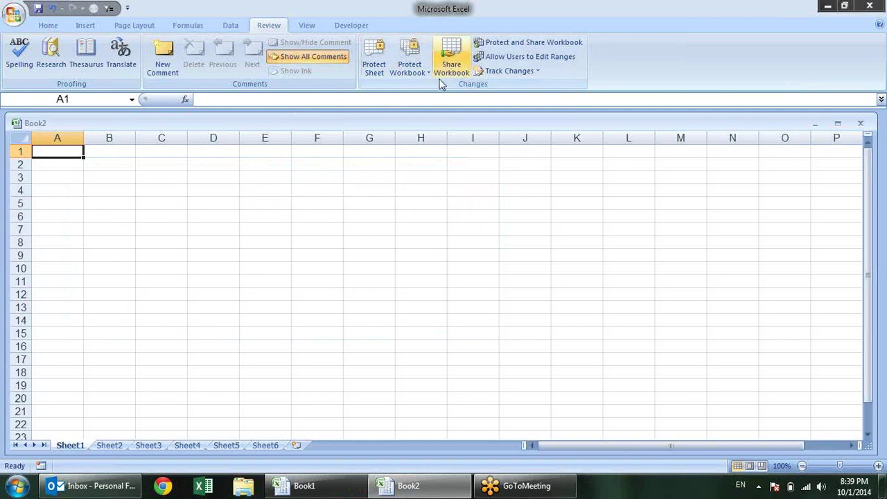
Tile Book1 and Book2 with View > Arrange All > Tiled and adjust Book2's position
click(316, 27)
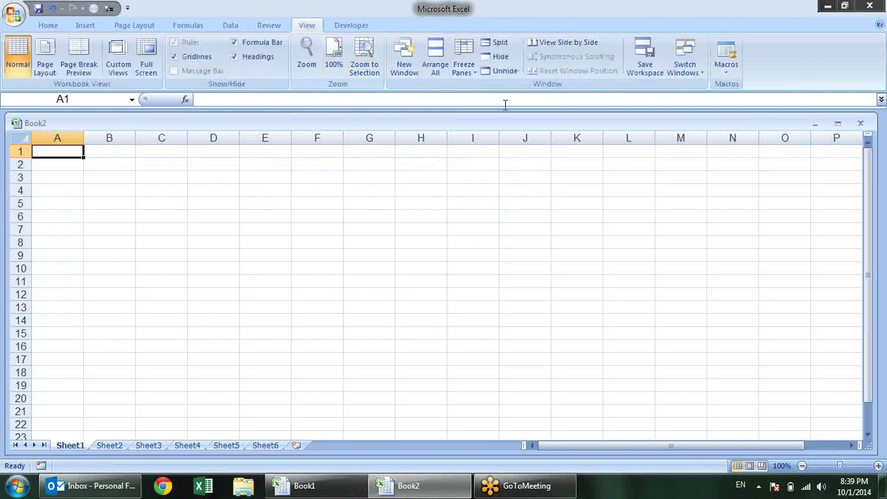
click(444, 64)
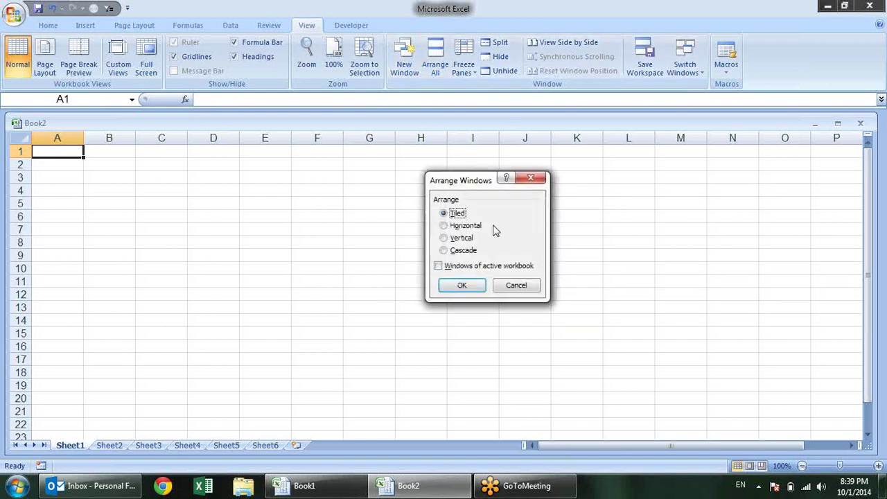
click(462, 285)
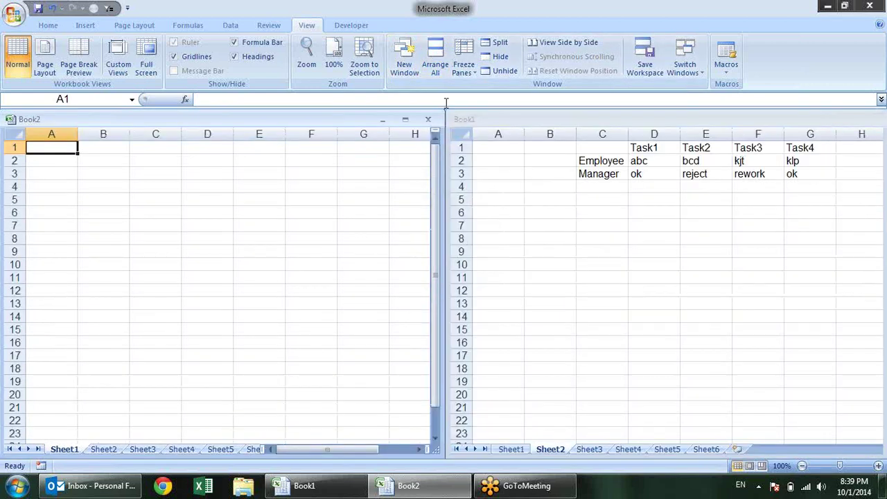
mouse_move(333, 117)
mouse_down()
mouse_move(335, 151)
mouse_move(336, 125)
mouse_up()
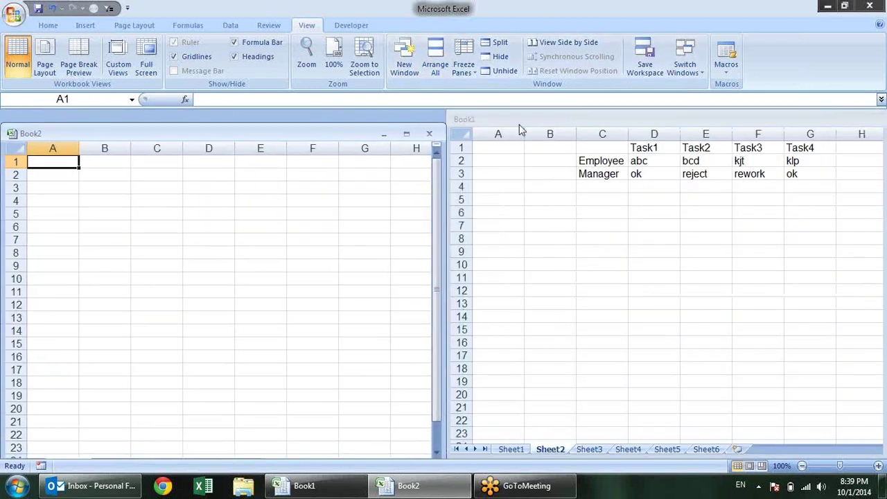
mouse_move(533, 121)
mouse_down()
mouse_move(523, 150)
mouse_move(539, 131)
mouse_up()
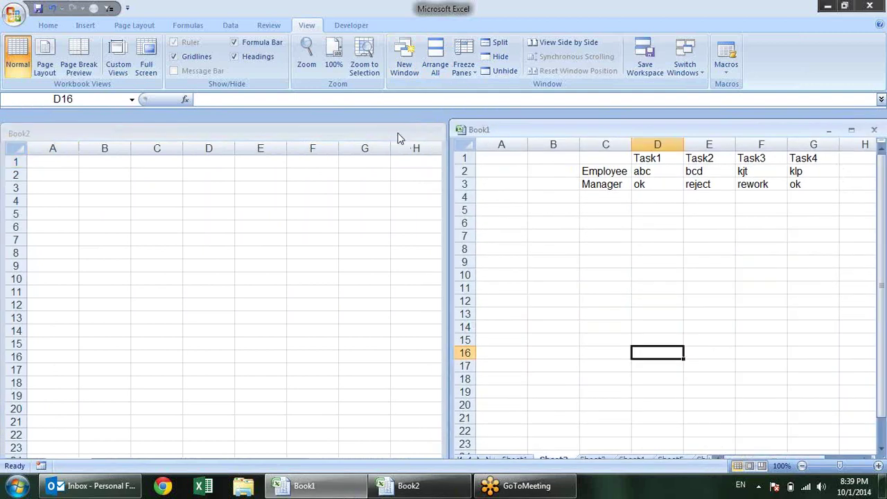
Close Book2 and maximize Book1 inside Excel
click(399, 136)
click(435, 133)
double_click(503, 130)
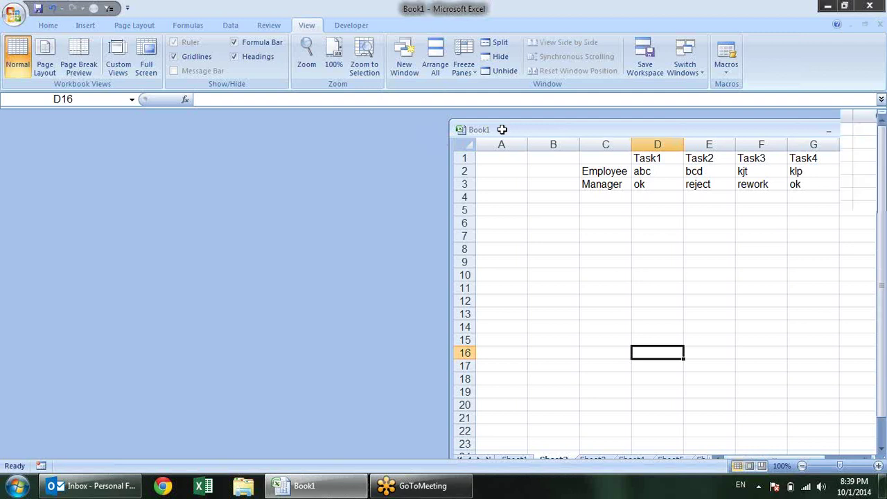
Protect Book1's structure via Review > Protect Workbook, entering and confirming a password
click(268, 26)
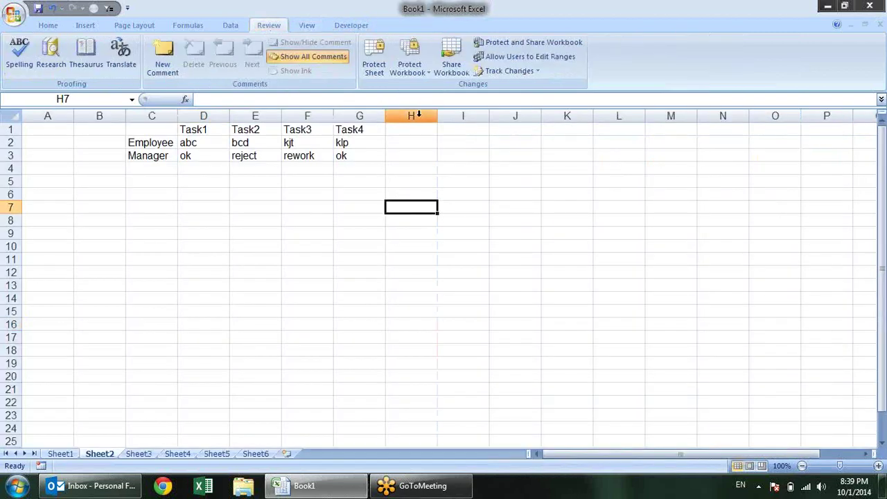
click(409, 61)
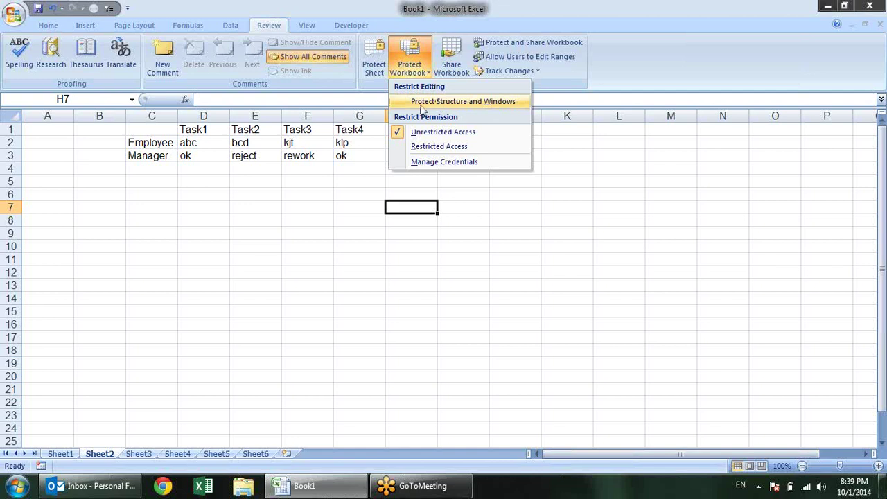
click(501, 102)
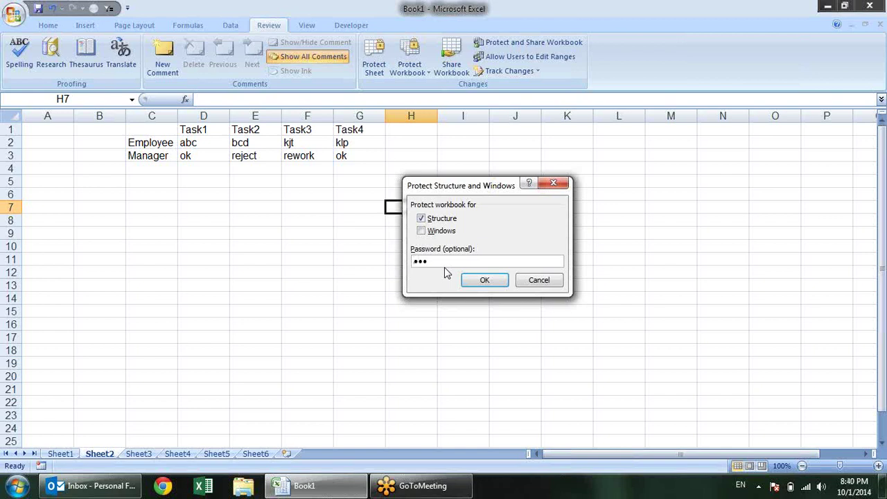
key(Return)
key(Return)
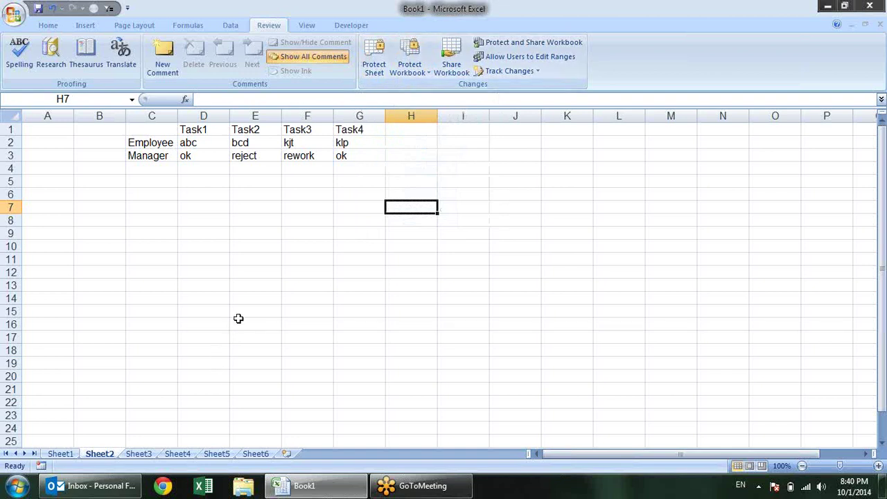
Switch through Sheet1, Sheet3 and Sheet4 back to Sheet2, confirming its tab actions are disabled
click(75, 456)
click(139, 454)
click(178, 454)
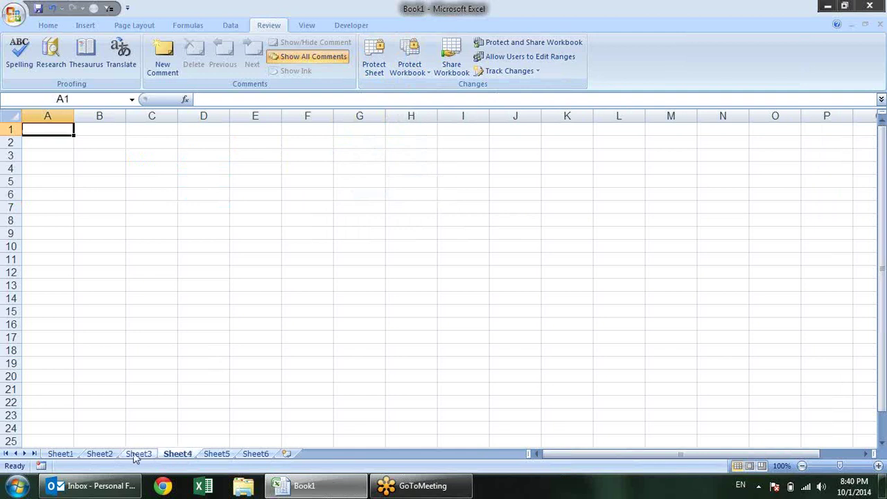
click(67, 455)
right_click(103, 454)
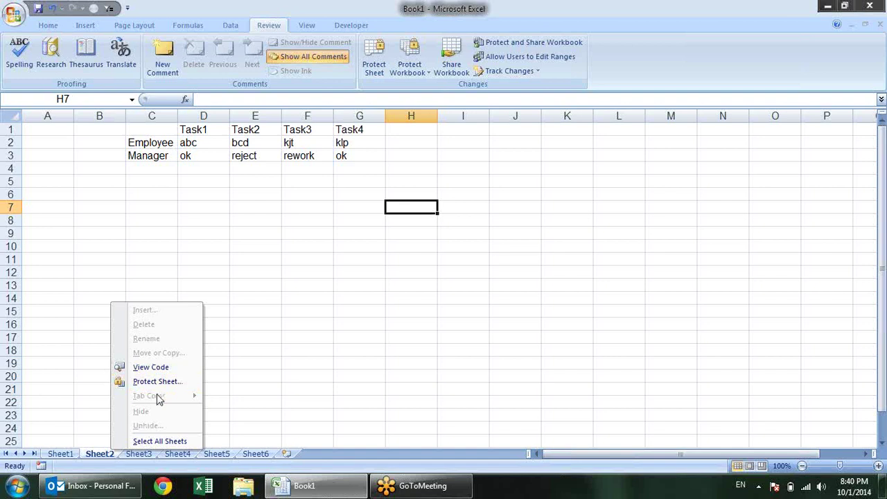
click(245, 355)
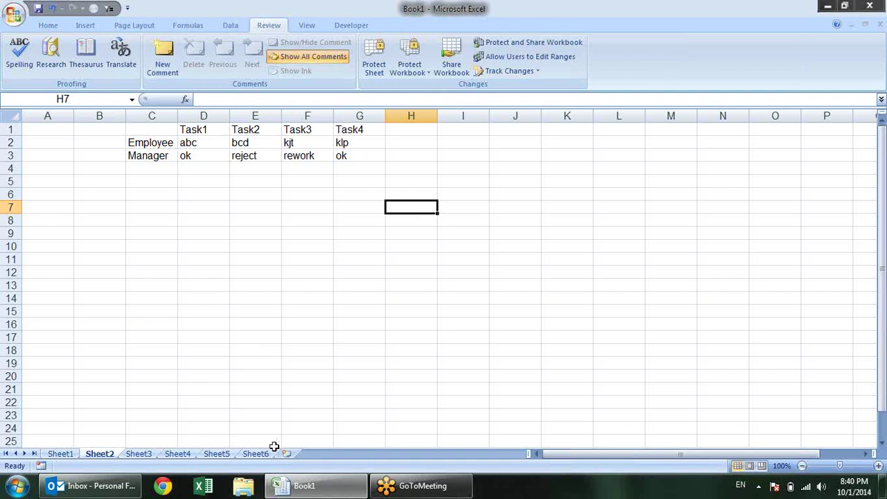
Show that Sheet6's tab menu also blocks inserting, deleting and renaming sheets
right_click(268, 455)
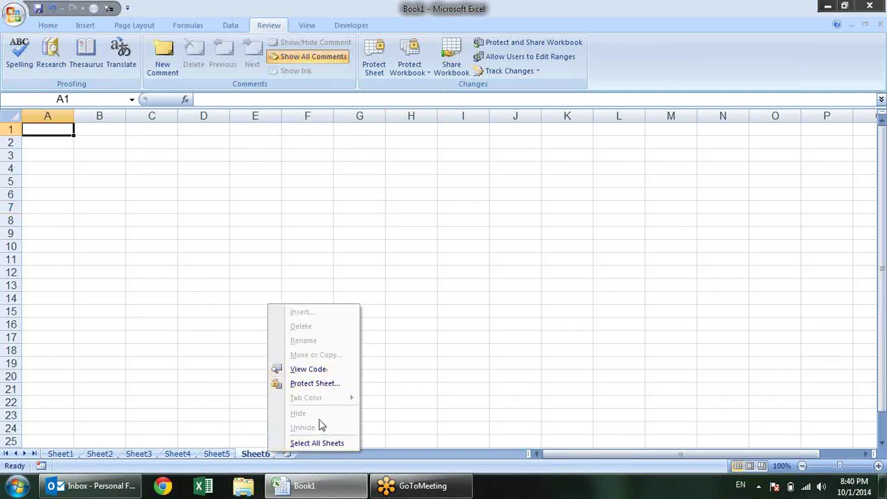
click(472, 332)
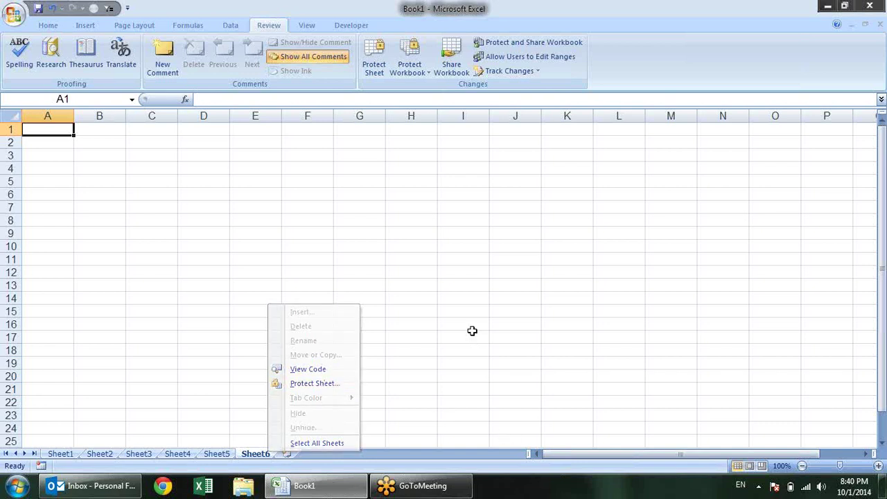
click(231, 312)
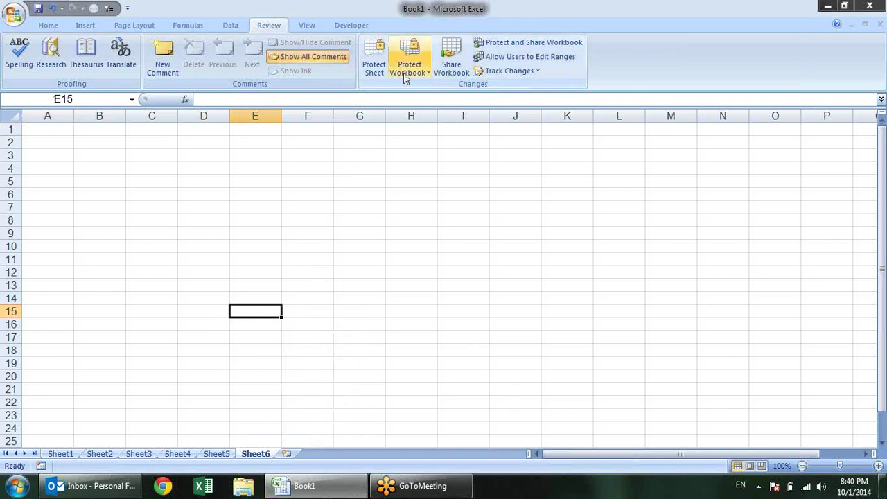
right_click(265, 453)
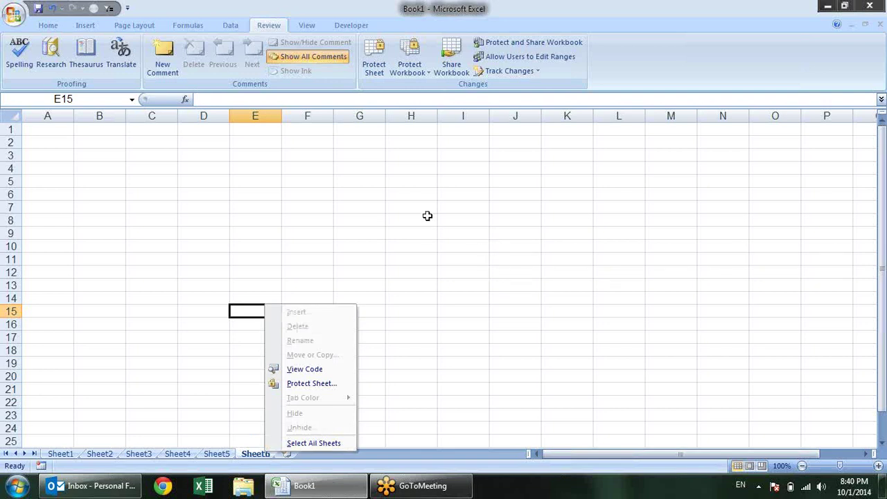
Unprotect the workbook structure by entering its password, after cancelling a first attempt
click(391, 223)
click(409, 68)
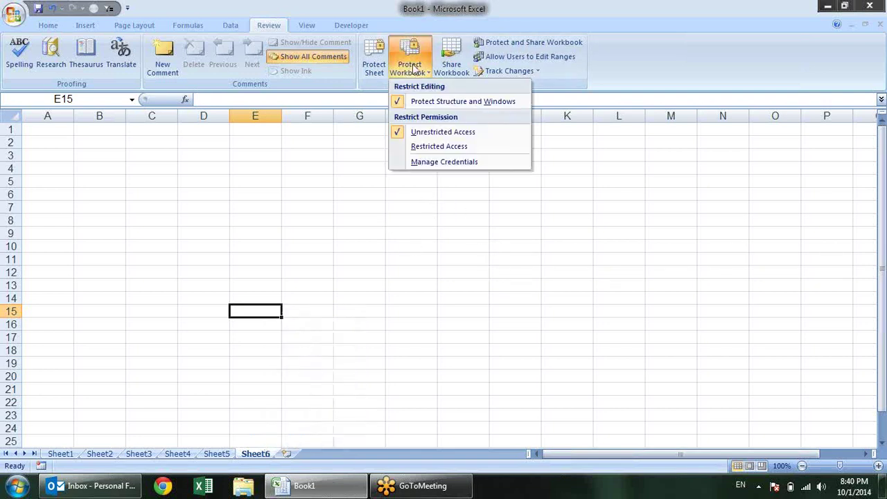
click(429, 103)
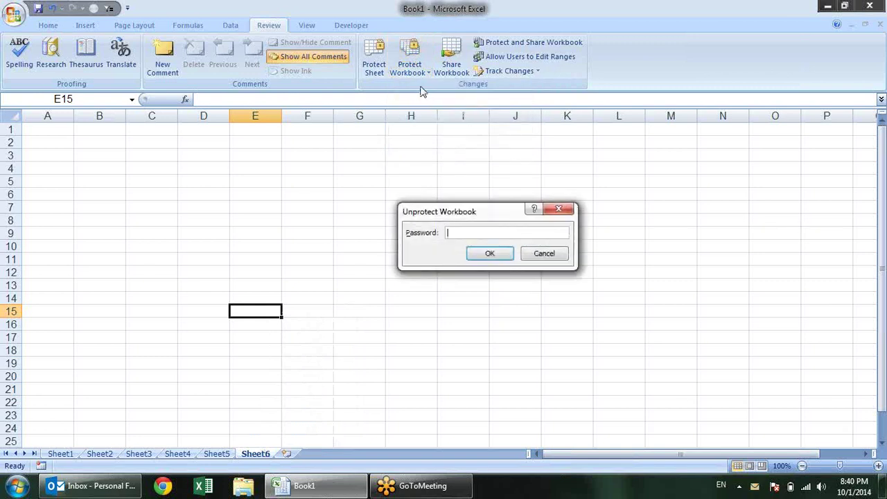
click(566, 251)
click(417, 69)
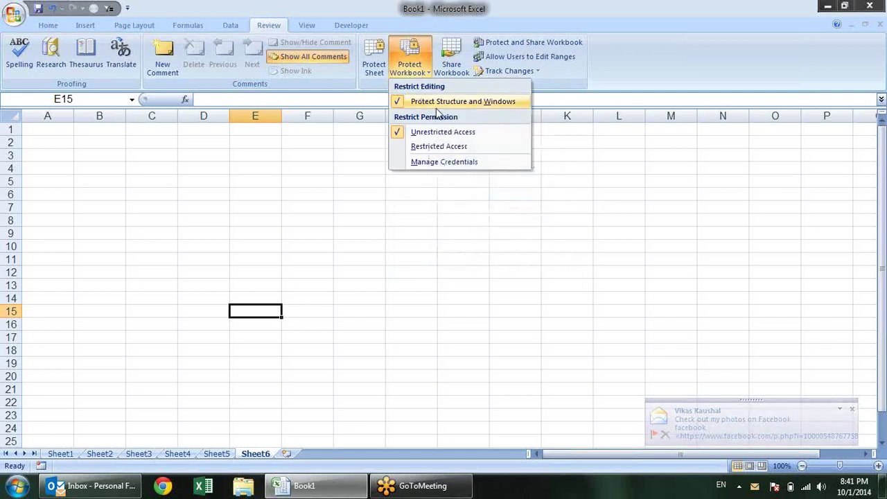
click(431, 103)
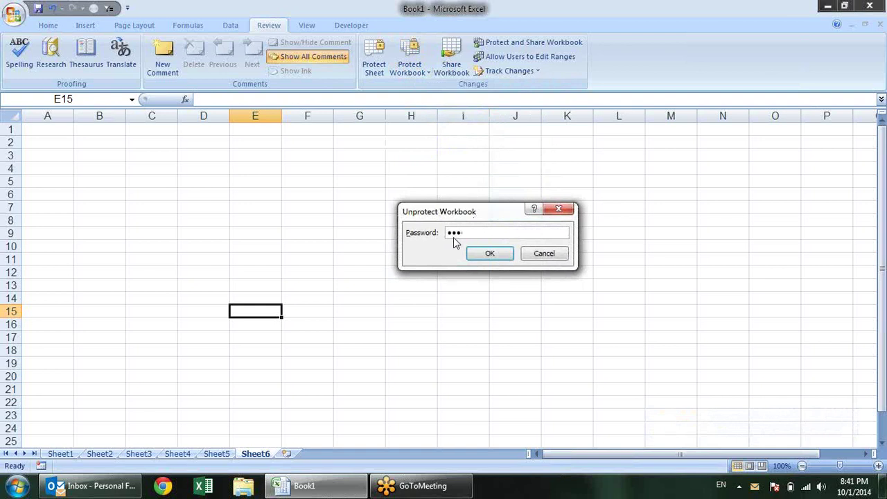
key(Return)
Confirm that the Sheet6 tab's insert, delete and rename actions are enabled again
right_click(255, 447)
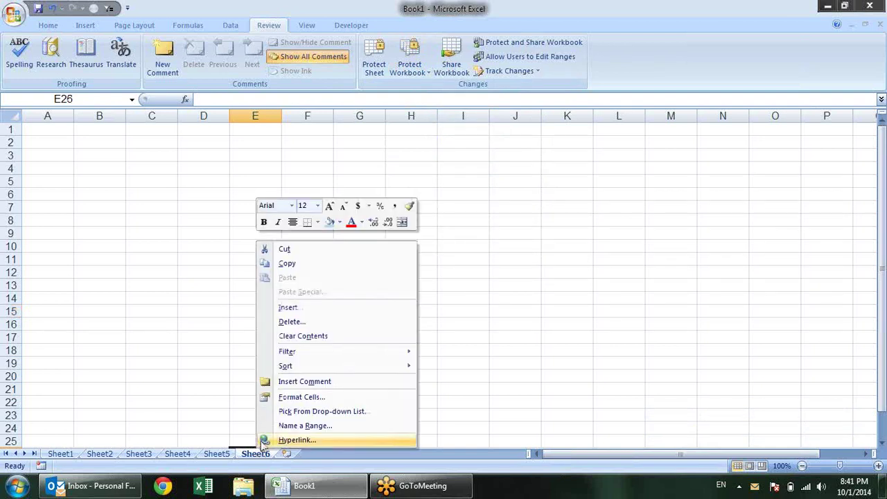
right_click(256, 451)
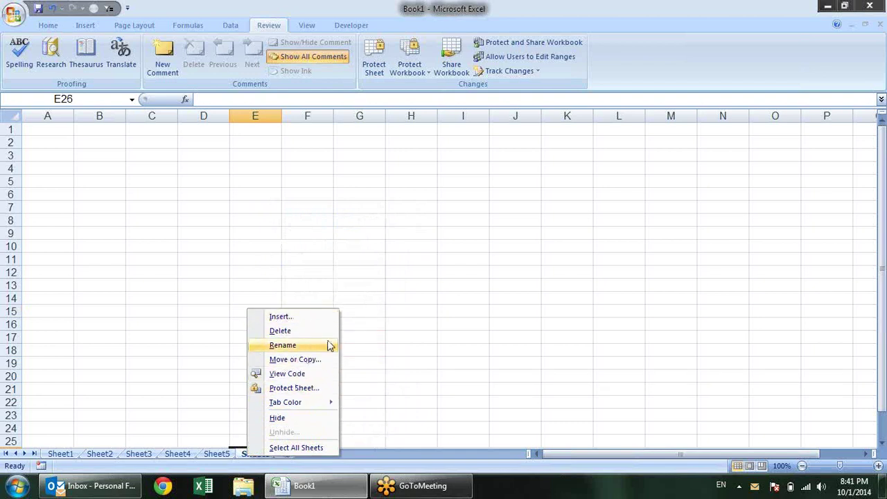
click(402, 272)
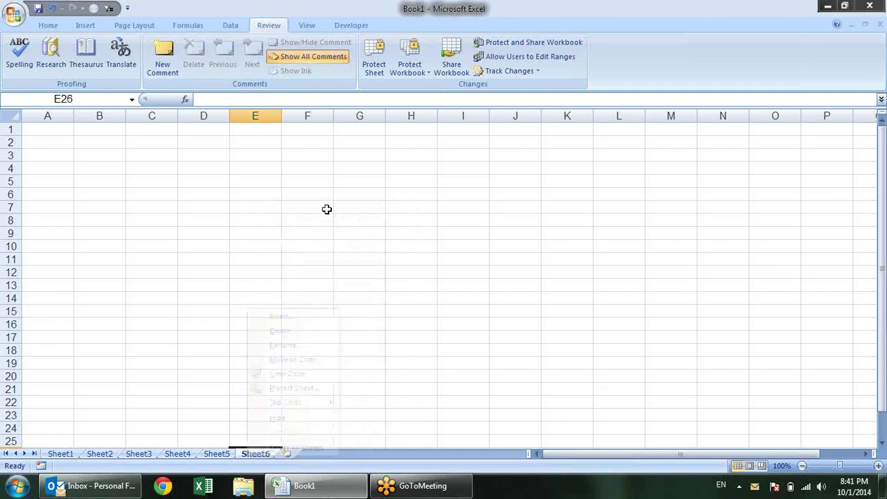
click(409, 61)
Protect both the workbook structure and windows, then select cells on the empty sheet
click(441, 102)
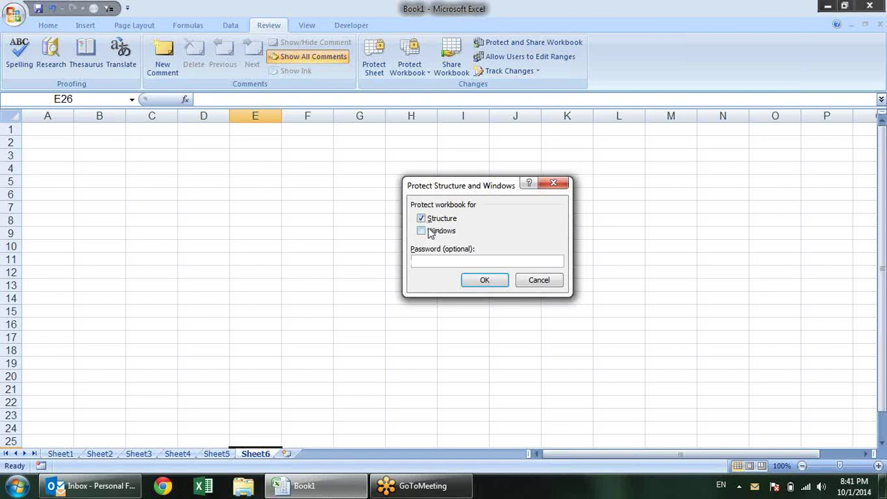
click(425, 232)
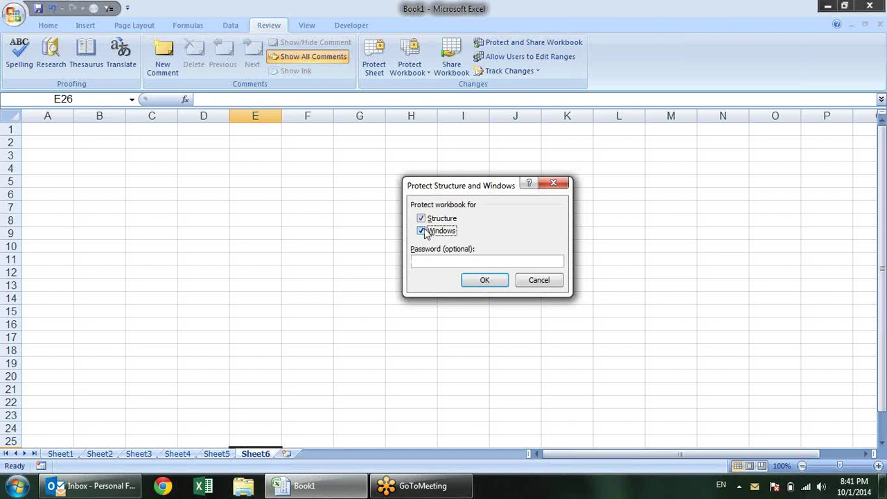
click(484, 285)
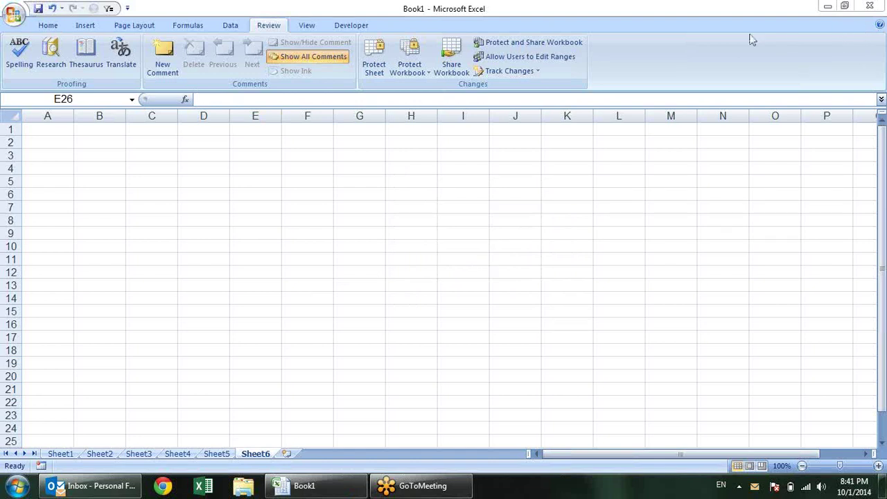
click(851, 31)
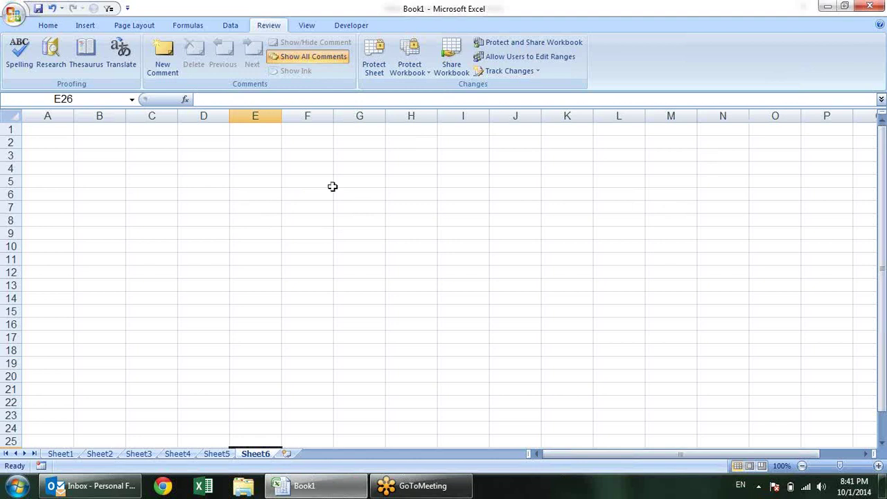
click(287, 181)
click(451, 182)
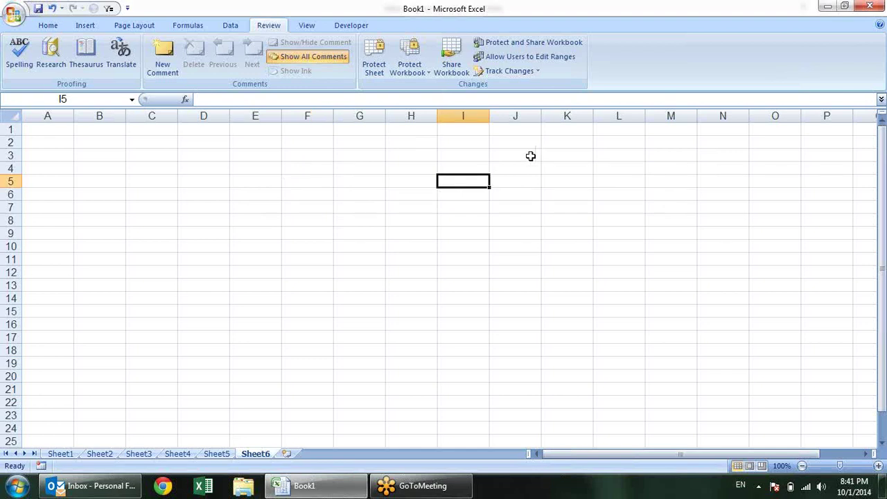
Turn the structure and windows protection off again and select cell F5
click(409, 69)
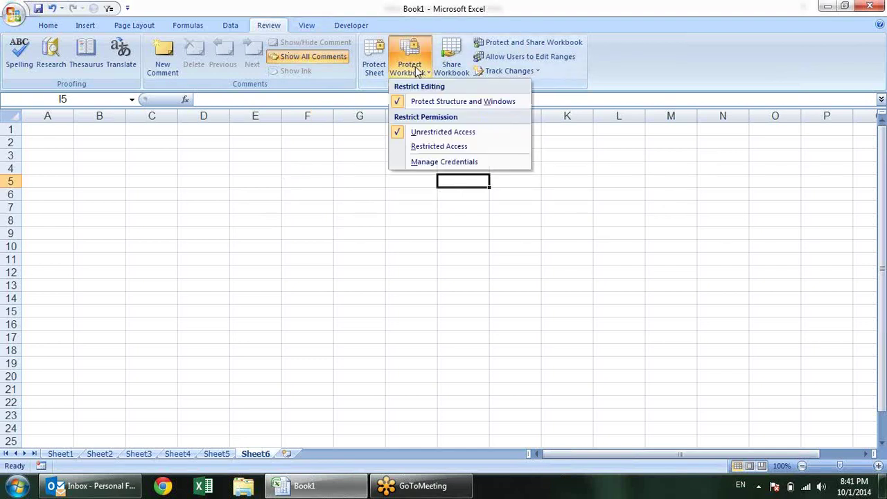
click(413, 101)
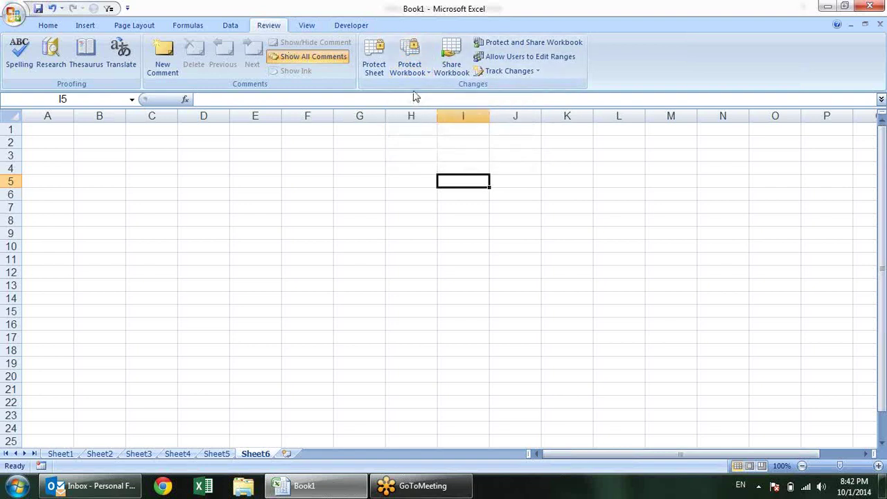
click(284, 179)
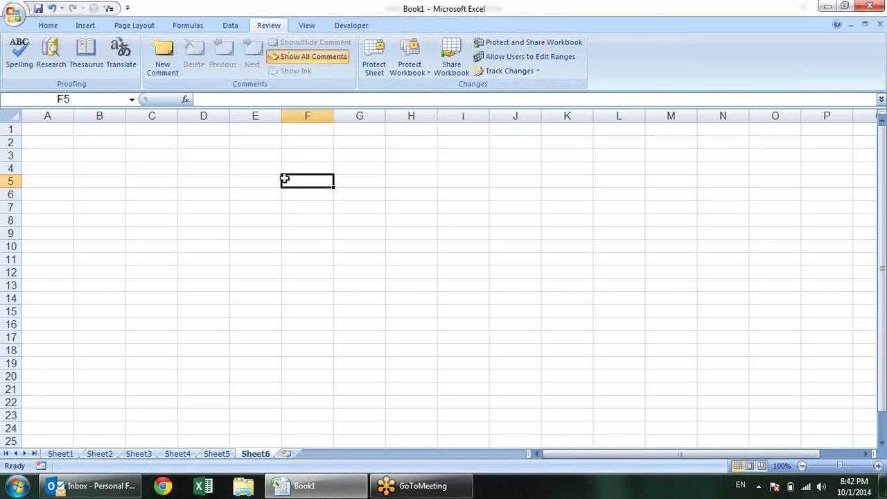
Open Sheet1 with its Name, Roll No and Marks data and select cells G14 and G5
click(55, 441)
click(61, 454)
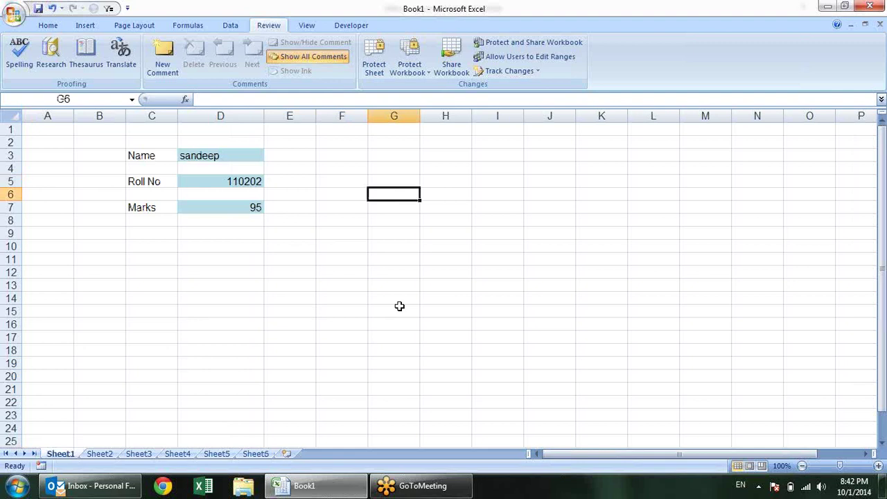
click(399, 304)
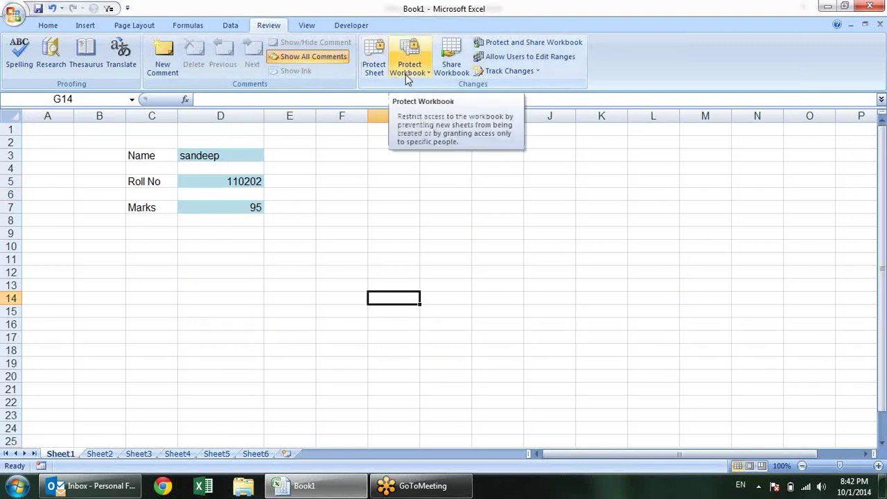
click(375, 178)
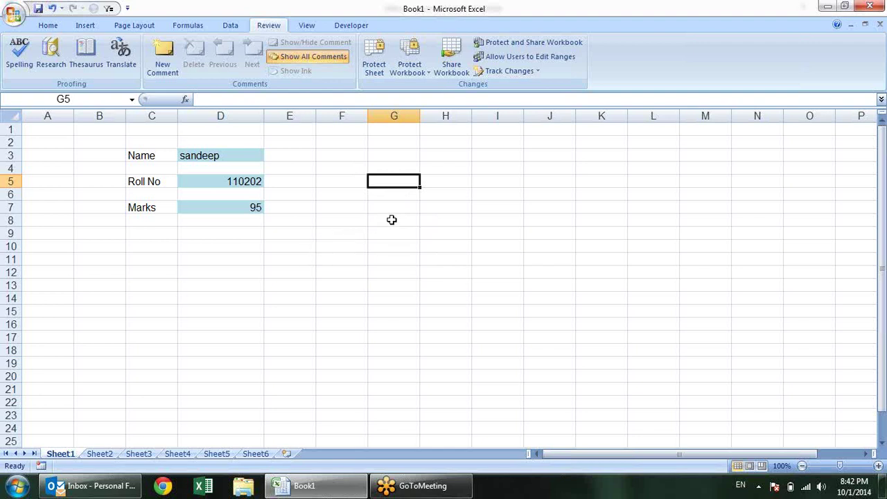
Save to the Desktop as the macro-enabled workbook 'protection', bringing up General Options for file passwords
click(21, 24)
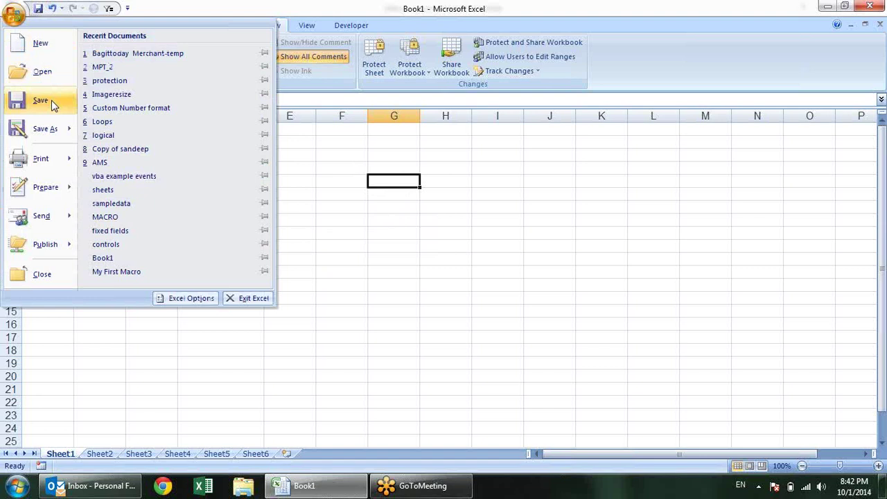
click(298, 135)
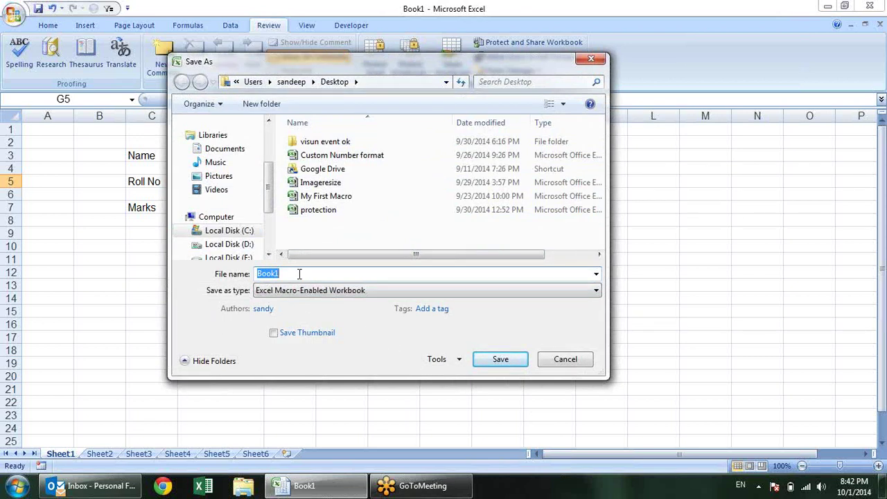
click(326, 210)
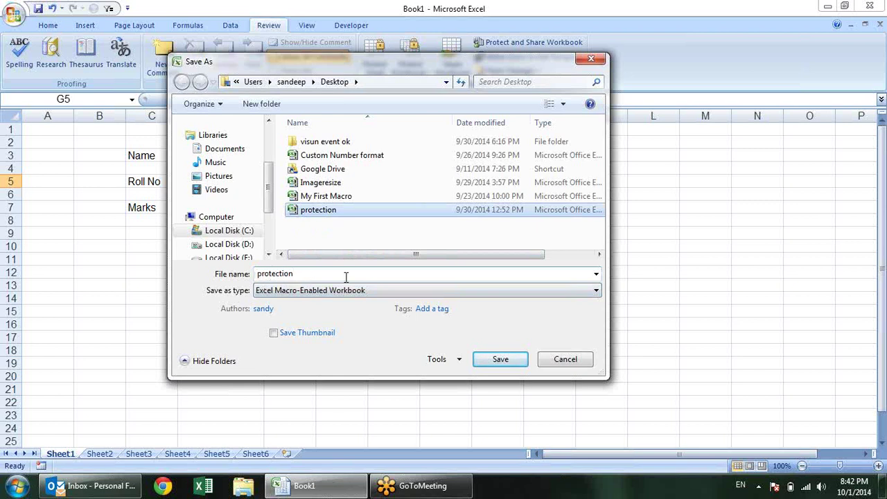
click(455, 361)
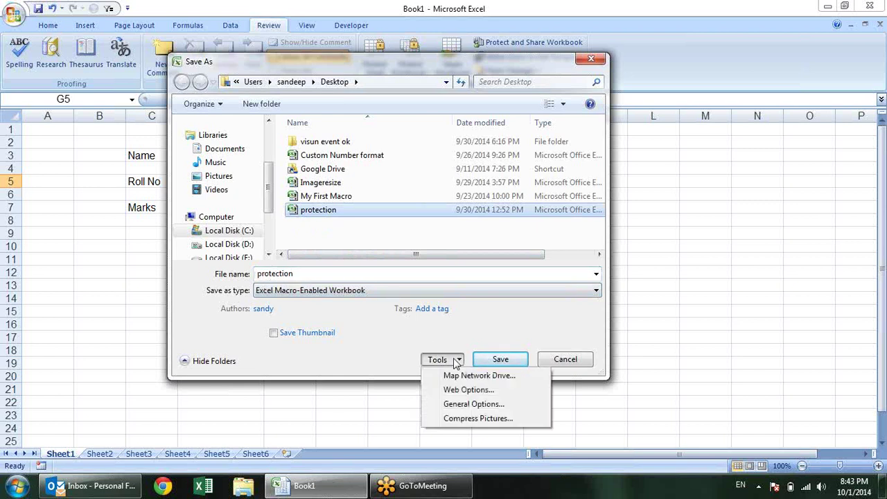
click(463, 406)
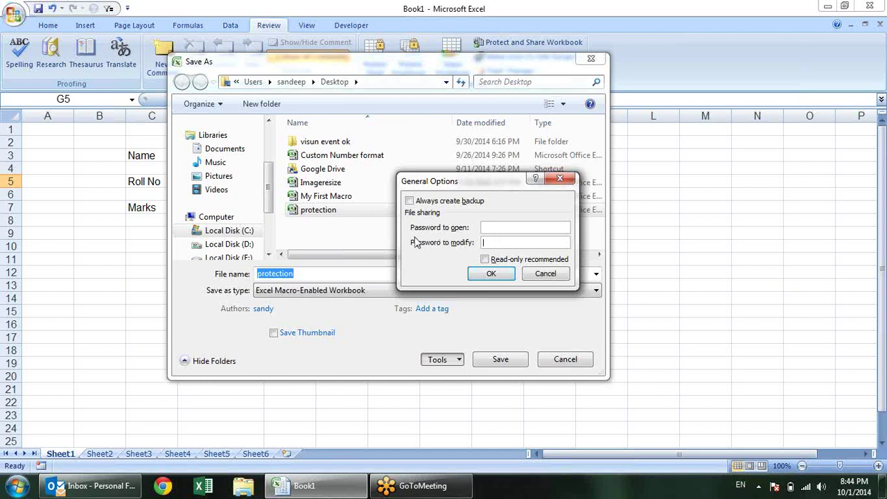
Add and confirm a password to open in General Options, then save over protection.xlsm
click(500, 227)
key(Return)
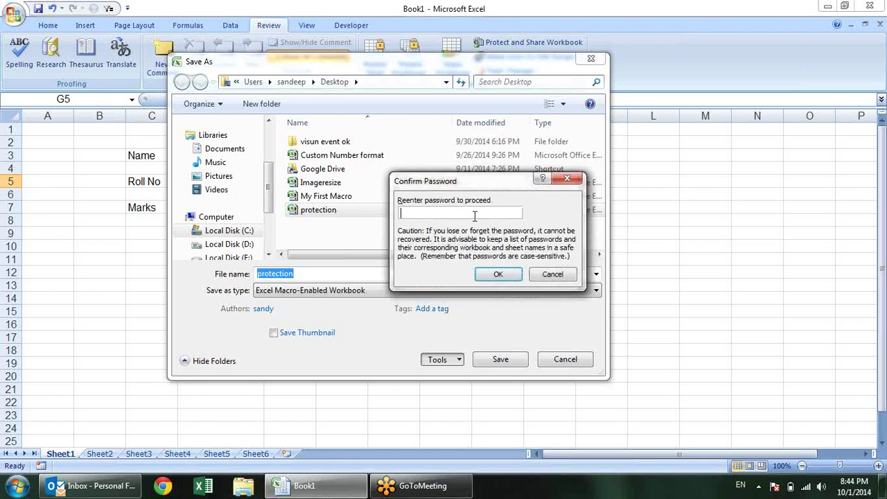
click(503, 274)
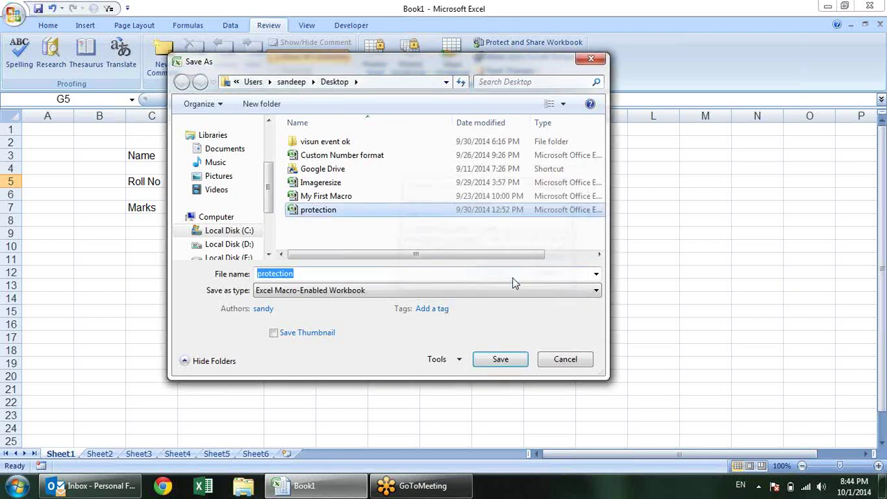
click(524, 359)
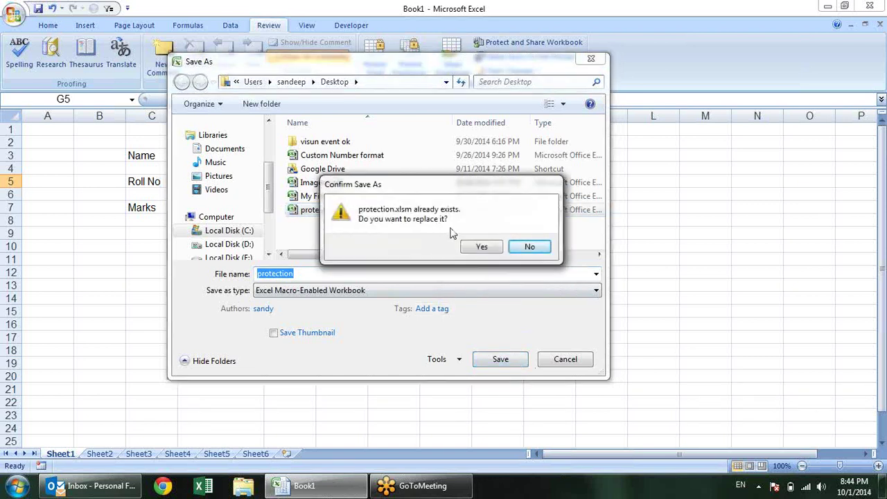
click(487, 253)
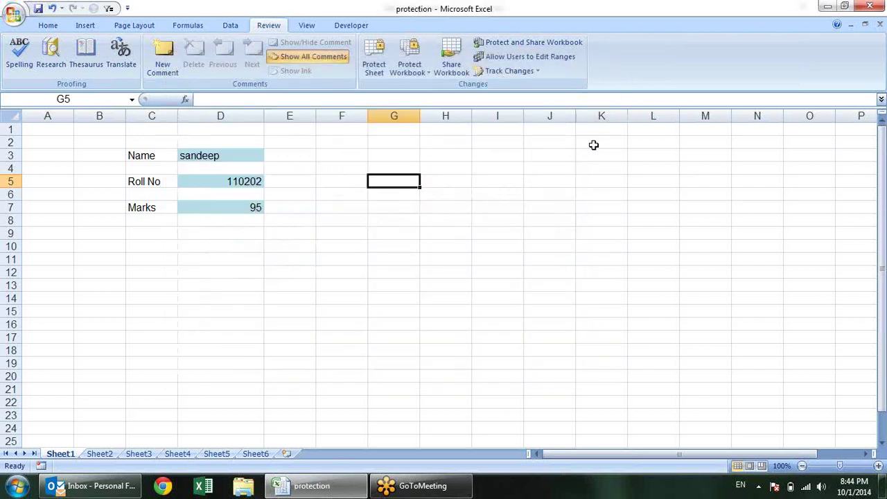
Close protection and Excel, reopen it from the desktop, and dismiss the wrong-password error
click(881, 5)
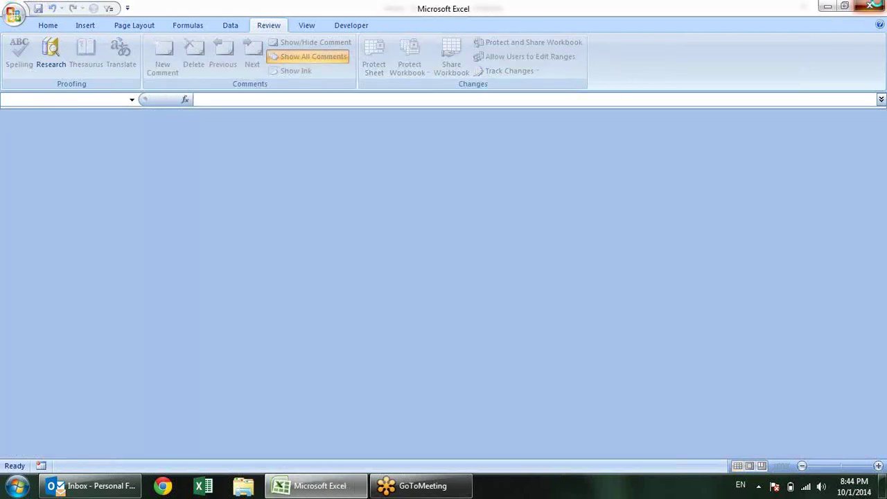
click(871, 6)
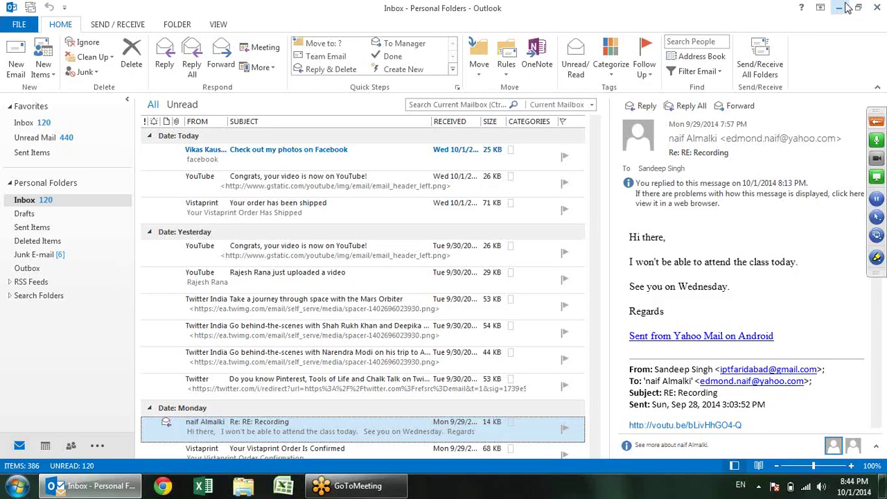
click(834, 5)
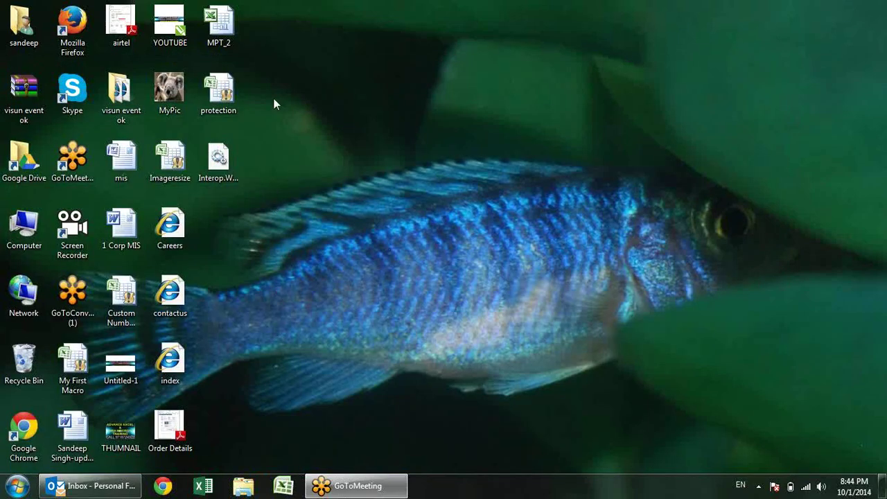
double_click(232, 100)
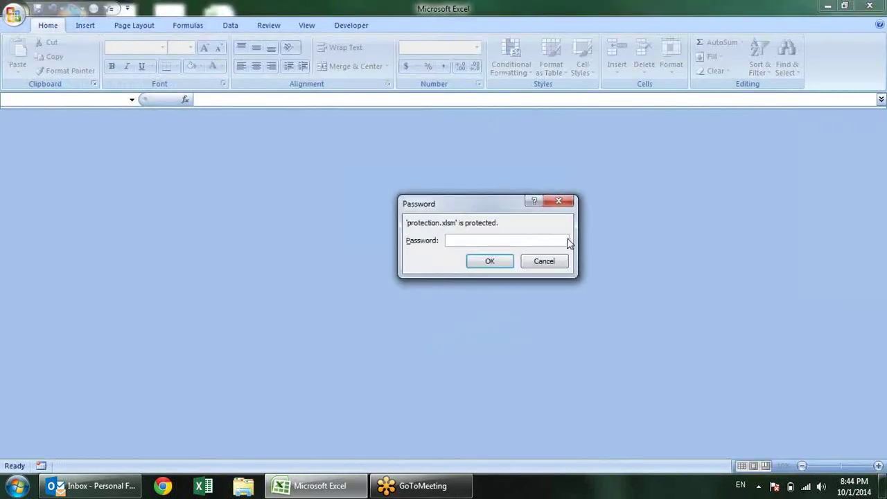
text(*********)
key(Return)
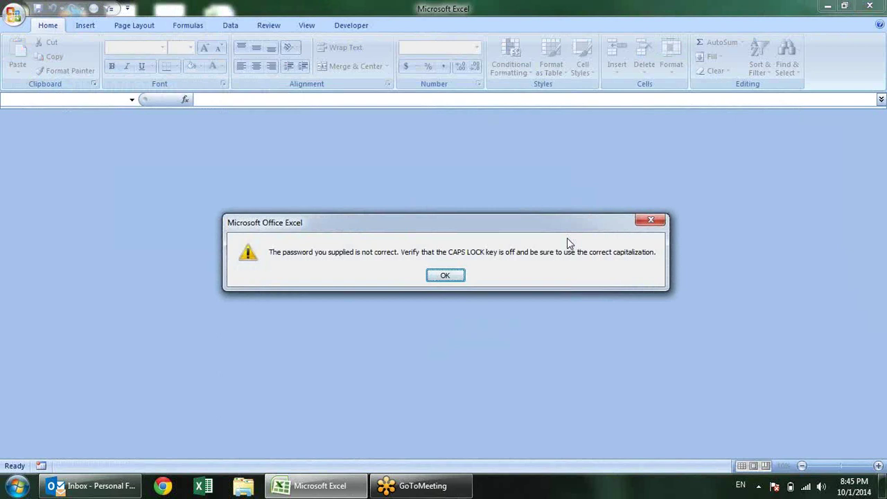
key(Return)
Close Excel and reopen protection from the desktop with the correct open password
click(844, 8)
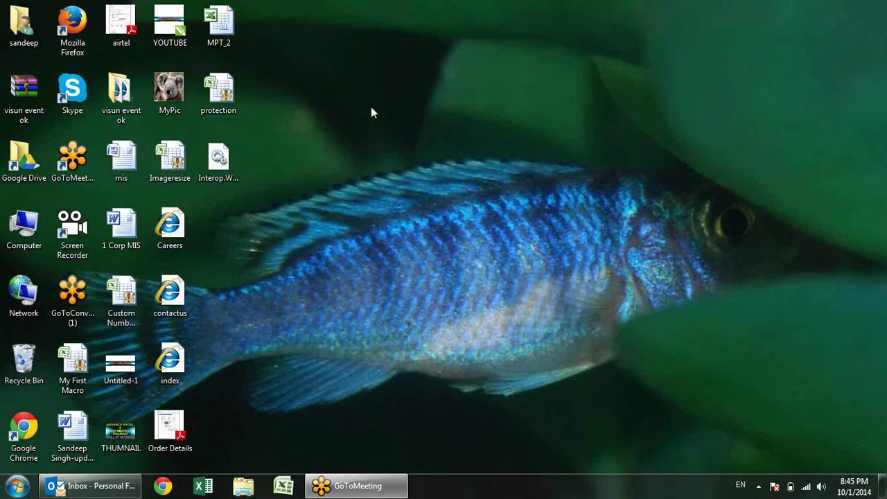
double_click(219, 91)
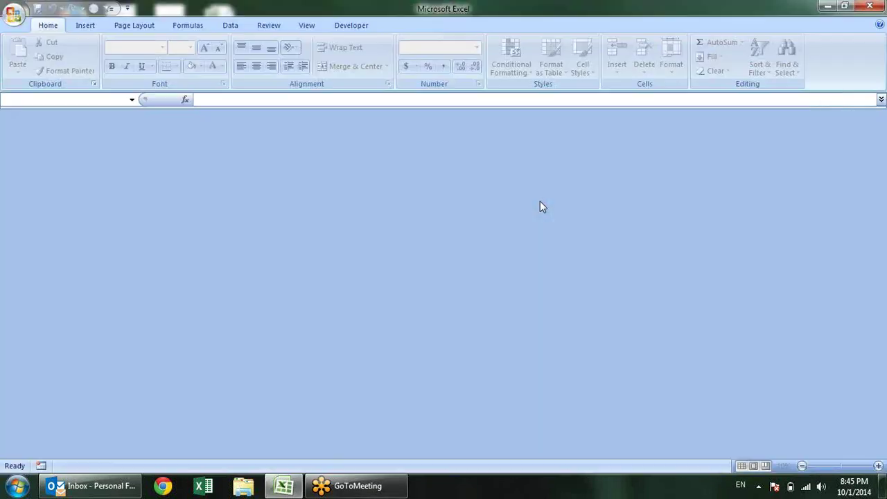
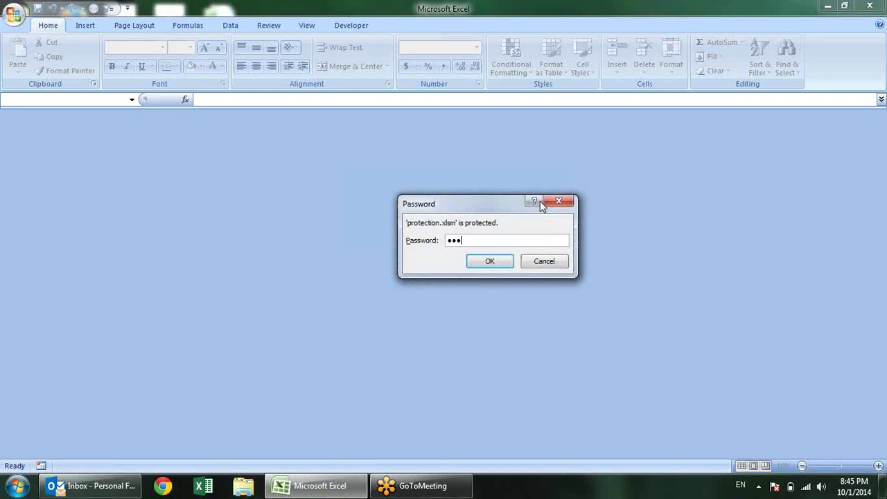
key(Return)
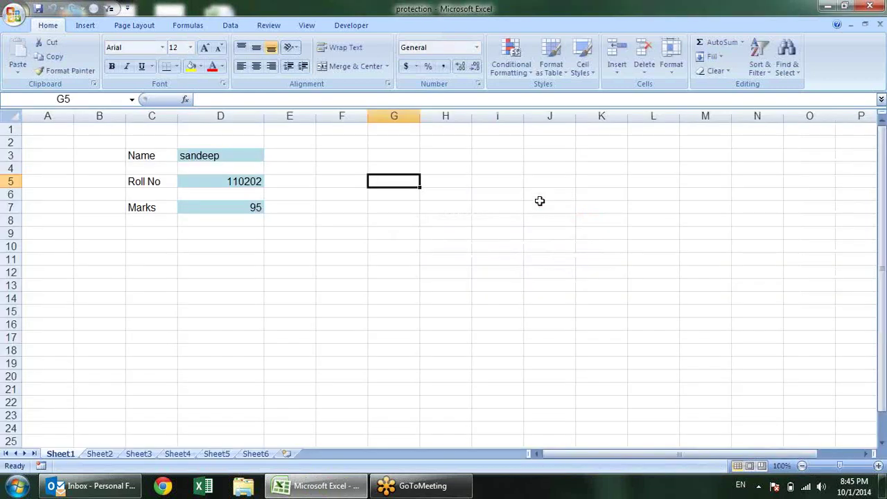
Clear the Encrypt Document password, then close Excel, saving changes to protection.xlsm
click(446, 229)
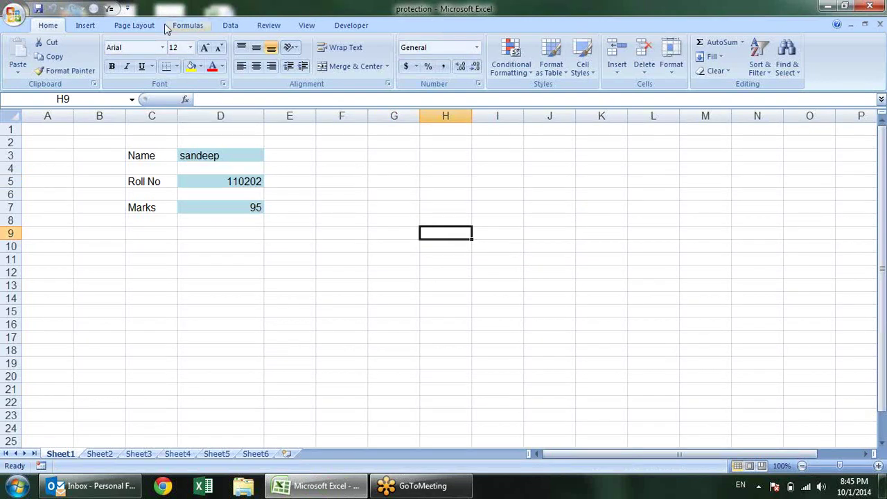
click(15, 17)
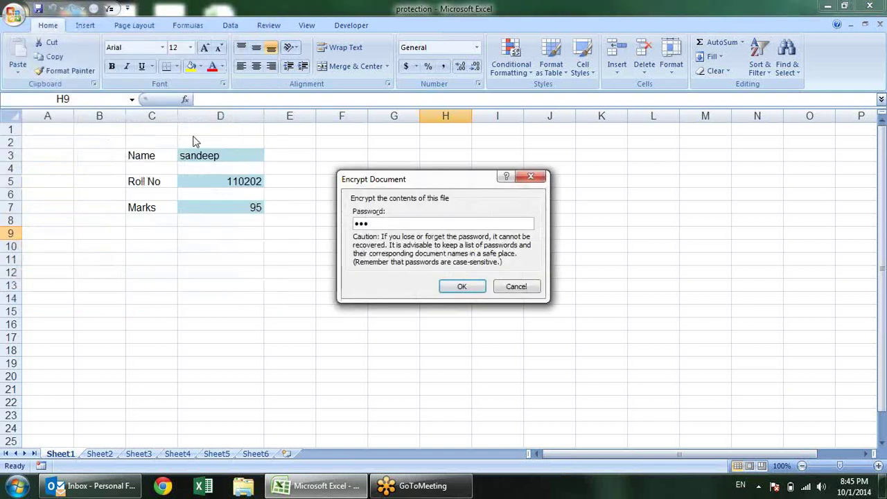
drag(369, 222, 346, 222)
key(BackSpace)
click(460, 287)
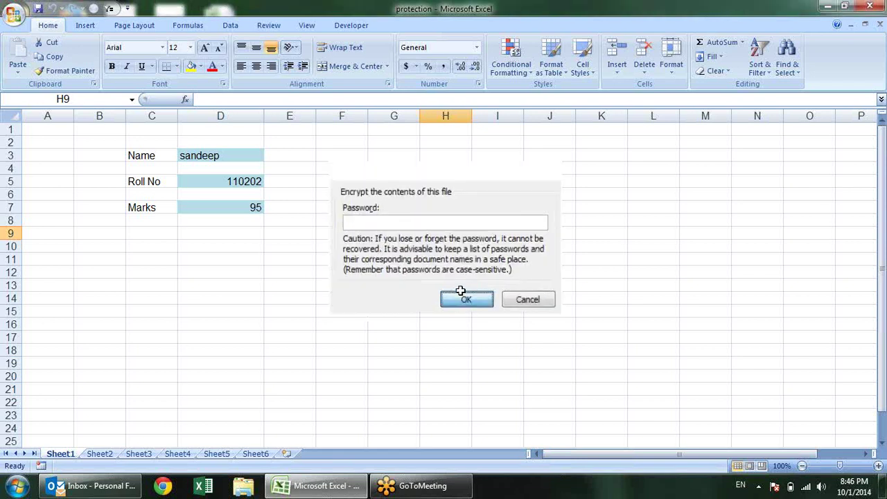
click(870, 6)
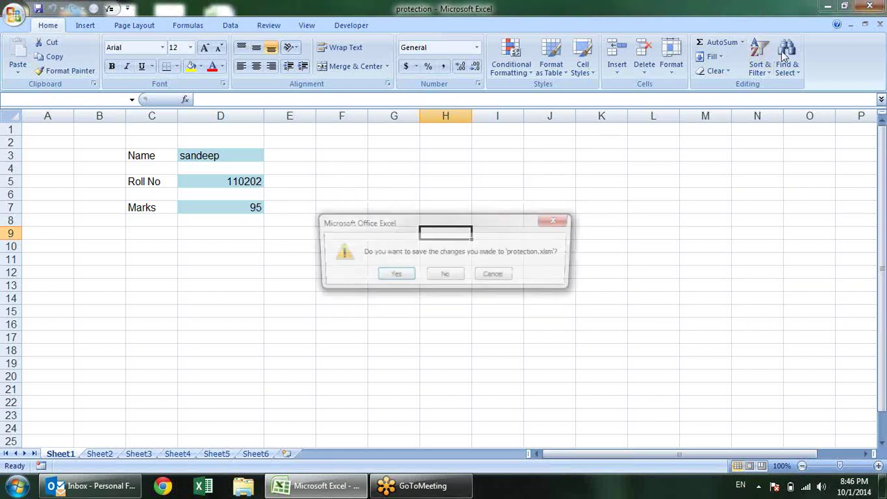
click(393, 275)
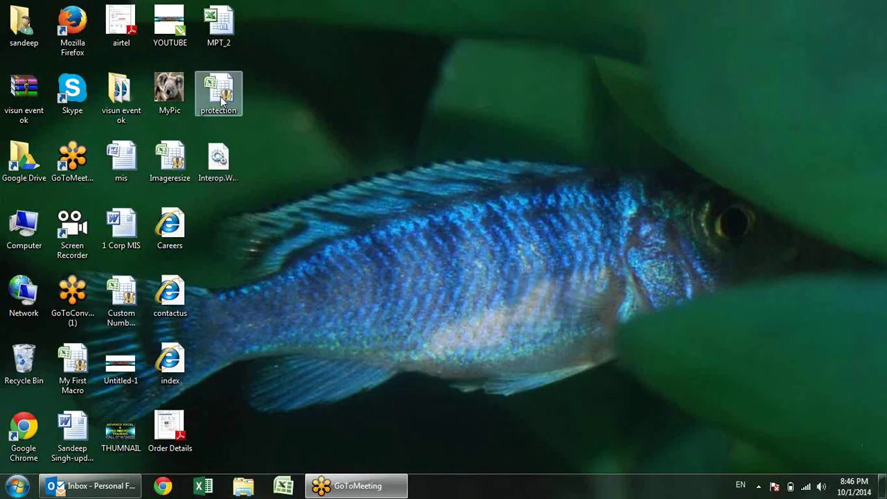
Open protection.xlsm from the desktop with no password prompt
double_click(227, 107)
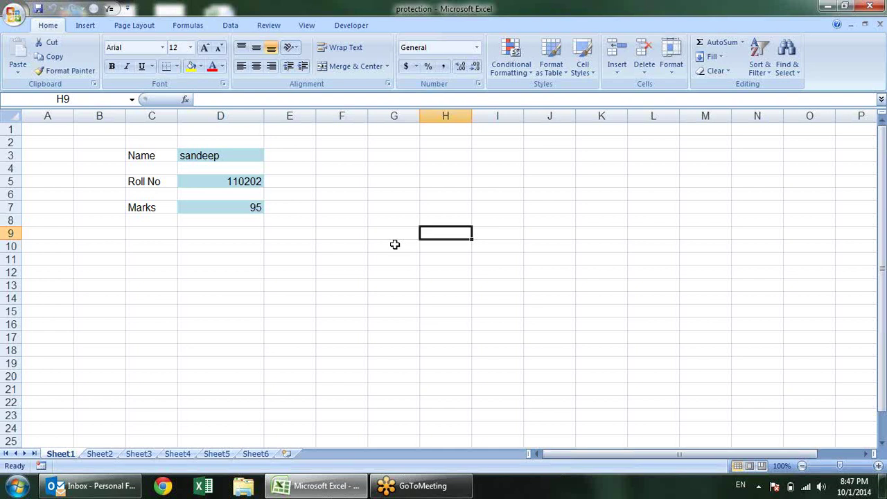
Set and confirm an Encrypt Document password, then close Excel, saving changes to protection.xlsm
click(13, 16)
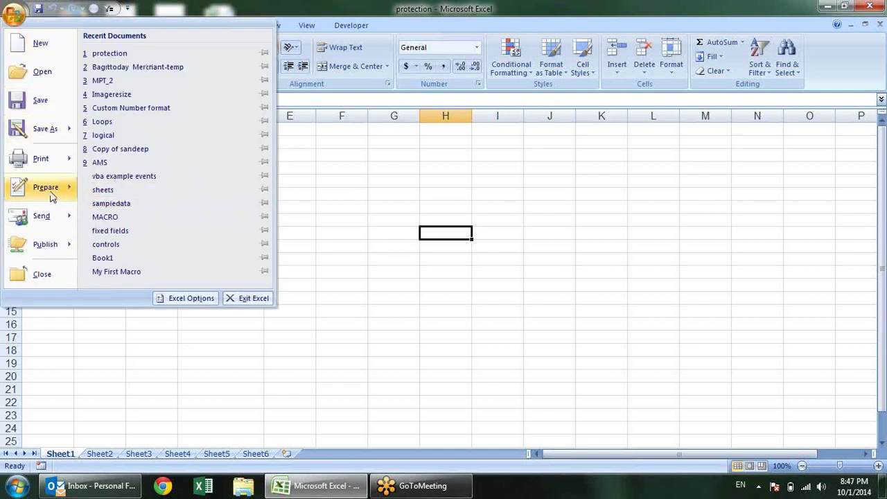
mouse_move(45, 187)
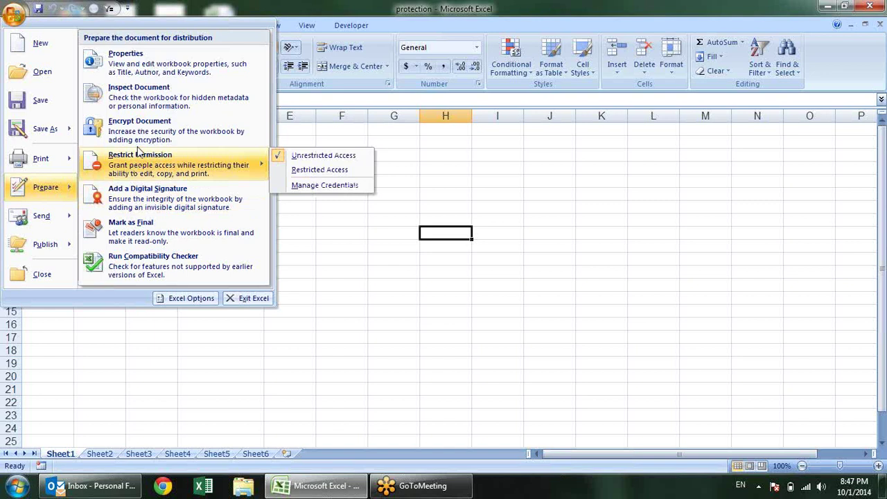
click(139, 128)
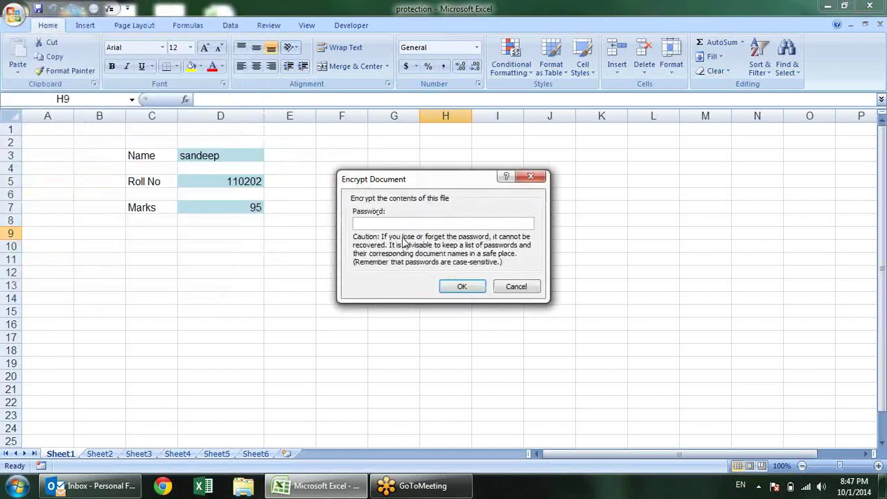
text(a)
key(BackSpace)
key(Return)
key(Return)
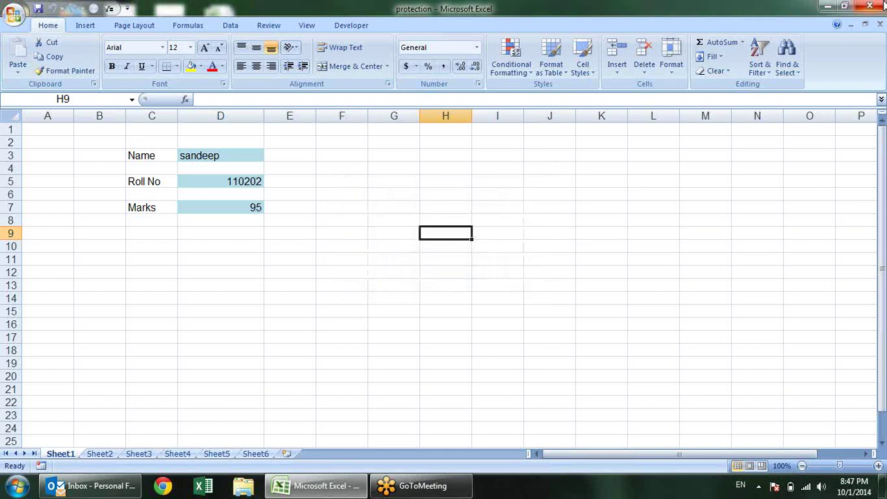
click(870, 6)
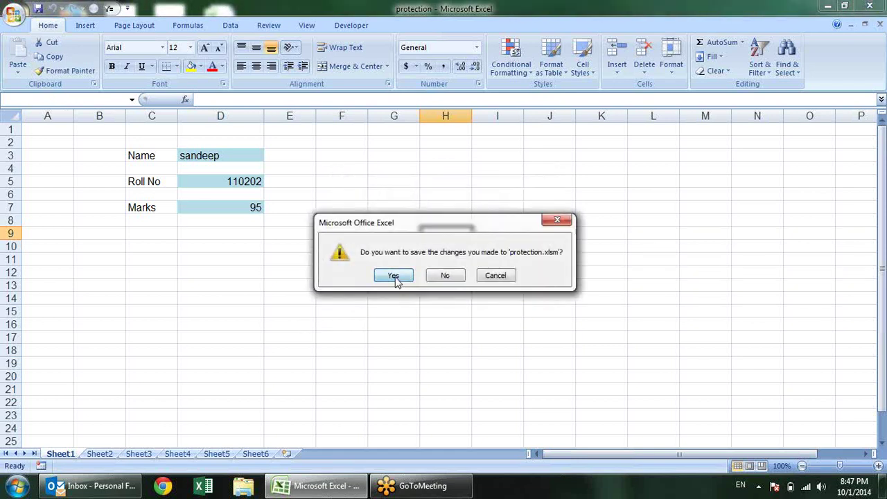
click(393, 276)
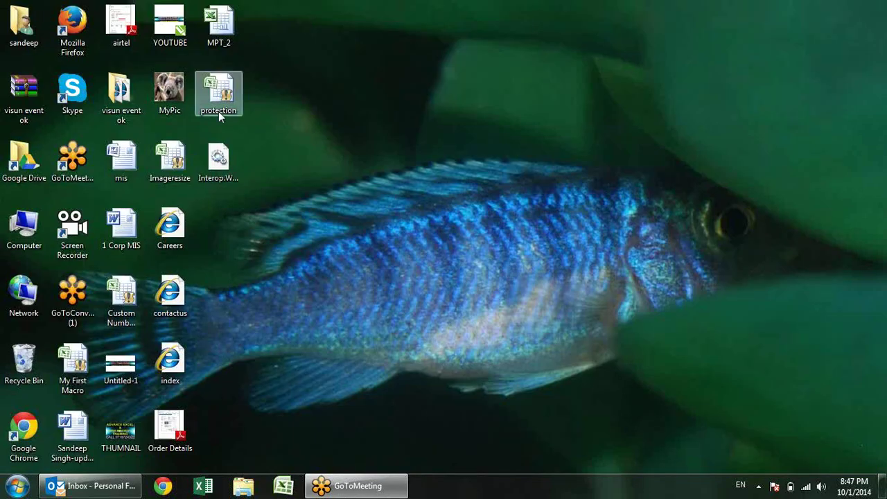
Open the encrypted protection.xlsm from the desktop by entering its password
double_click(219, 111)
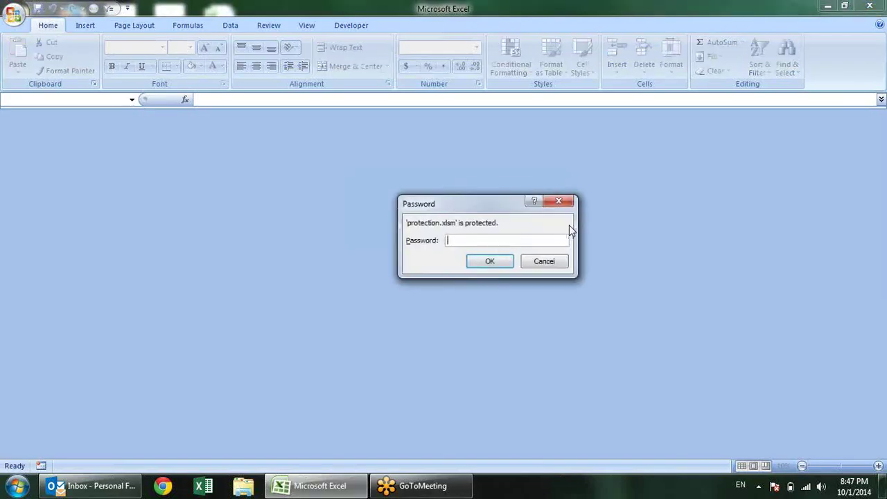
key(Return)
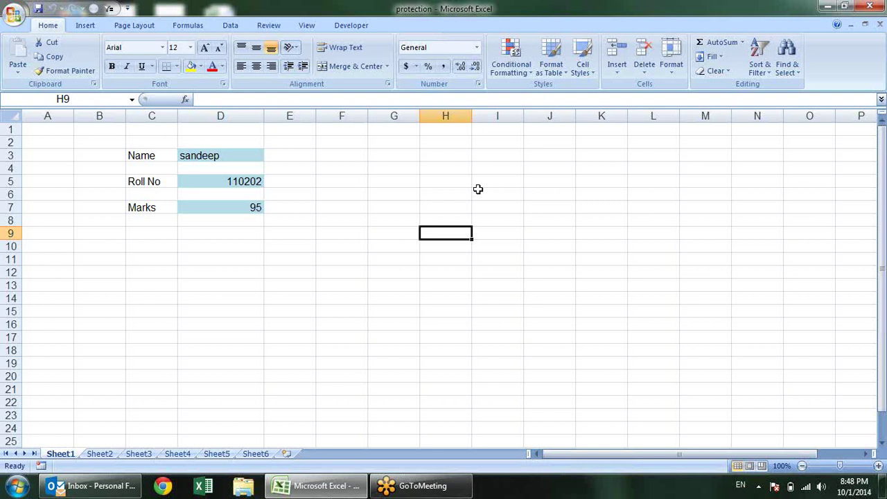
click(443, 181)
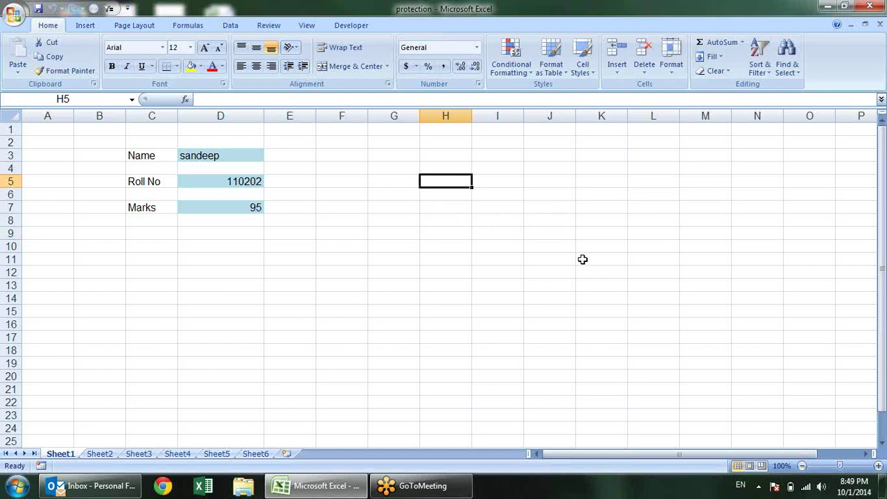
click(869, 7)
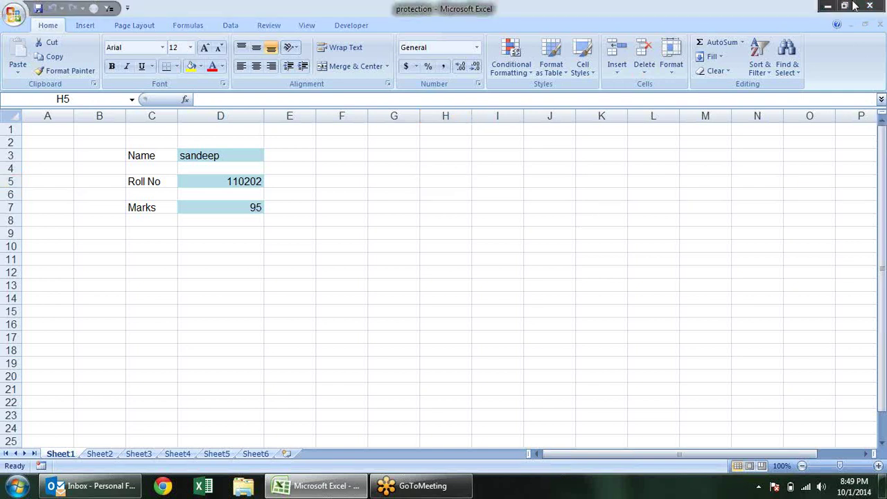